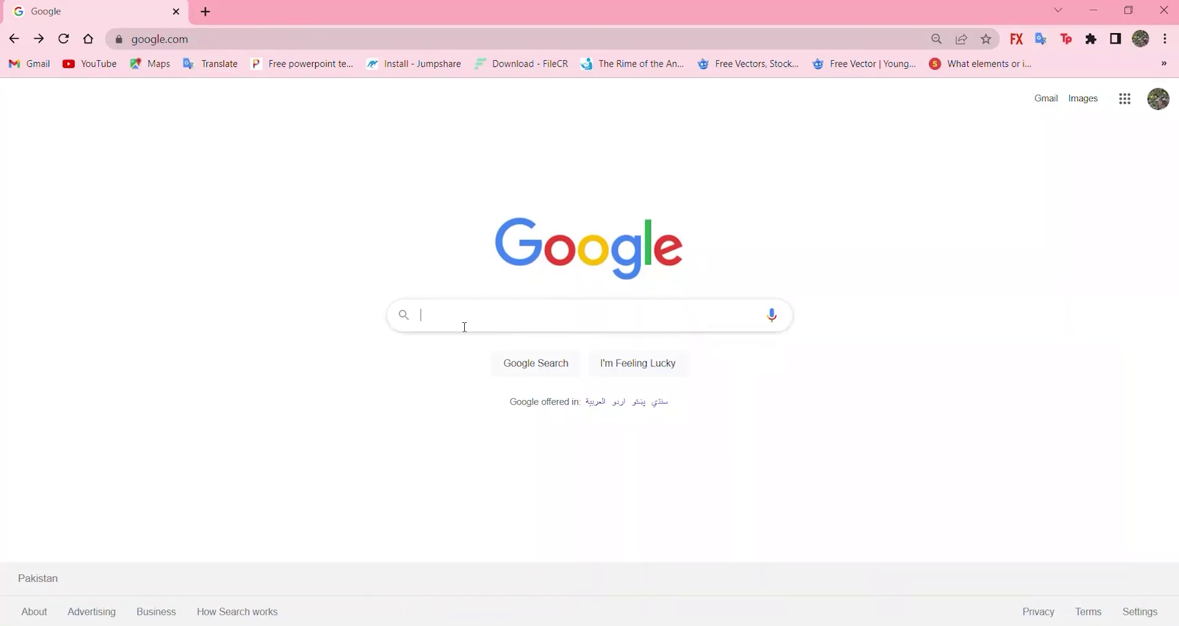
Search Google for 'editor x' and open the editorx.com My Sites dashboard
click(465, 326)
text(editor x)
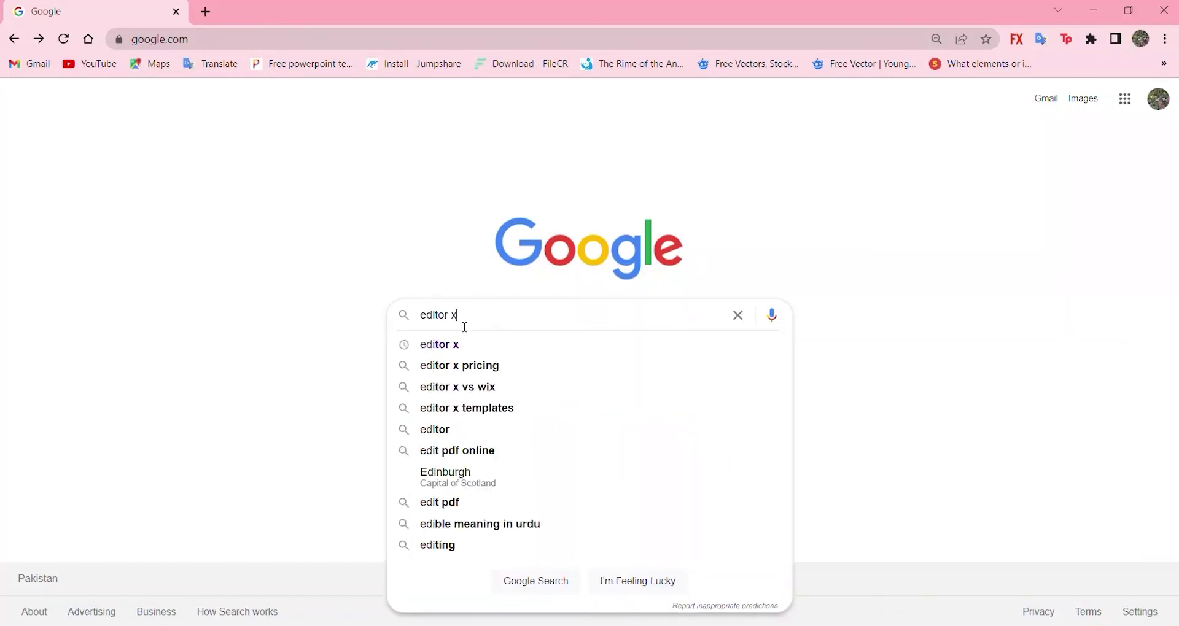
key(Return)
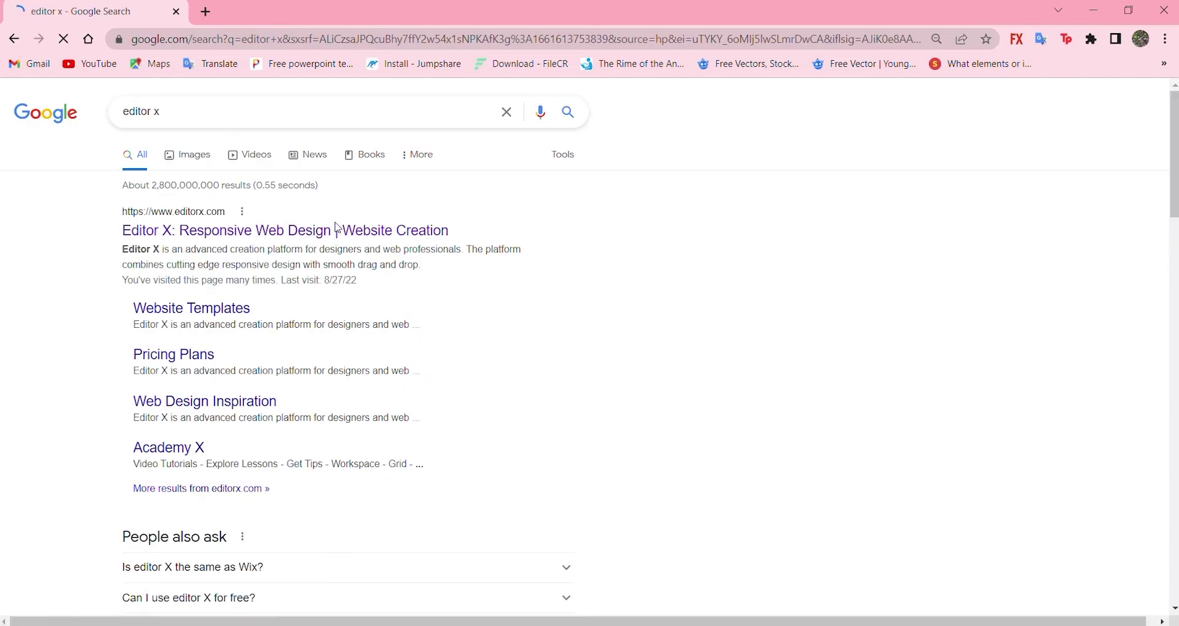
click(216, 249)
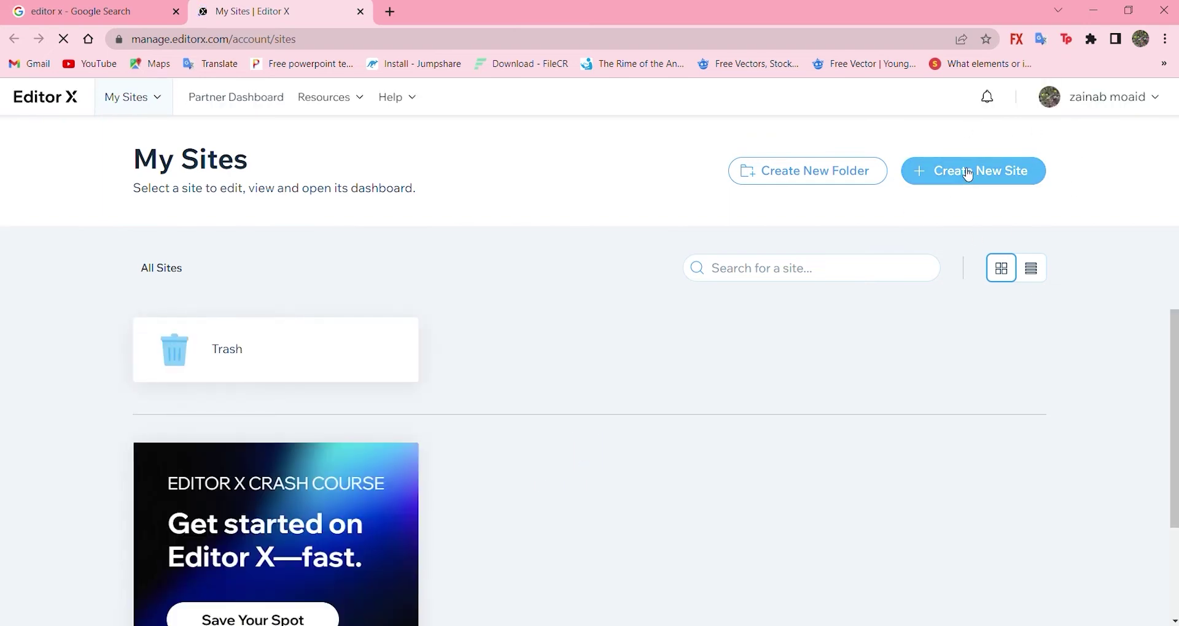
Create a new Editor X site starting from the Blank Canvas option
click(964, 174)
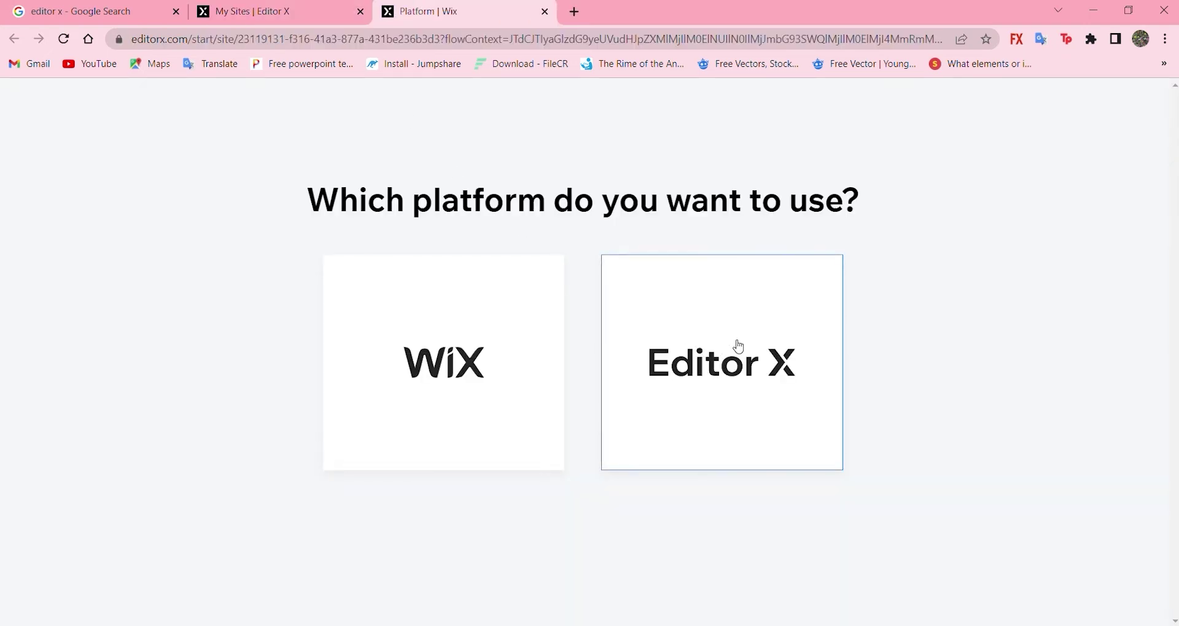
click(729, 338)
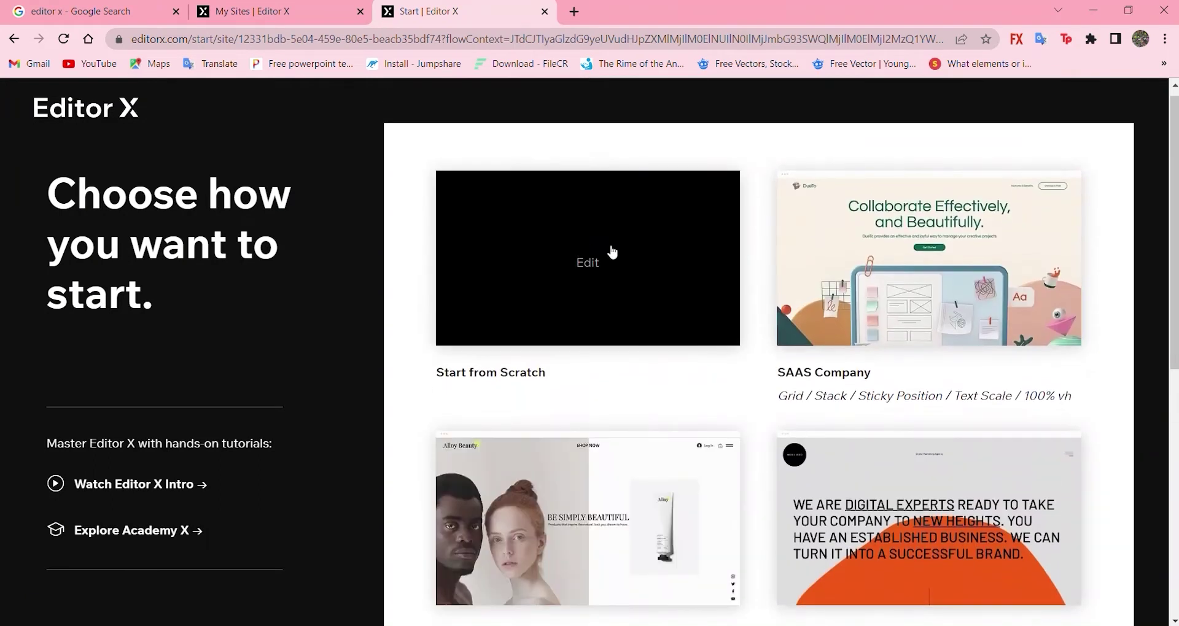
click(610, 252)
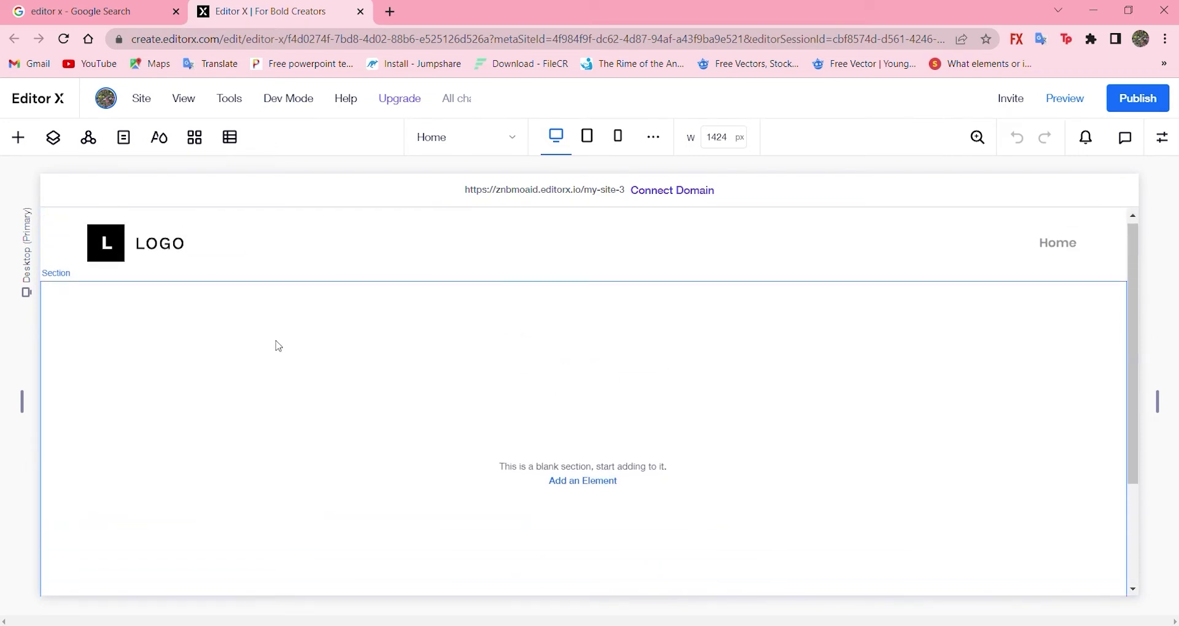
Look over the page, the Add elements panel and the properties Inspector
scroll(276, 350, down, 3)
scroll(362, 430, up, 3)
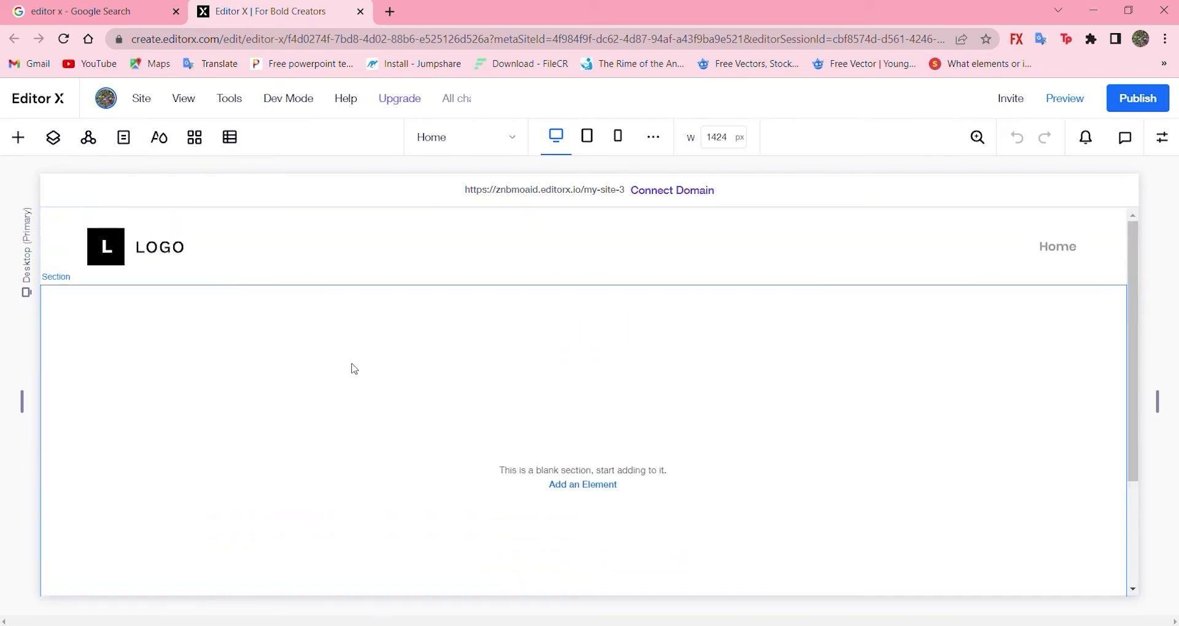
click(18, 137)
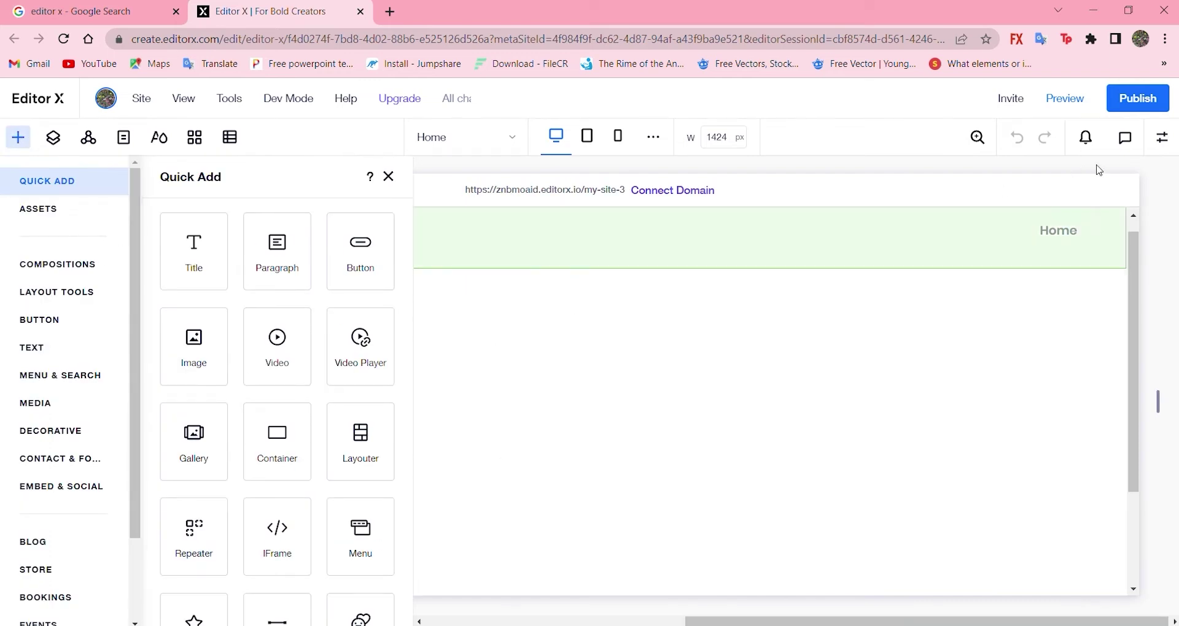
click(1162, 137)
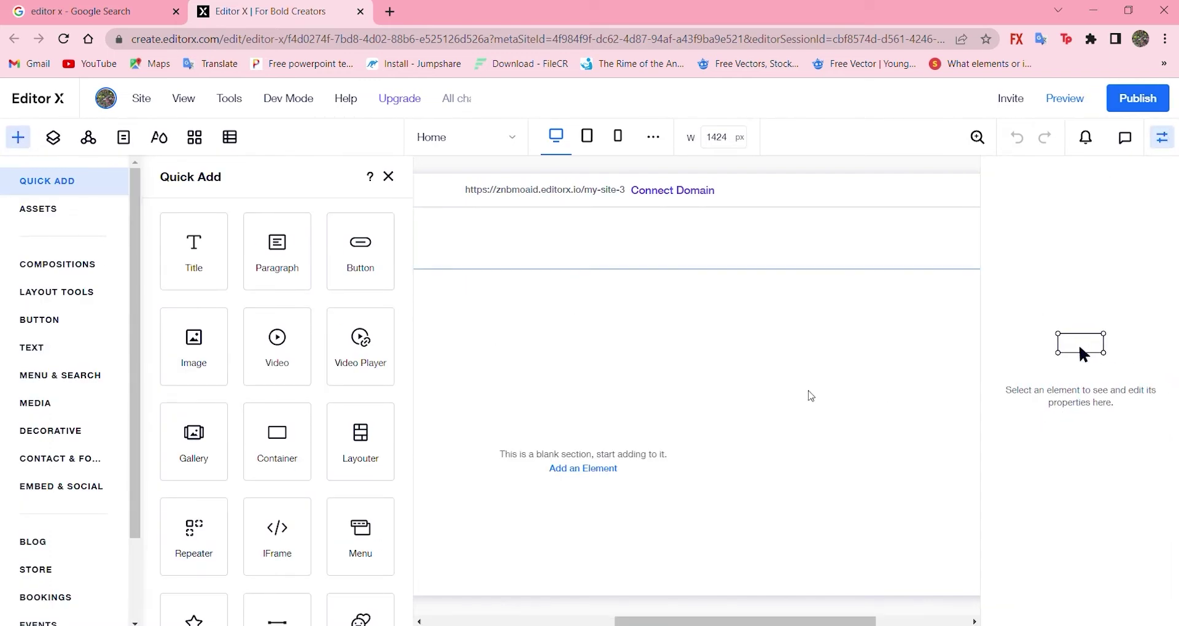
click(389, 176)
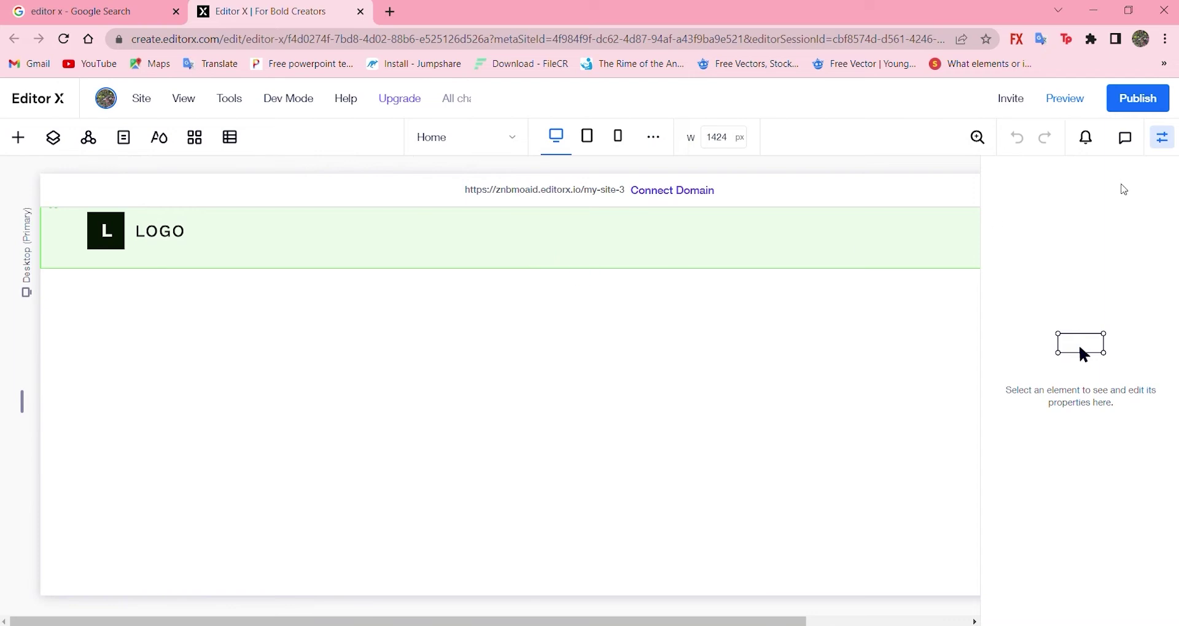
click(1162, 137)
Set the page background colour to blue #384AD3
click(639, 372)
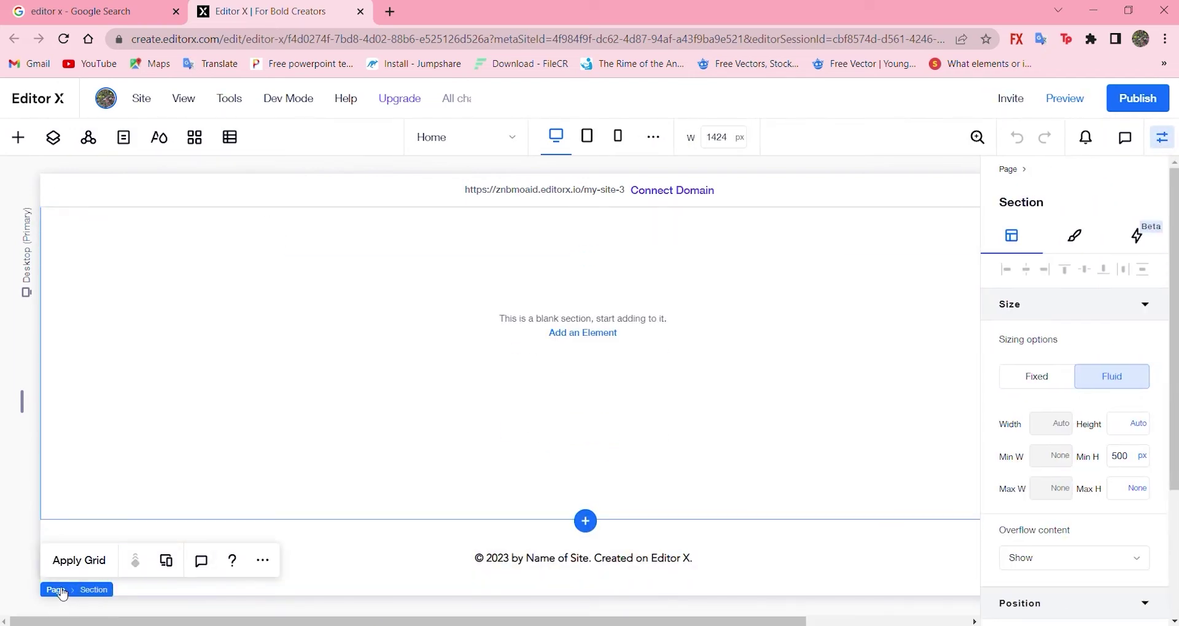
click(57, 591)
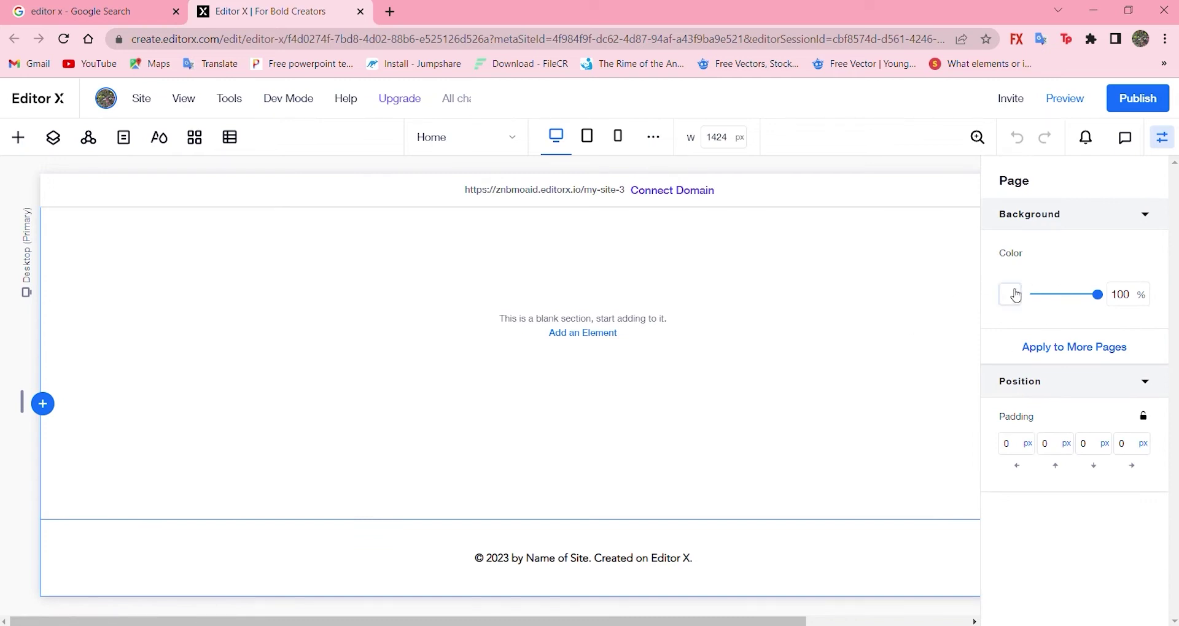
click(1009, 294)
click(926, 231)
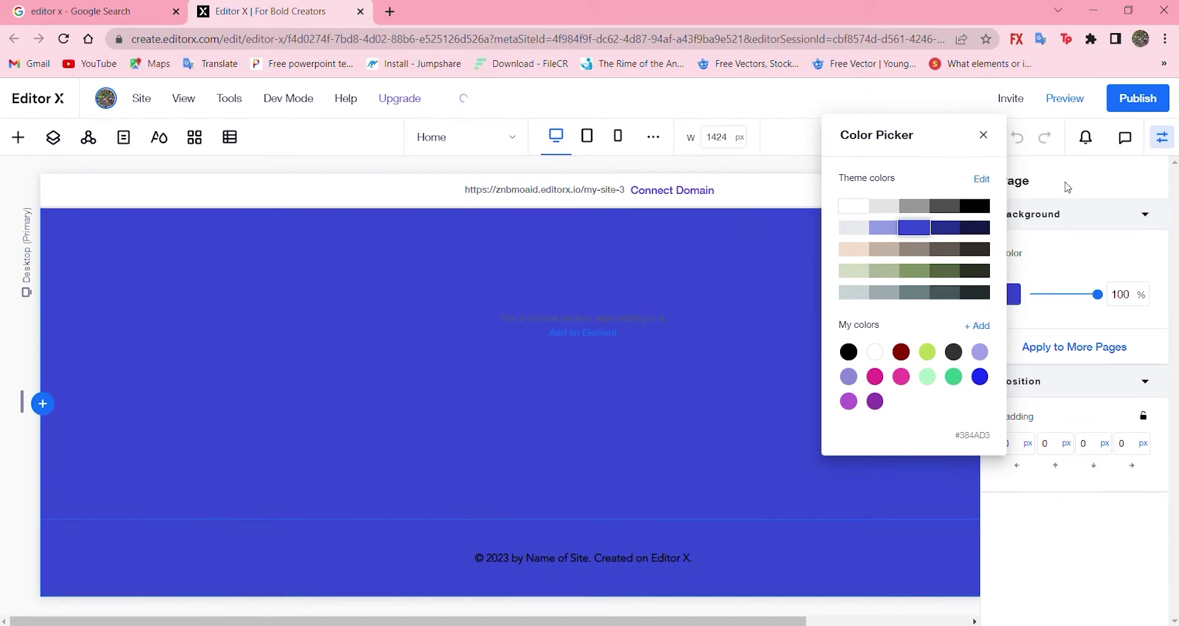
click(1068, 187)
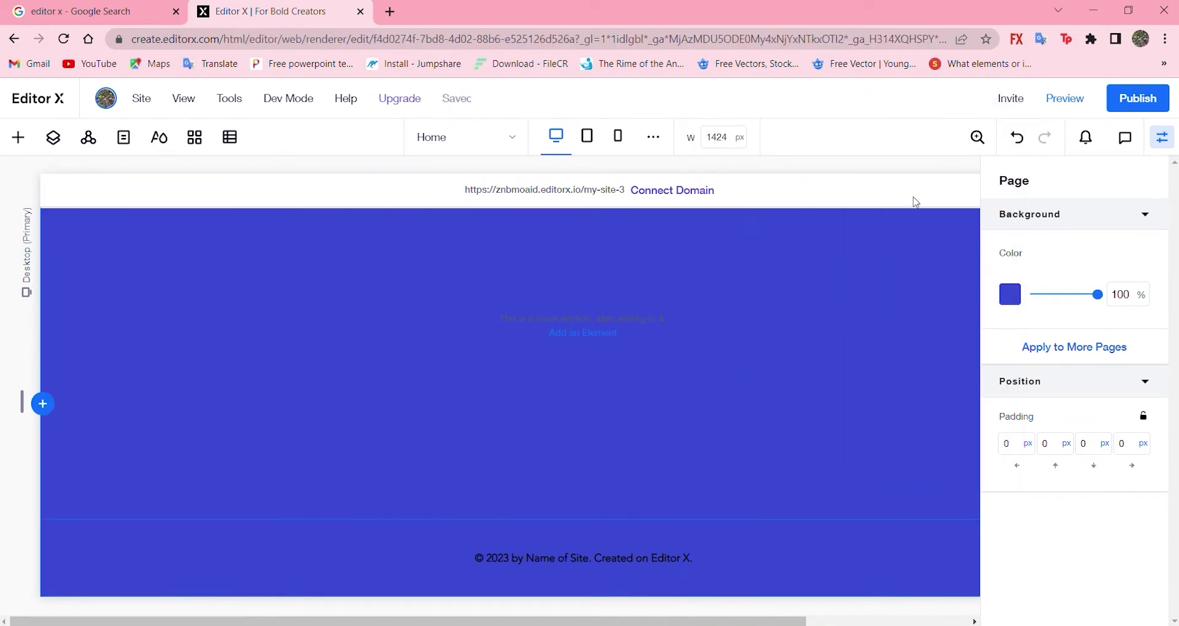
Replace the footer text with '2022 by XYZ BY saturday'
click(1162, 137)
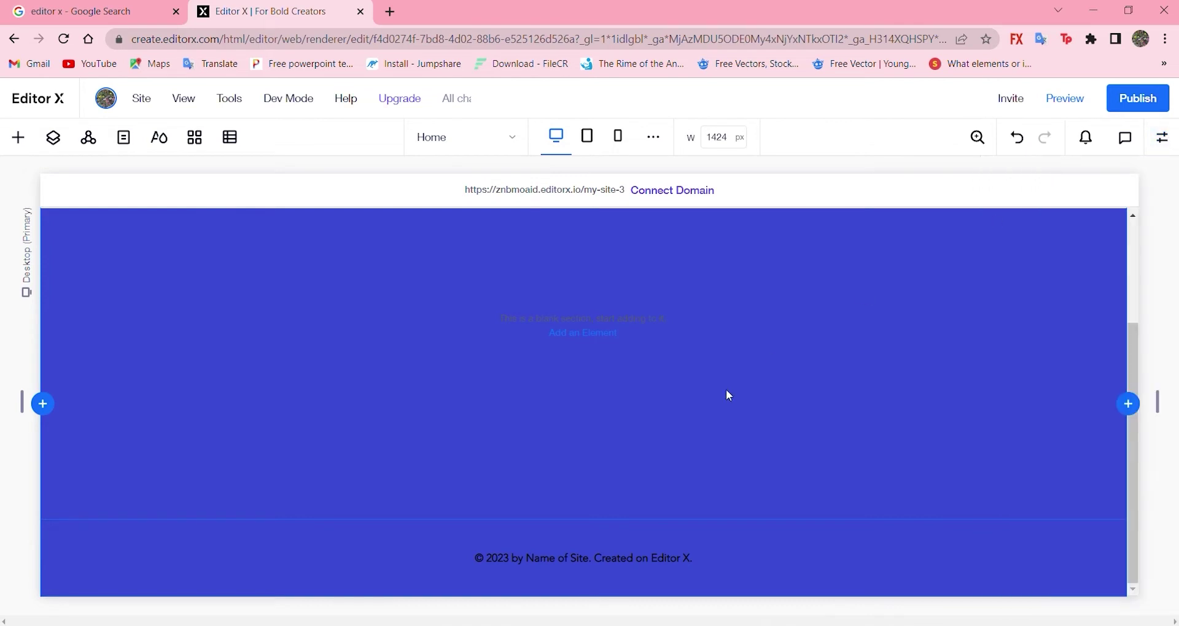
click(541, 568)
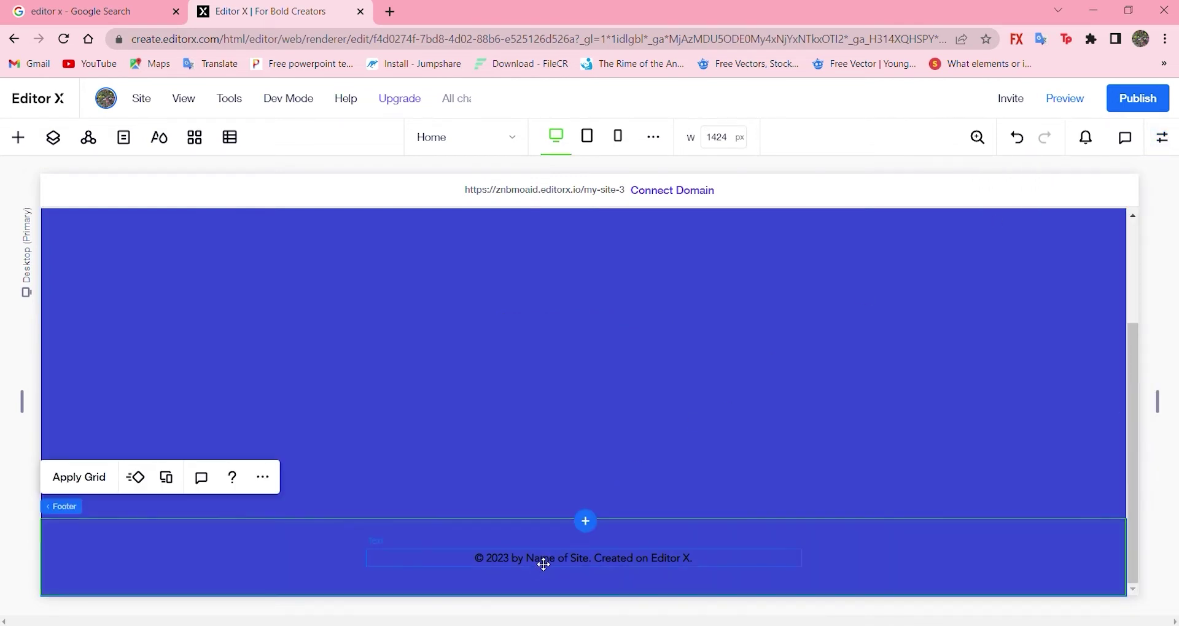
double_click(541, 568)
text(2022 b)
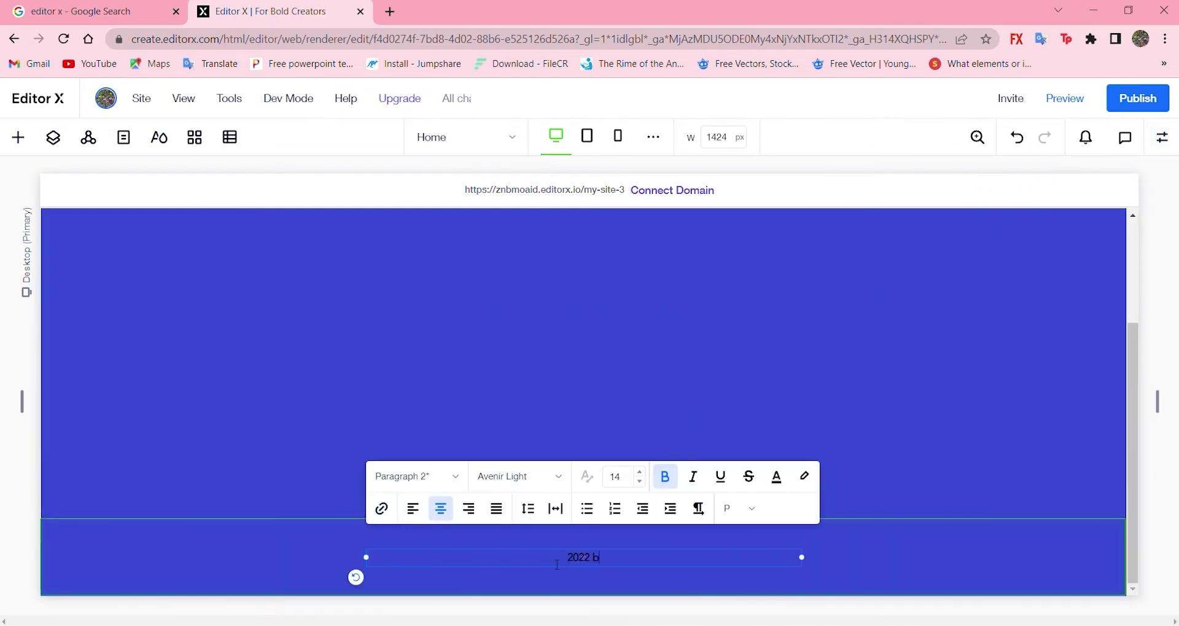
text(y XYZ BY saturday)
Set all footer text to the Basic font at size 15
click(559, 479)
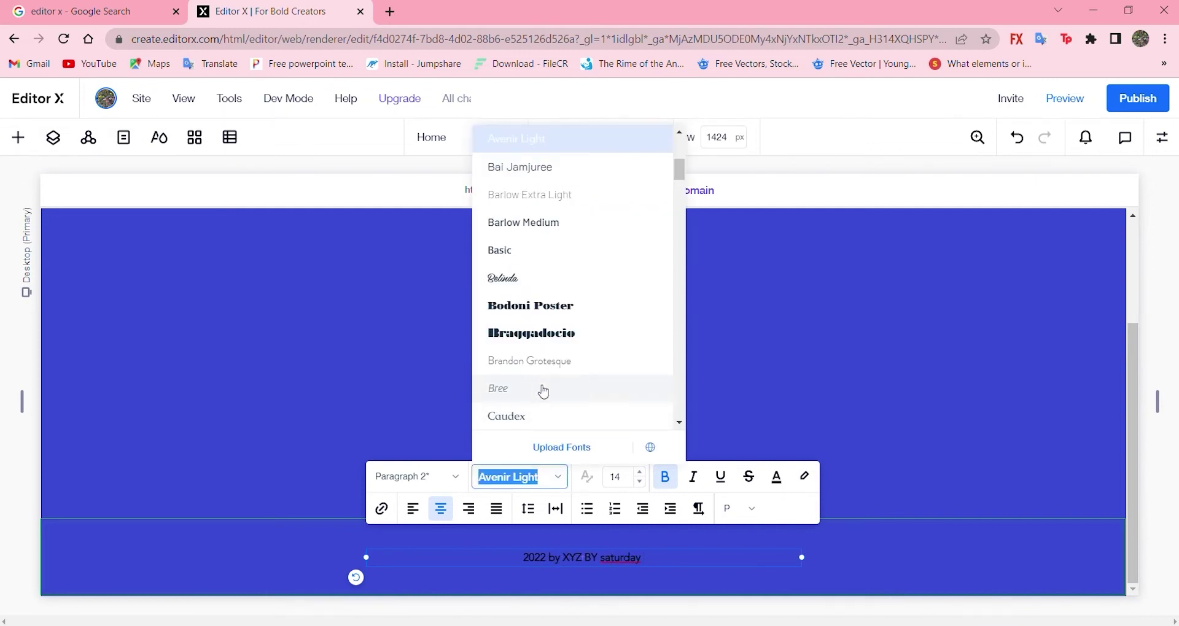
click(532, 261)
key(ctrl+a)
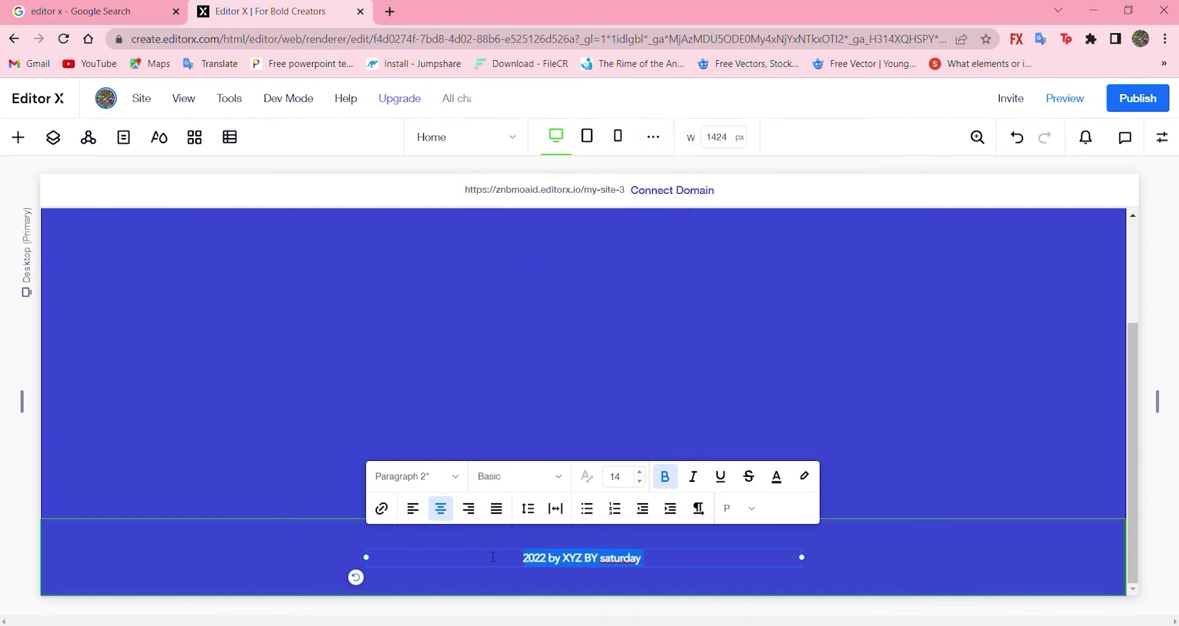
click(548, 486)
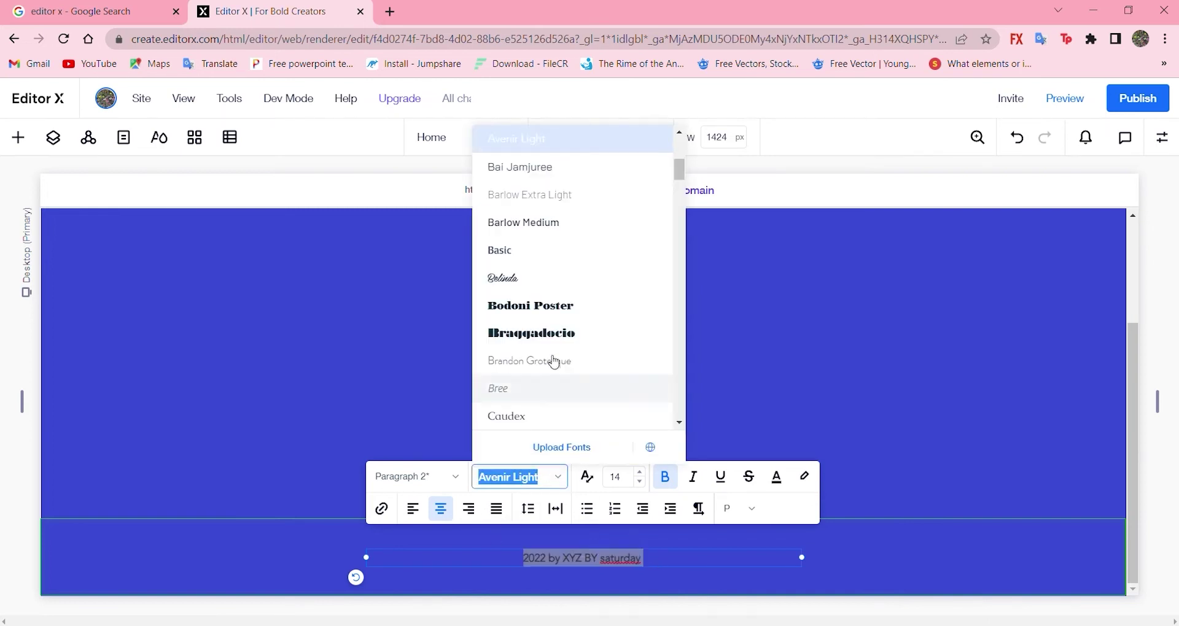
click(552, 253)
click(641, 472)
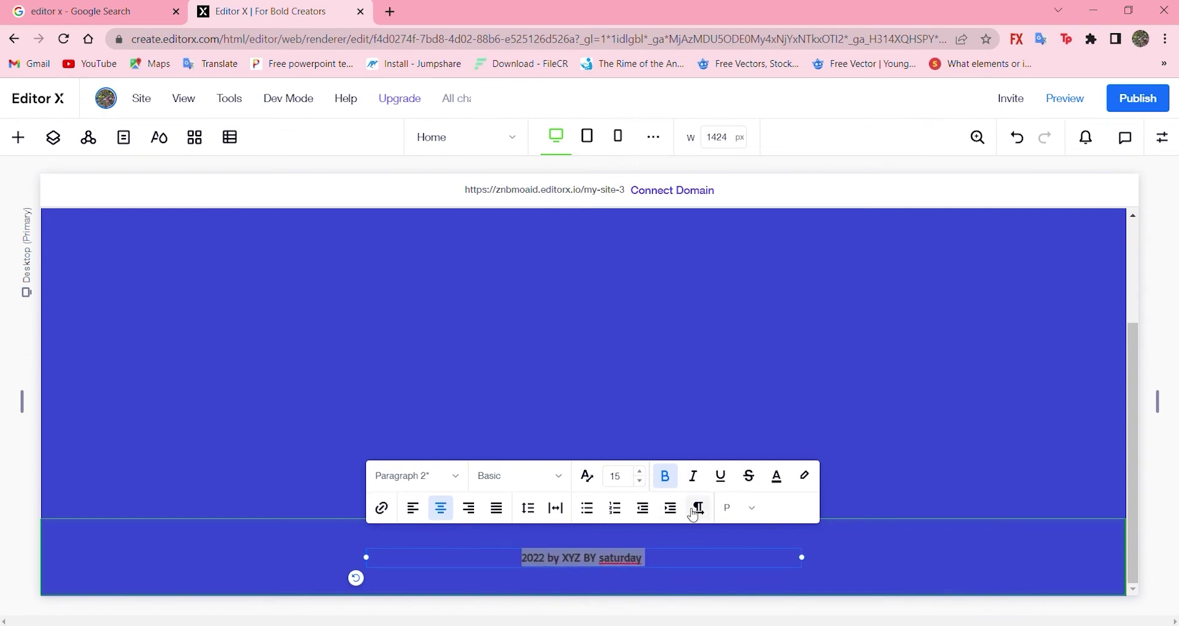
Update the site's Paragraph 2 theme style from the footer text formatting
click(455, 473)
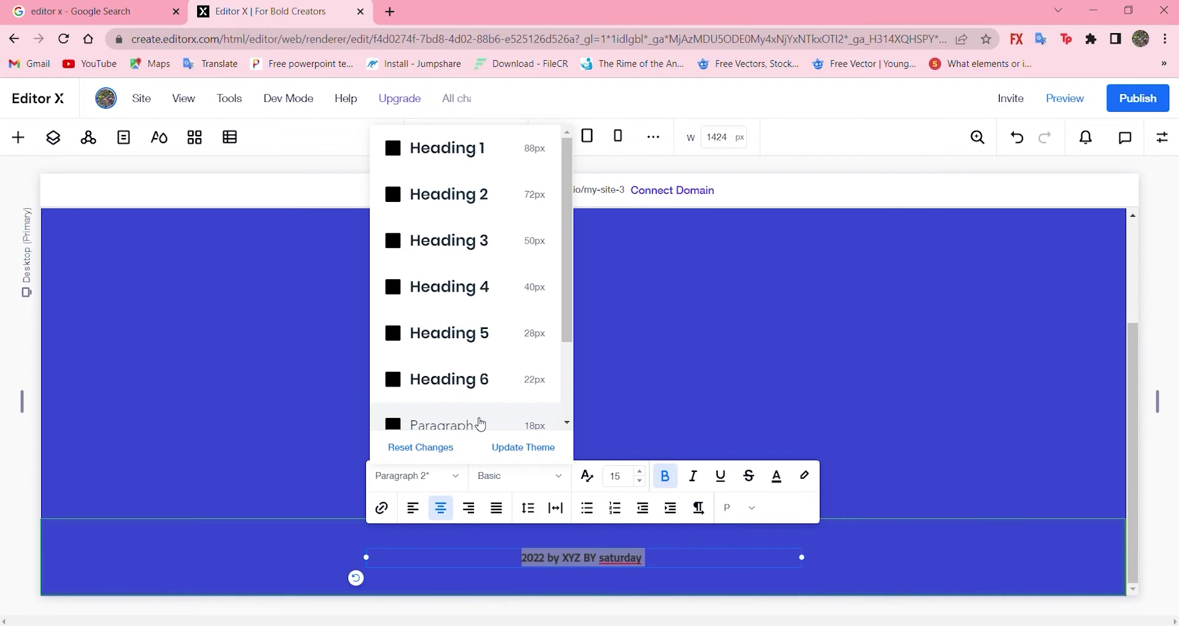
click(532, 449)
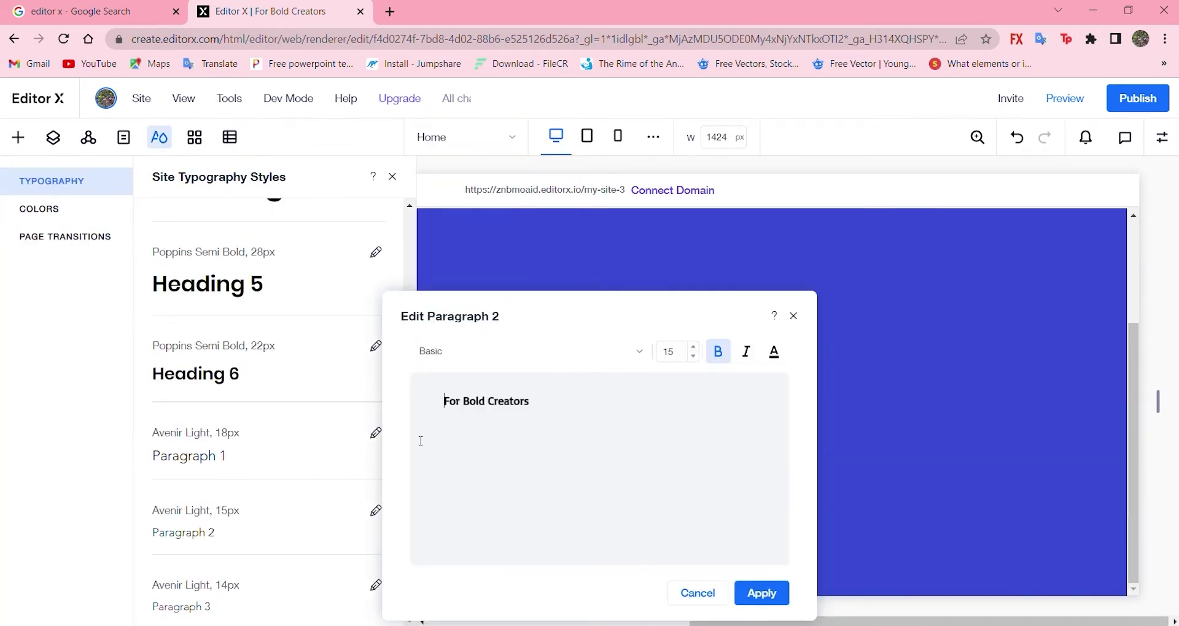
click(762, 593)
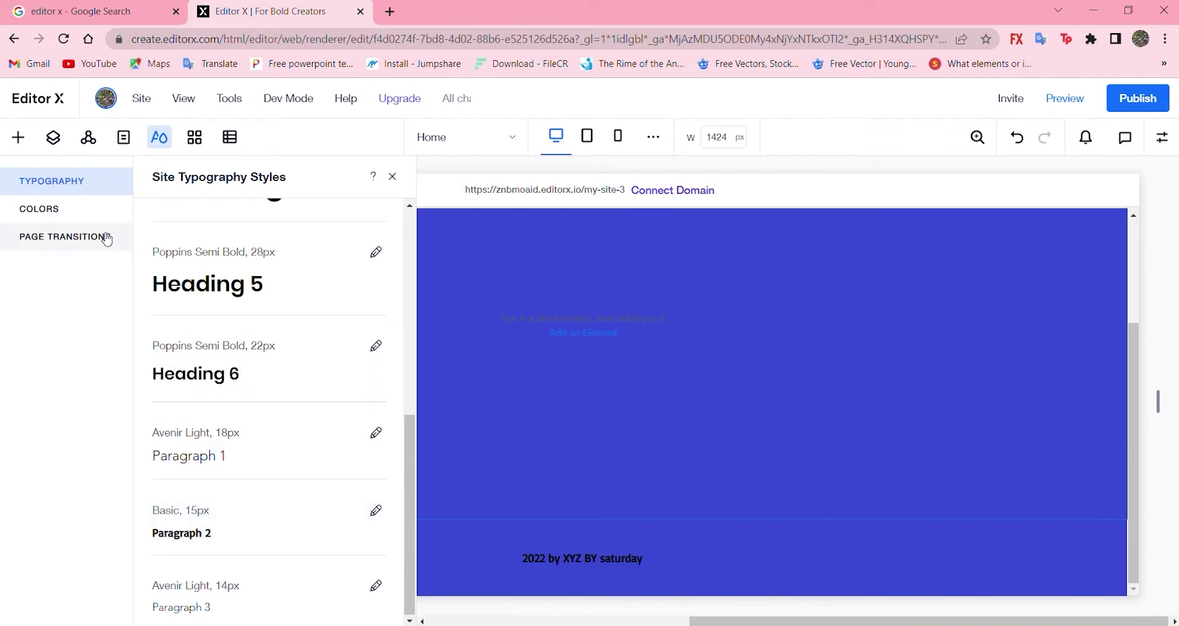
click(87, 208)
click(78, 179)
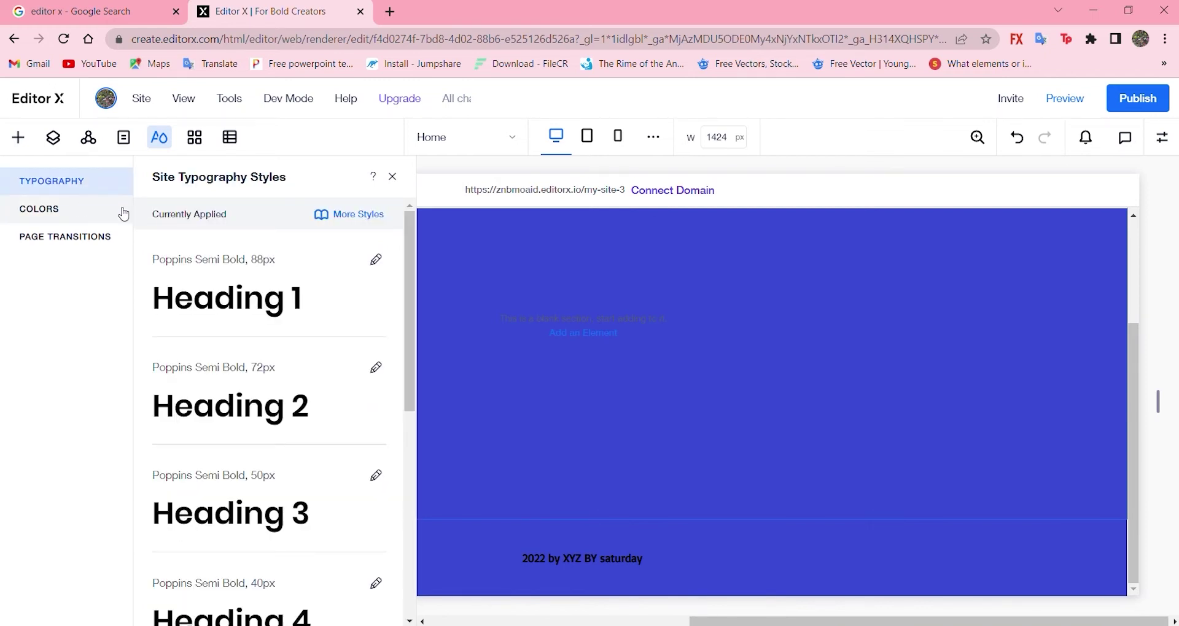
Give the blank section a height of 70vh in the Inspector
click(393, 178)
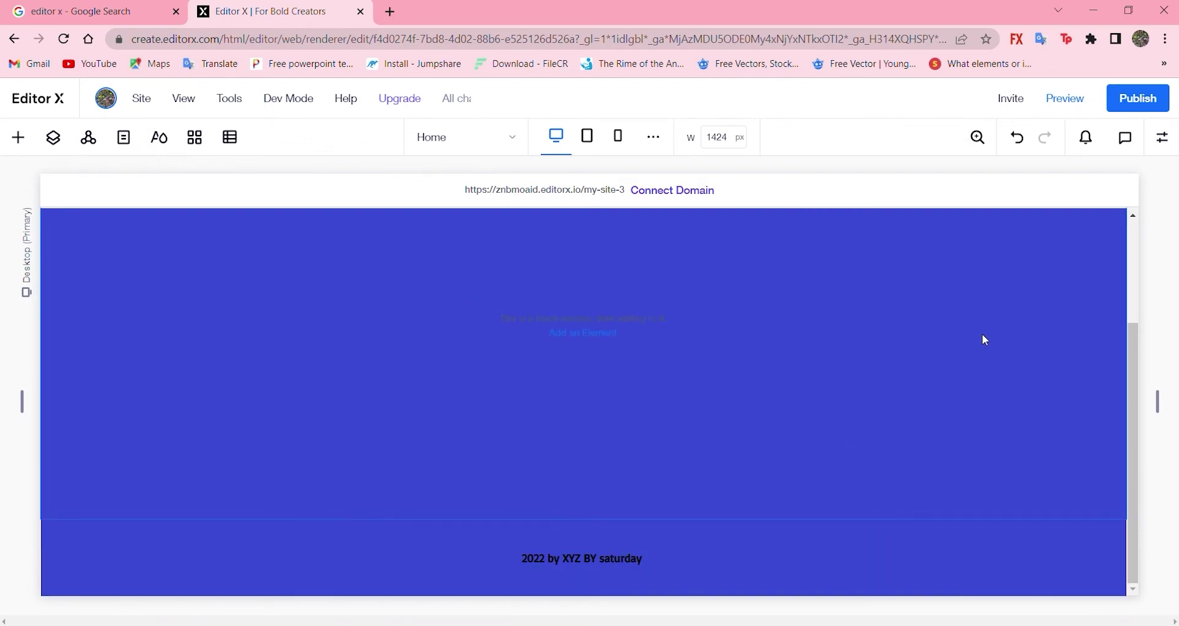
click(1162, 137)
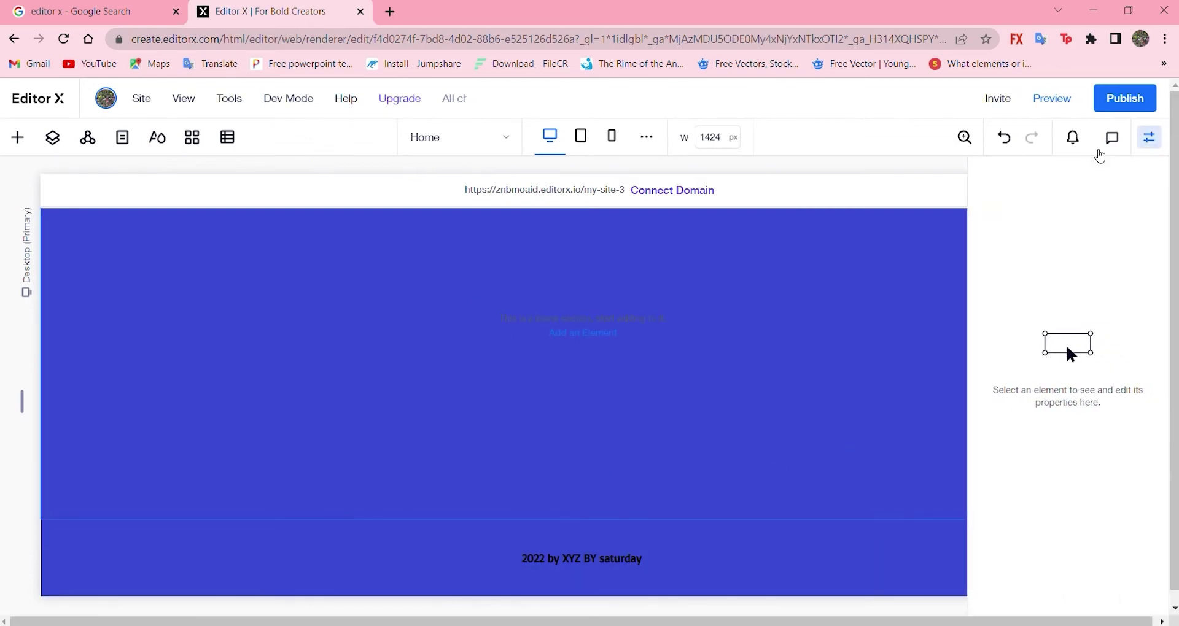
click(806, 317)
click(1131, 425)
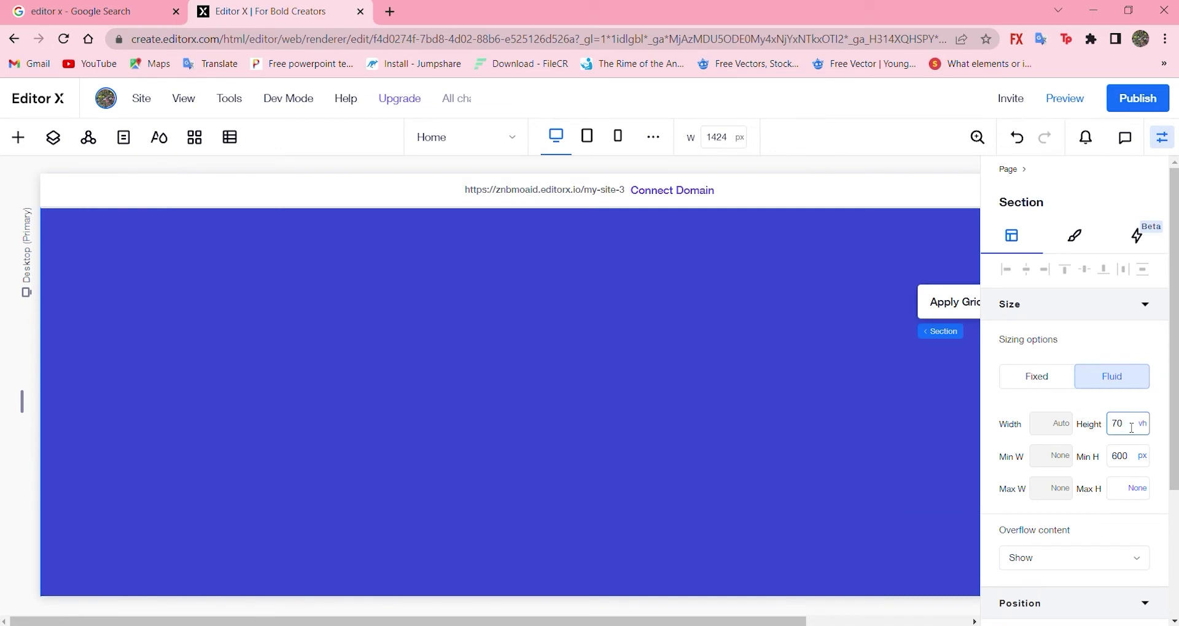
text(70vh)
key(Return)
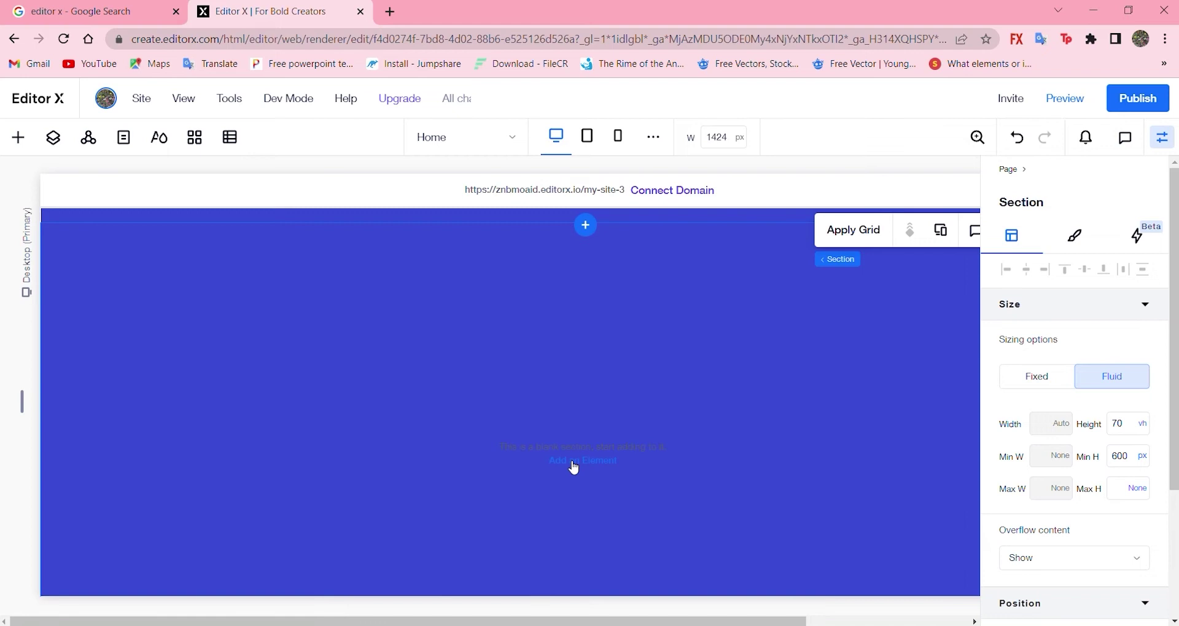
Add an image element to the section and replace it with uploaded bottle.png
click(573, 461)
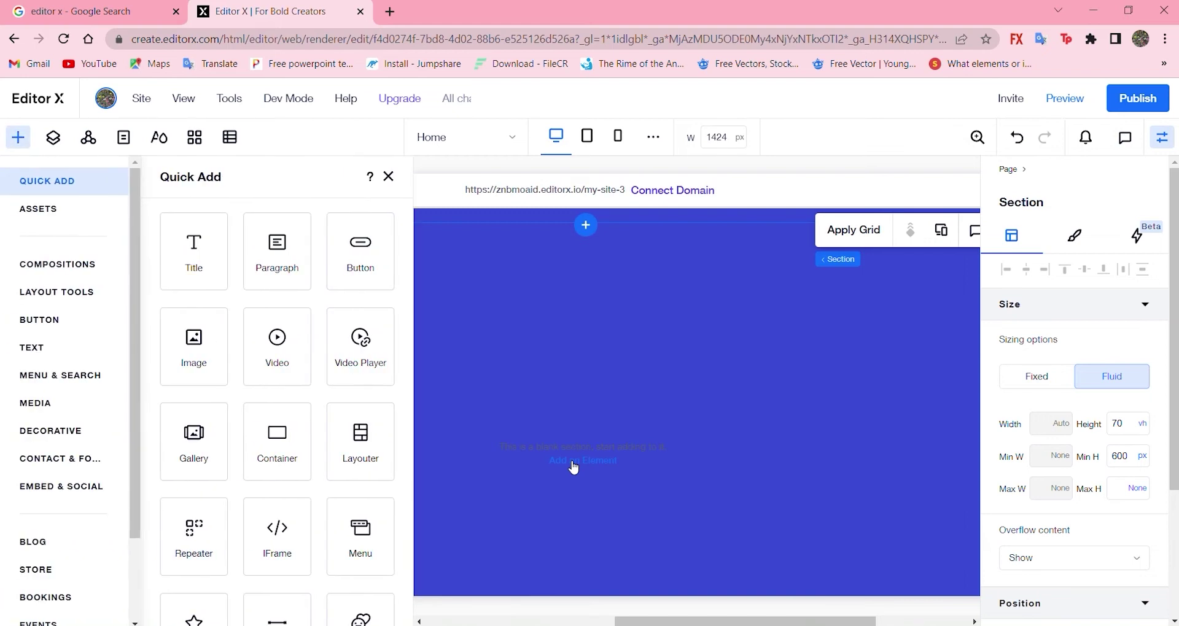
click(194, 342)
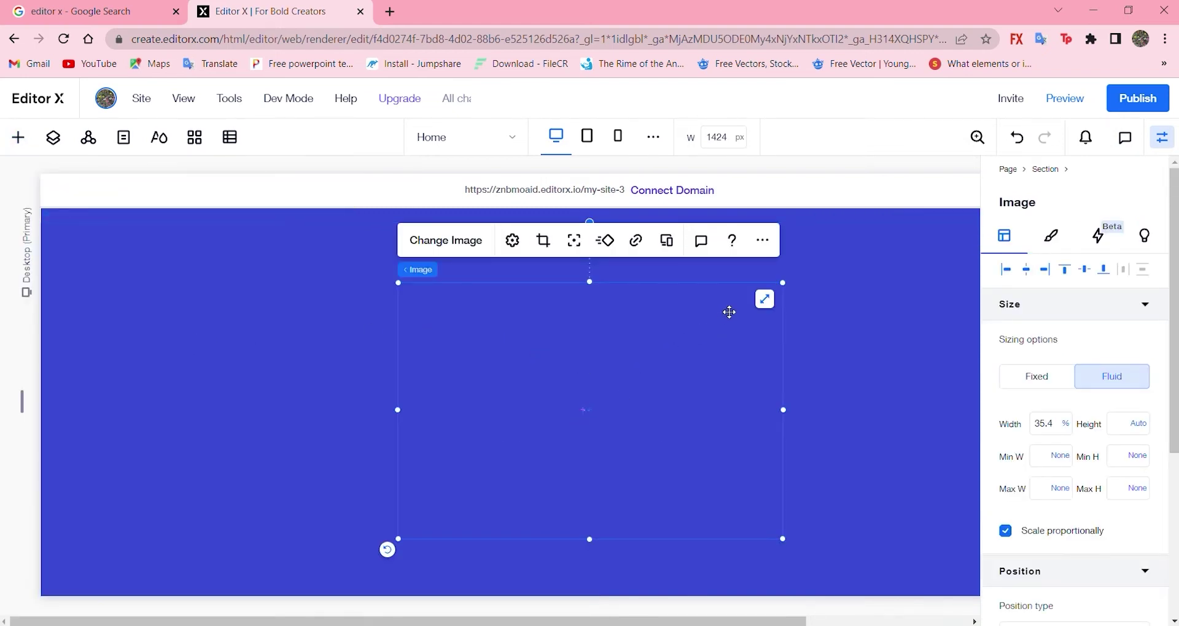
click(450, 245)
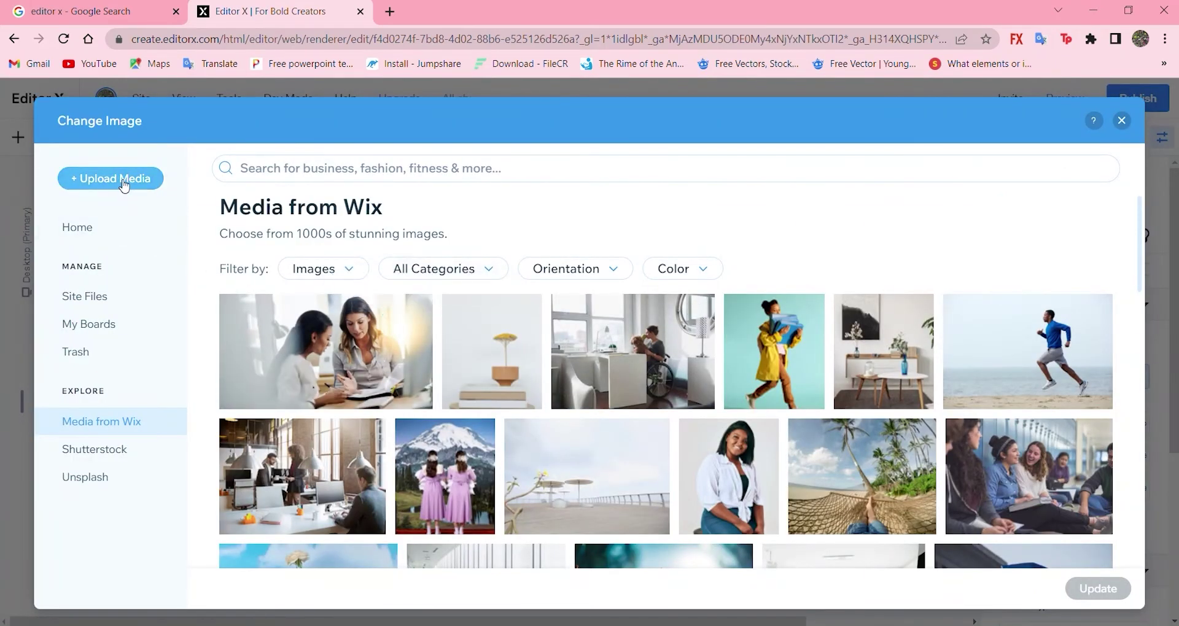
click(124, 183)
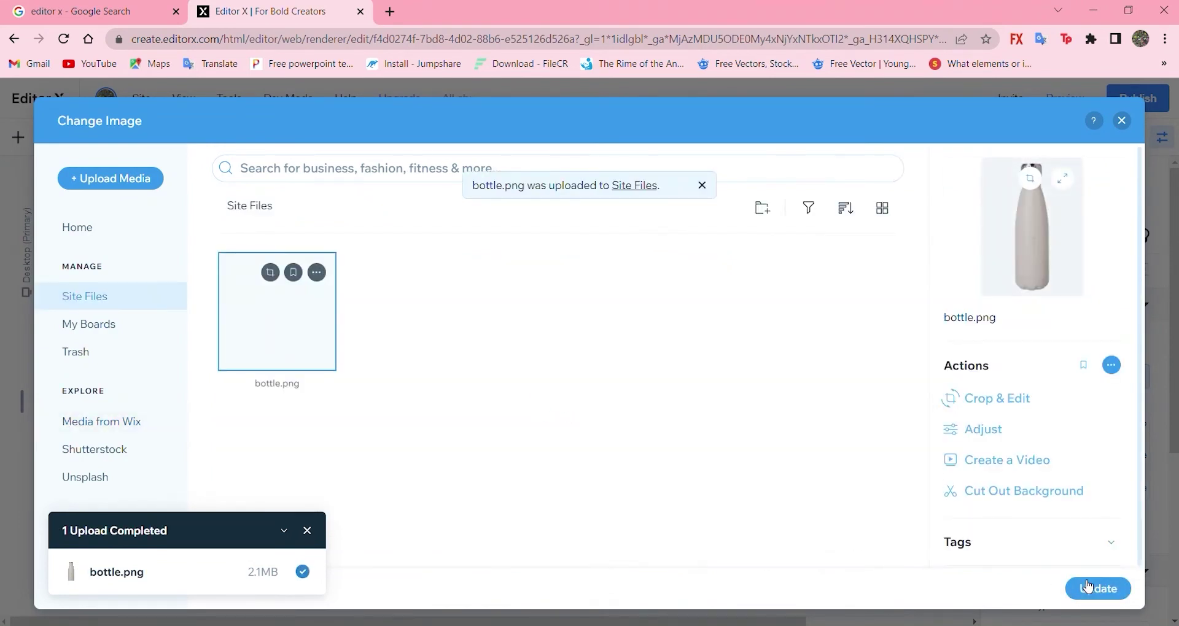
click(1097, 588)
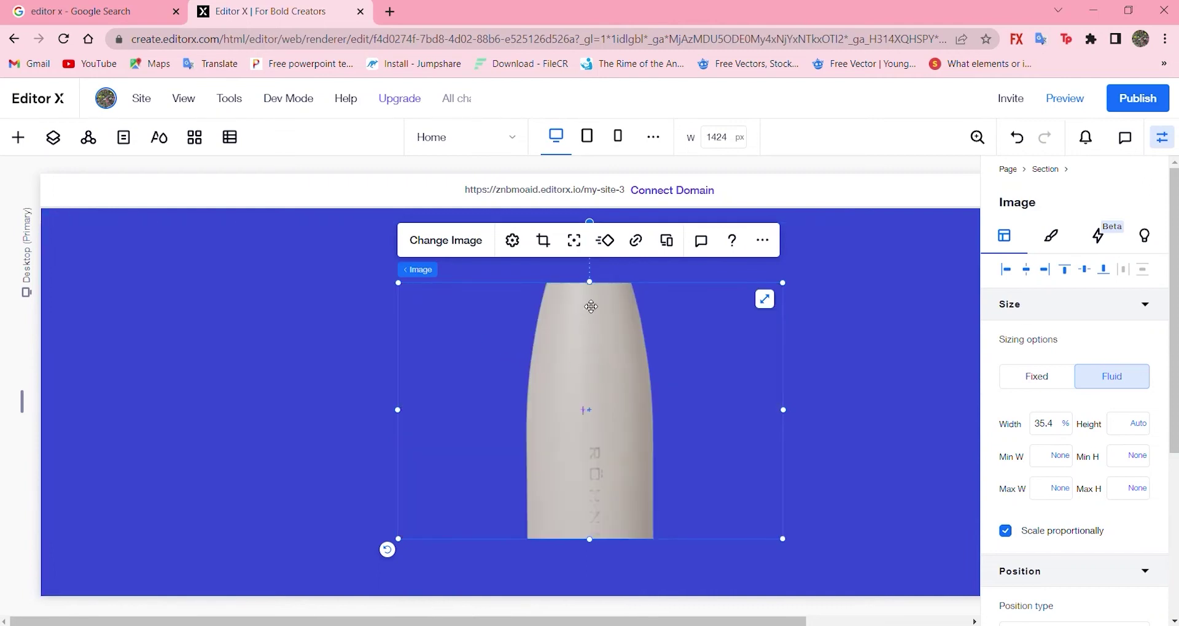
Enlarge, reposition and crop the bottle image so the full bottle with cap shows
mouse_move(590, 283)
mouse_down()
mouse_move(590, 232)
mouse_move(590, 263)
mouse_up()
double_click(606, 362)
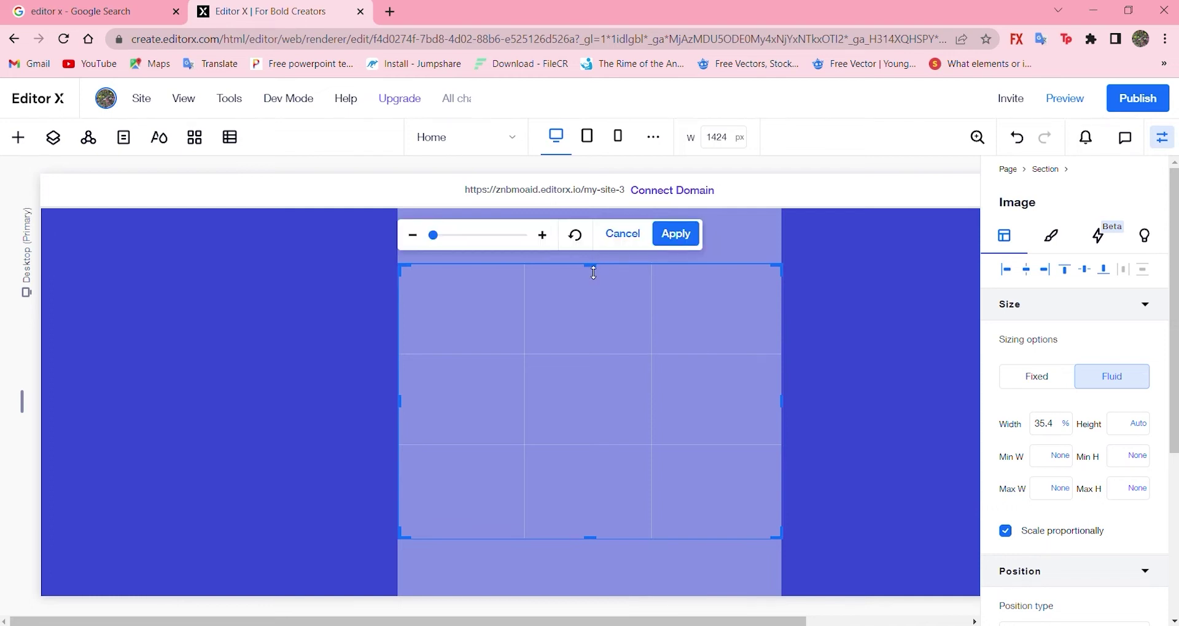
key(Escape)
click(468, 295)
drag(468, 295, 508, 365)
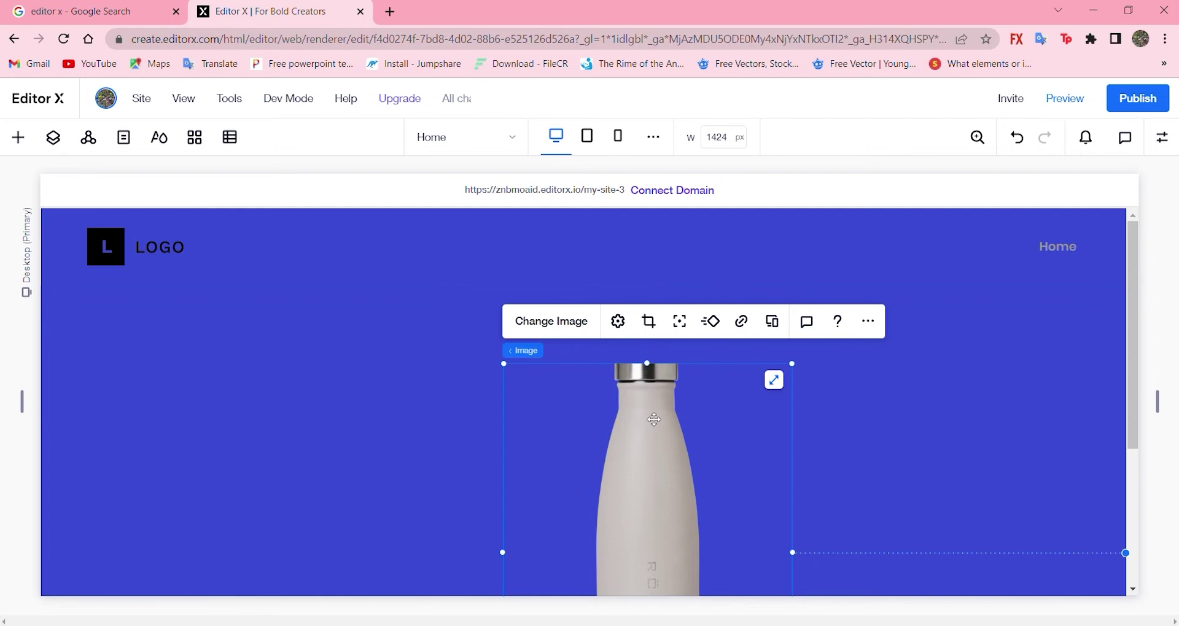
double_click(651, 381)
drag(649, 365, 651, 323)
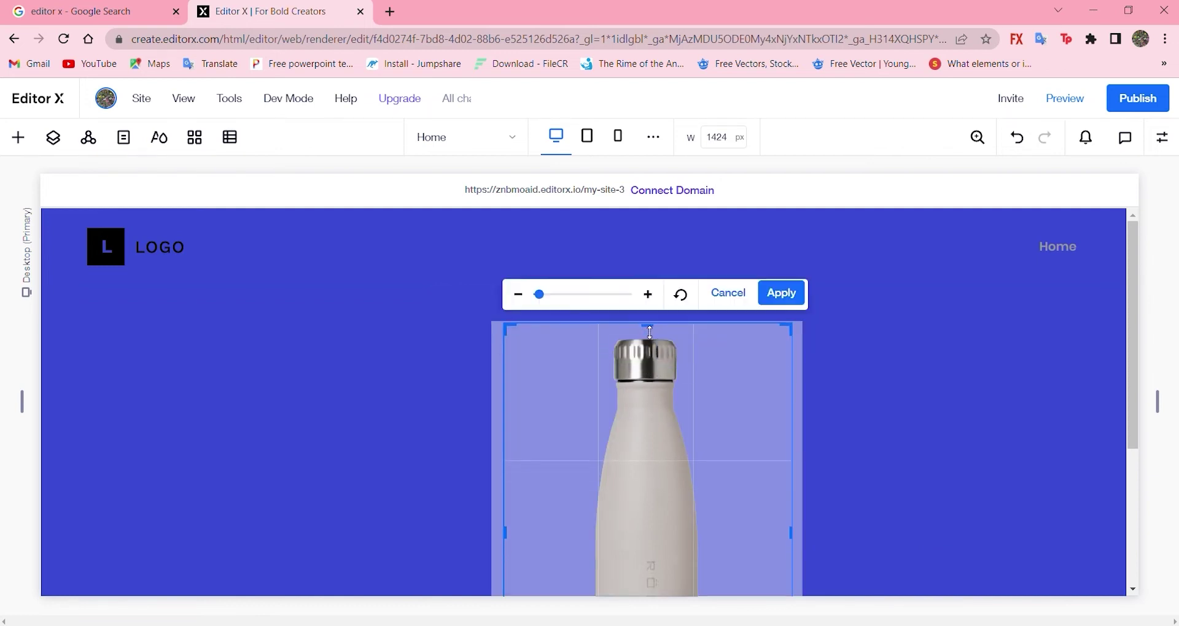
click(889, 397)
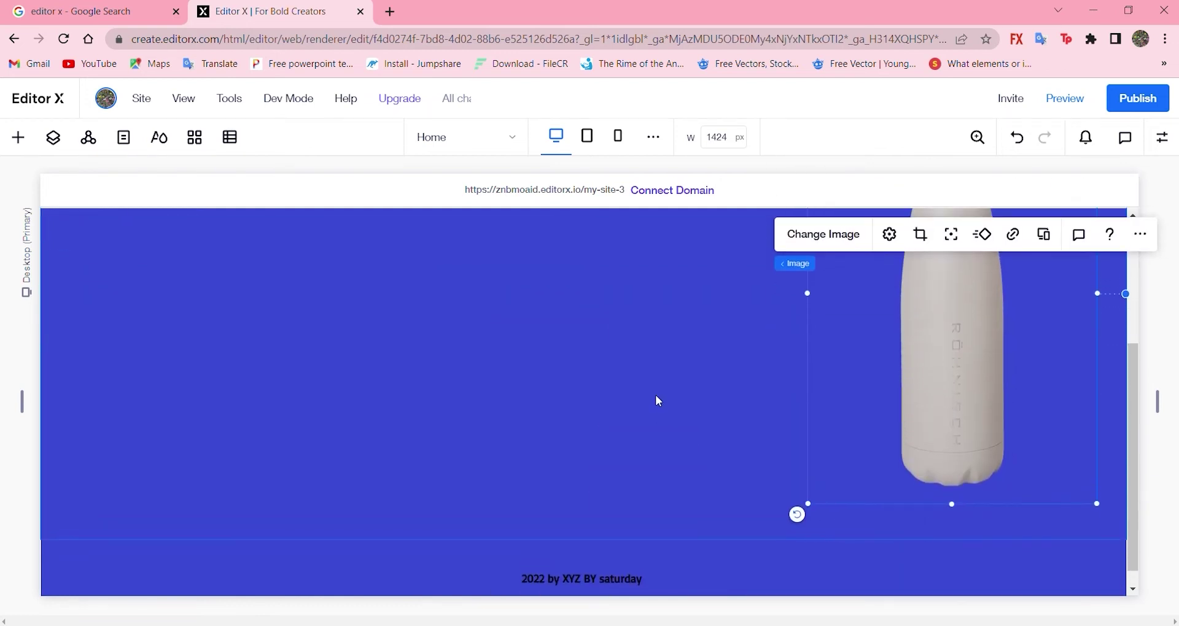
Apply a 2x1 grid to the section and snap the bottle into the right column
click(658, 401)
click(678, 309)
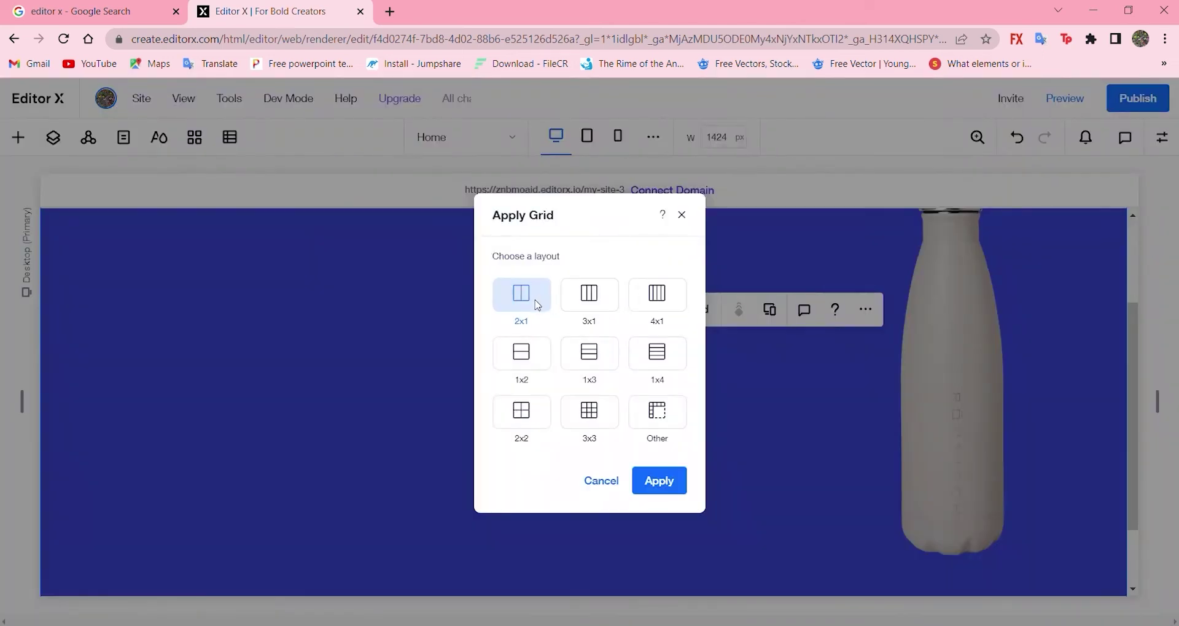
click(654, 482)
scroll(471, 385, up, 2)
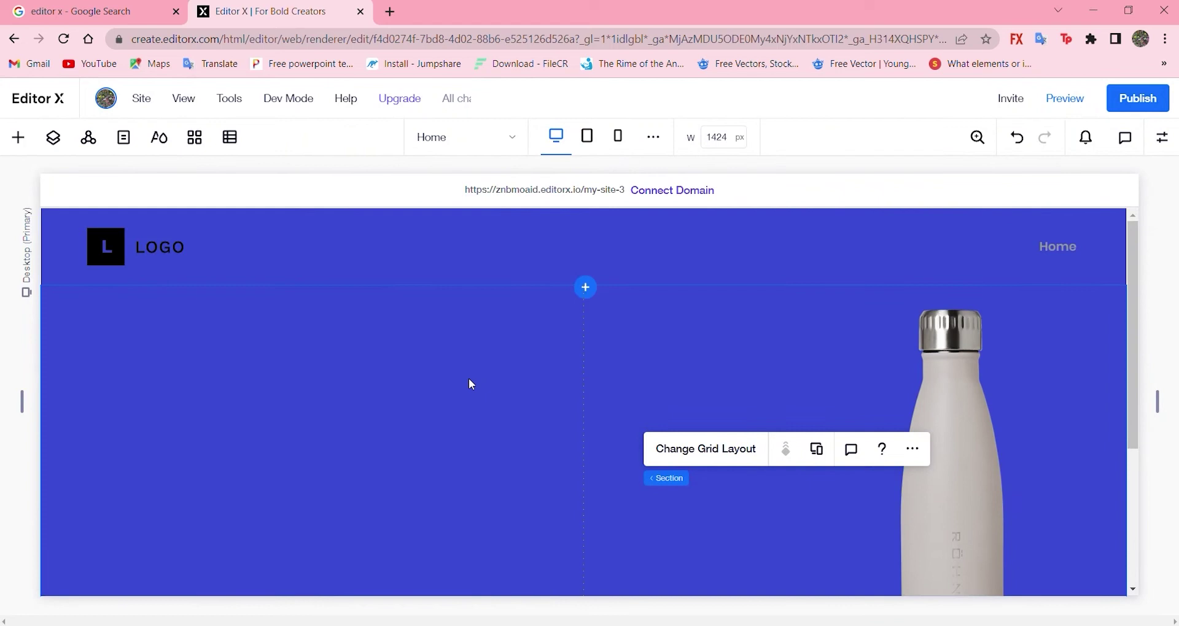
click(948, 366)
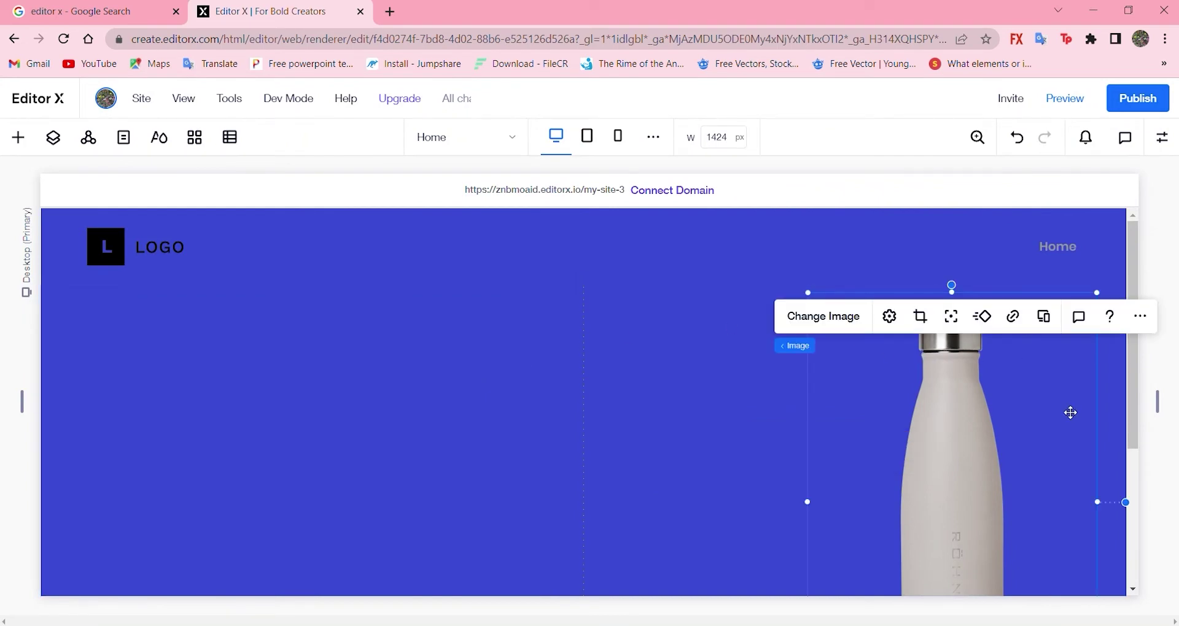
drag(824, 354, 643, 325)
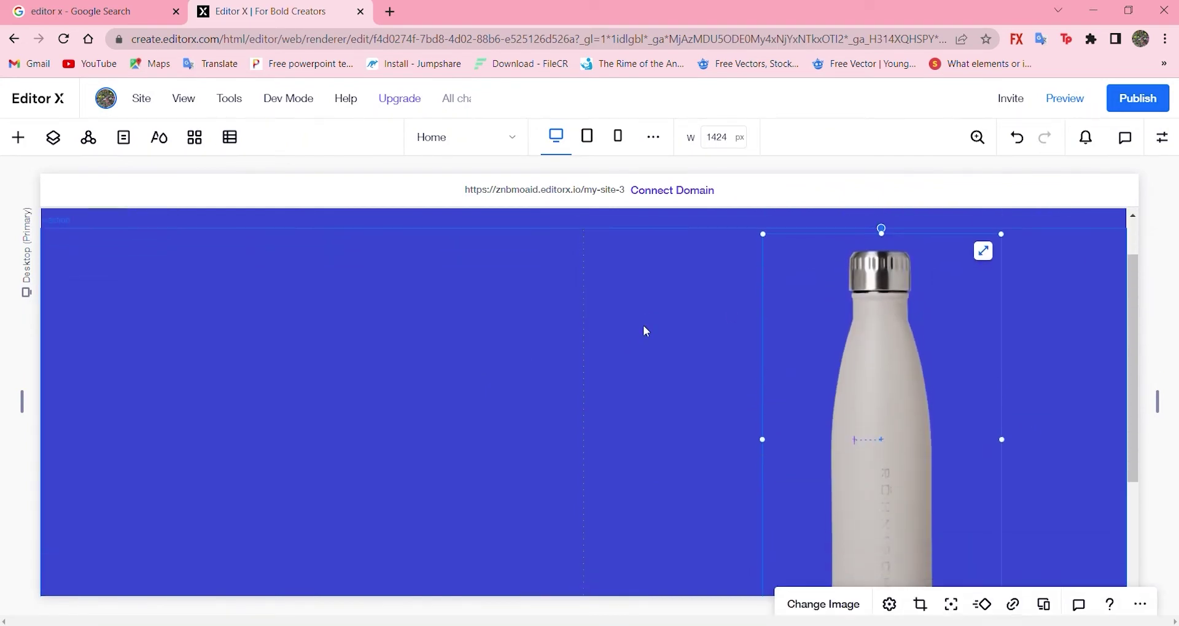
click(632, 342)
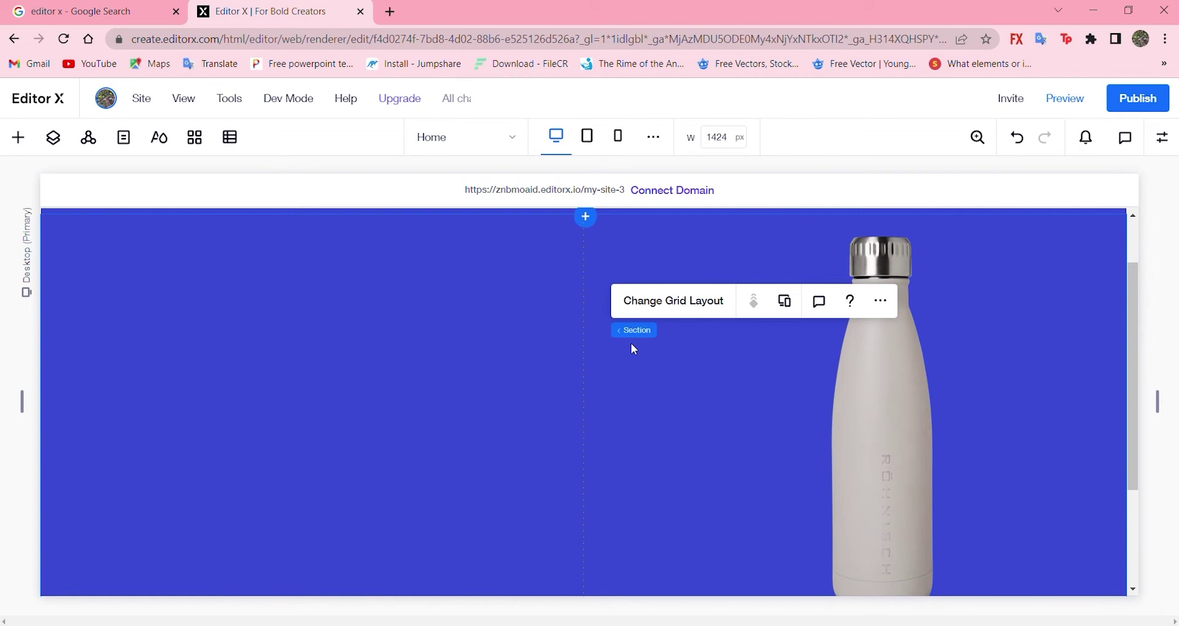
click(529, 351)
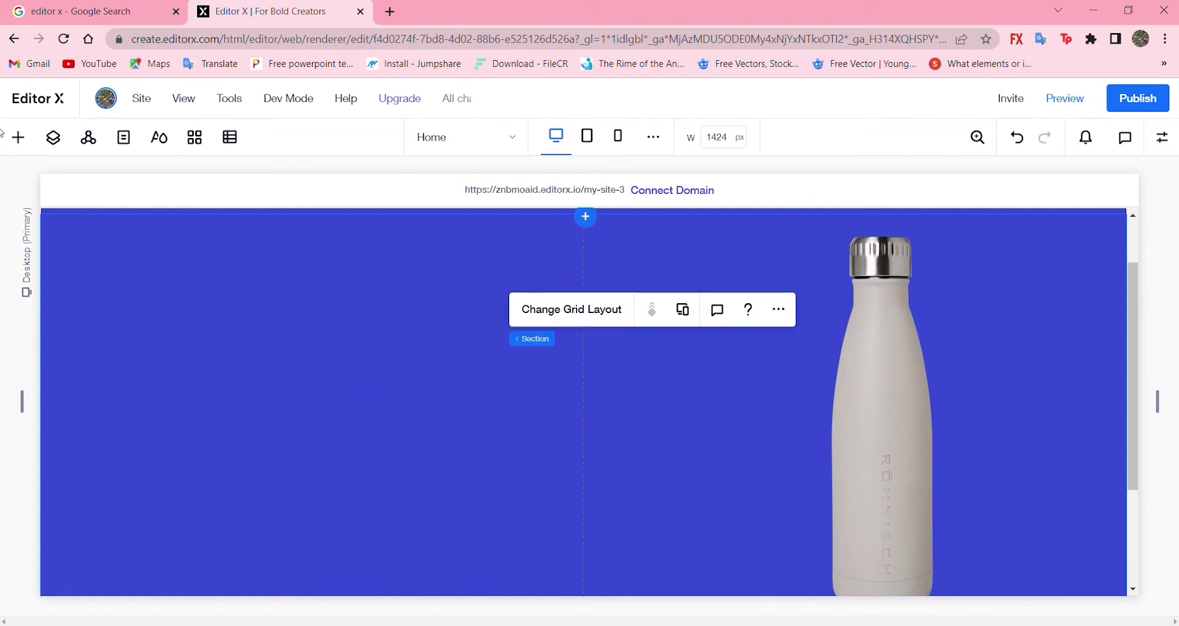
click(19, 138)
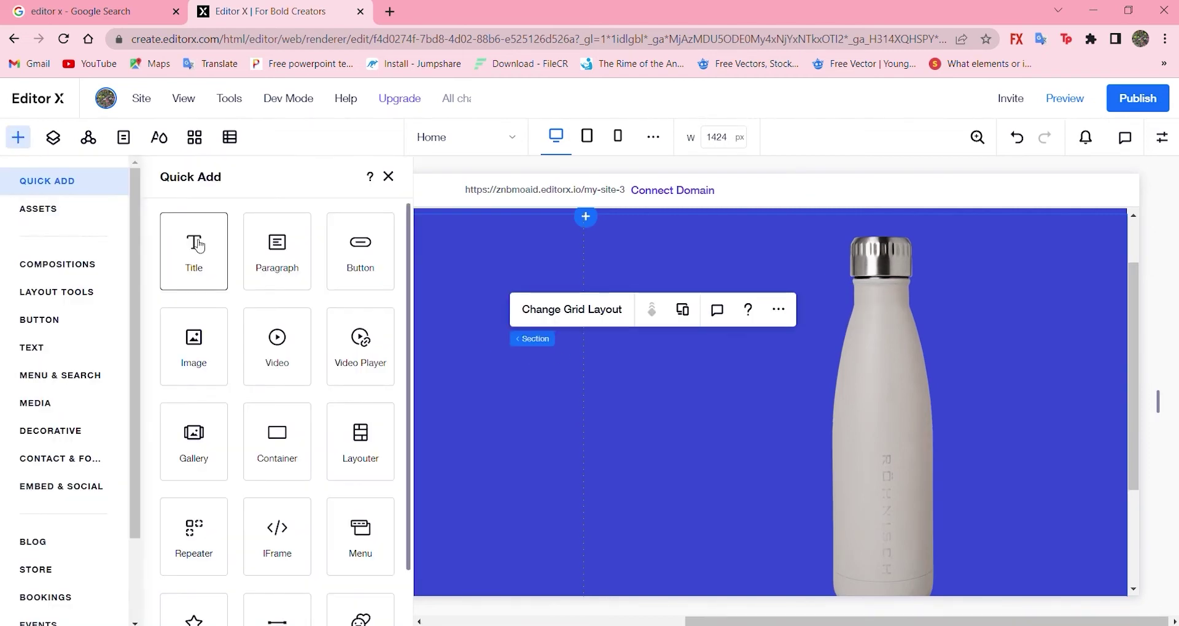
Add a title in the left column reading 'Bottle of 500 ml' and select its text
click(199, 246)
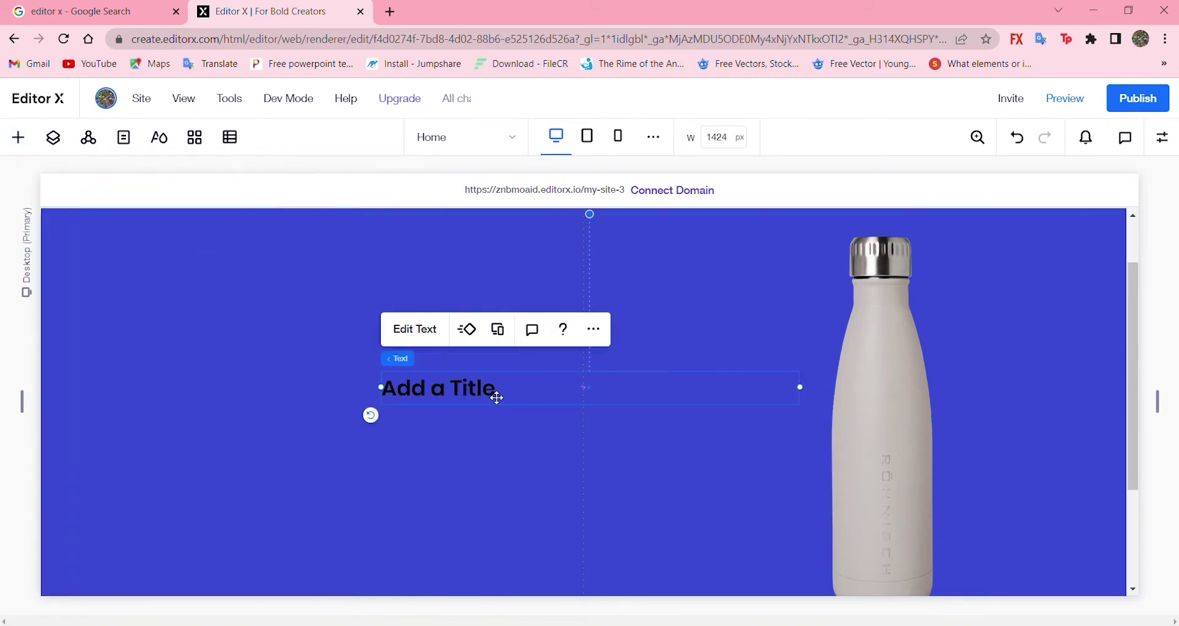
double_click(440, 391)
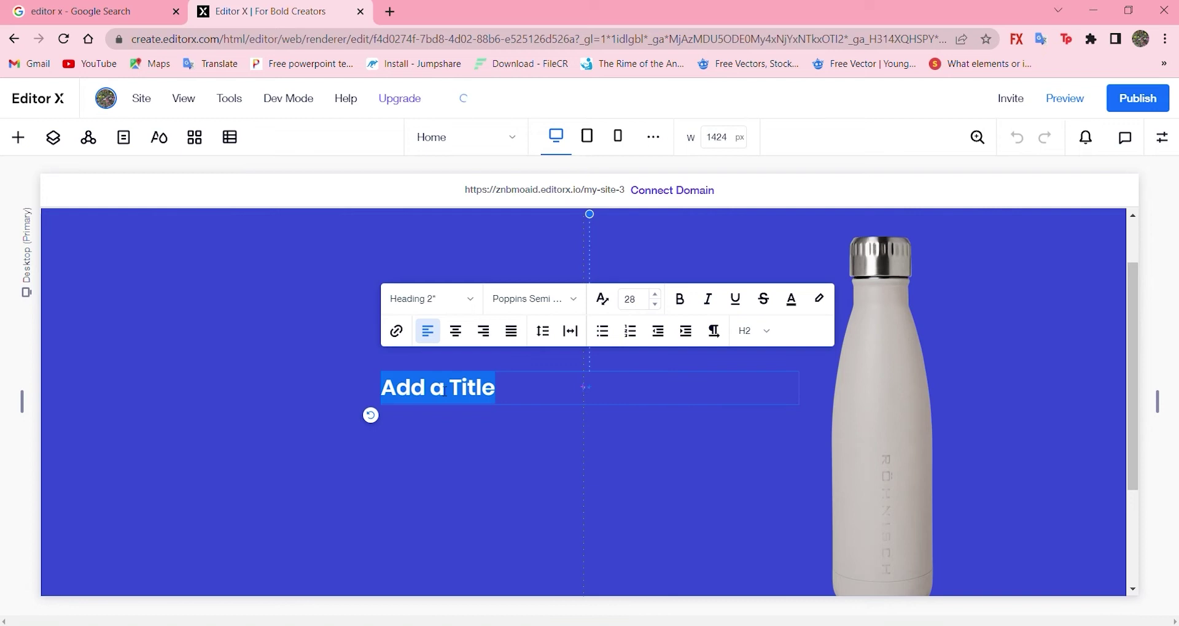
text(Bottle)
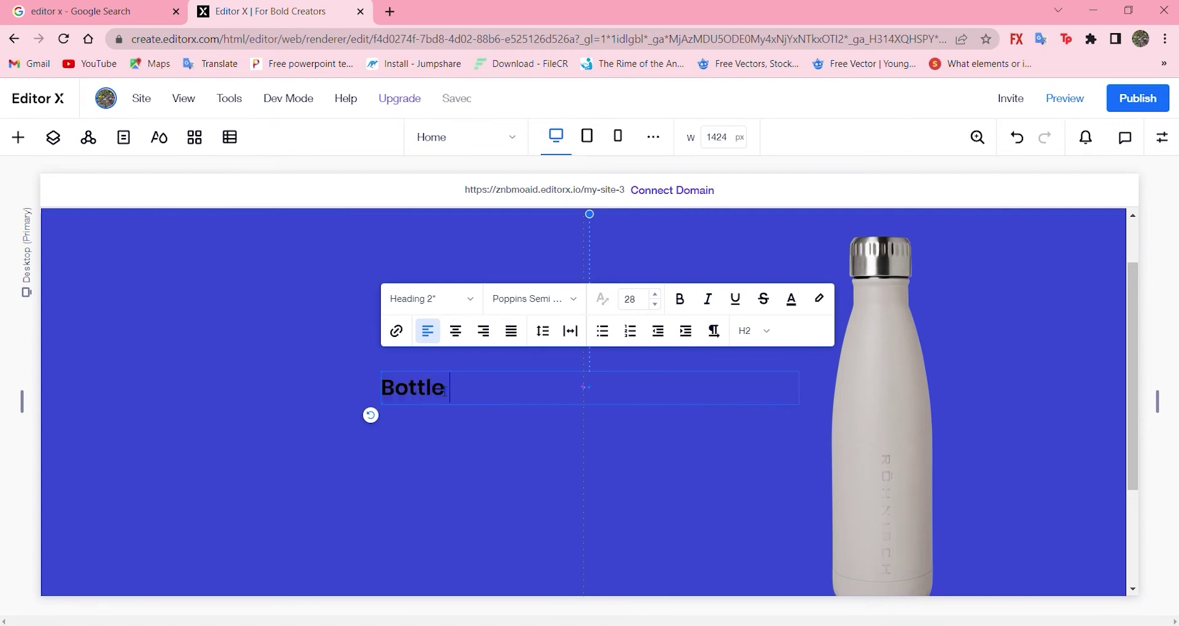
text( of 500 ml)
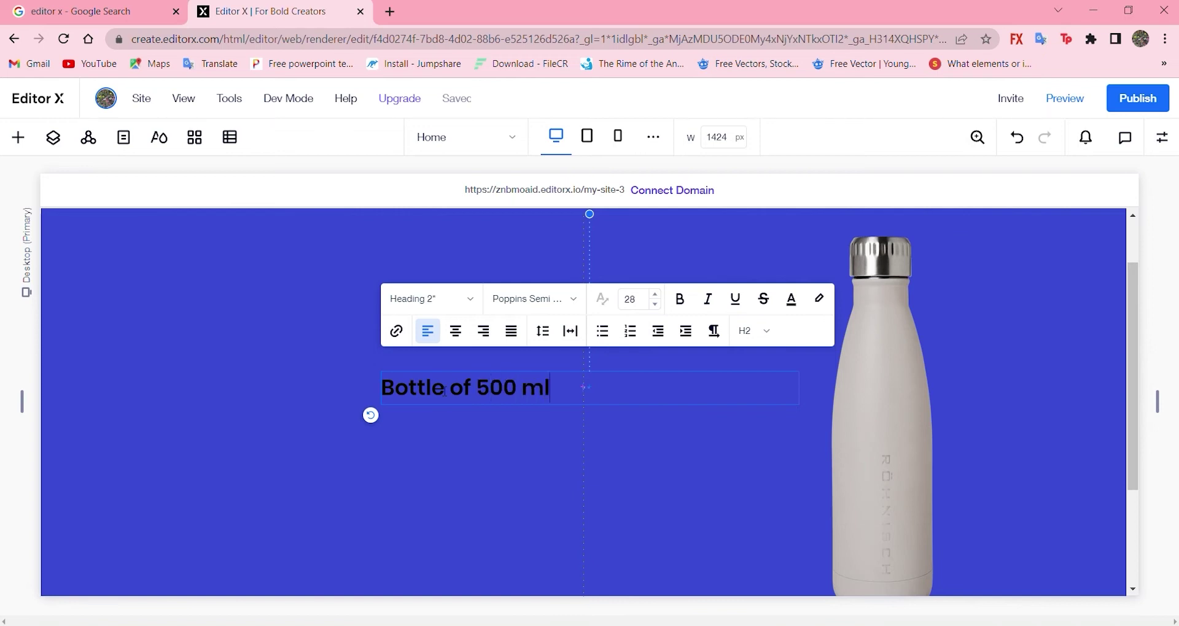
drag(573, 396, 391, 361)
Set the heading to Prompt at 26px and update the Heading 2 theme style from it
click(558, 301)
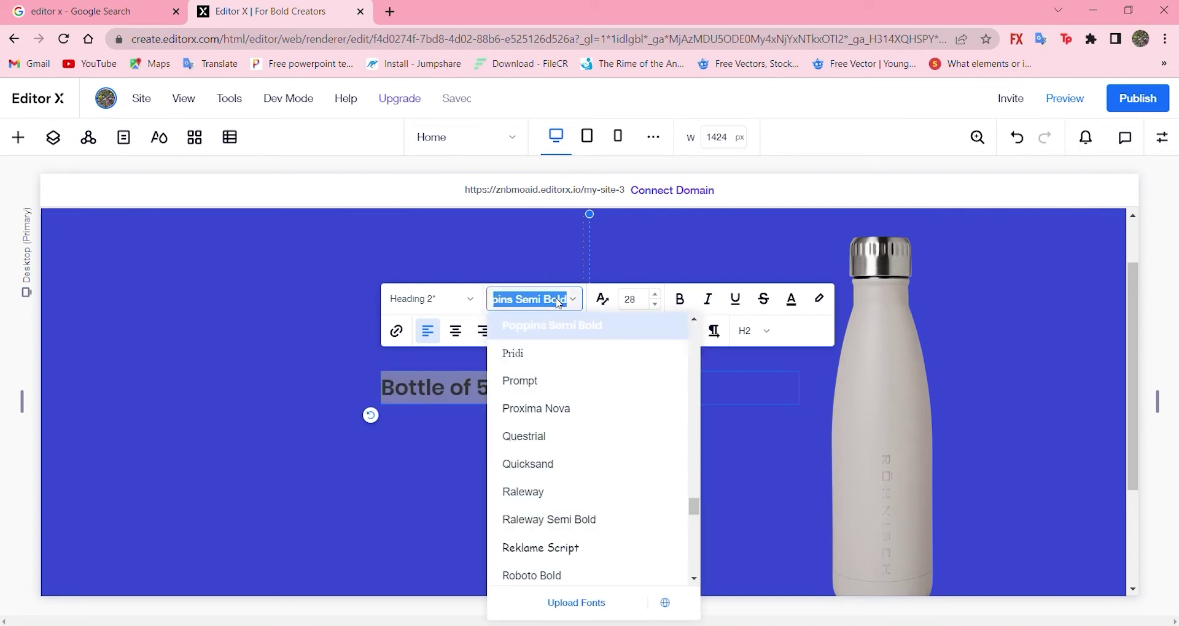
click(554, 382)
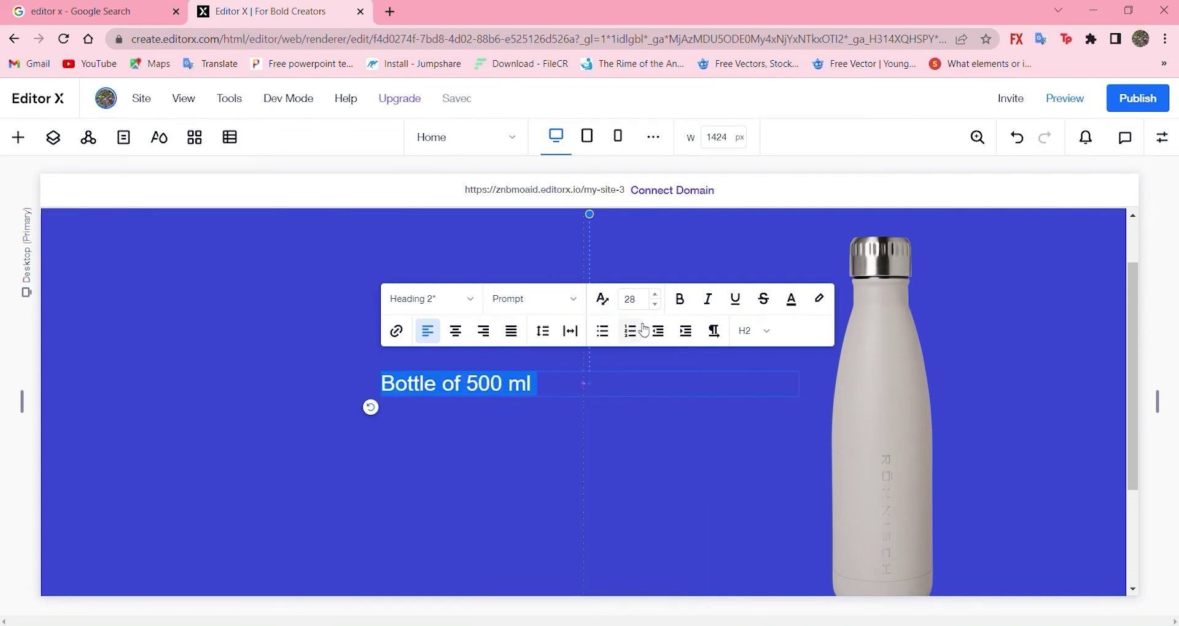
click(656, 305)
click(656, 305)
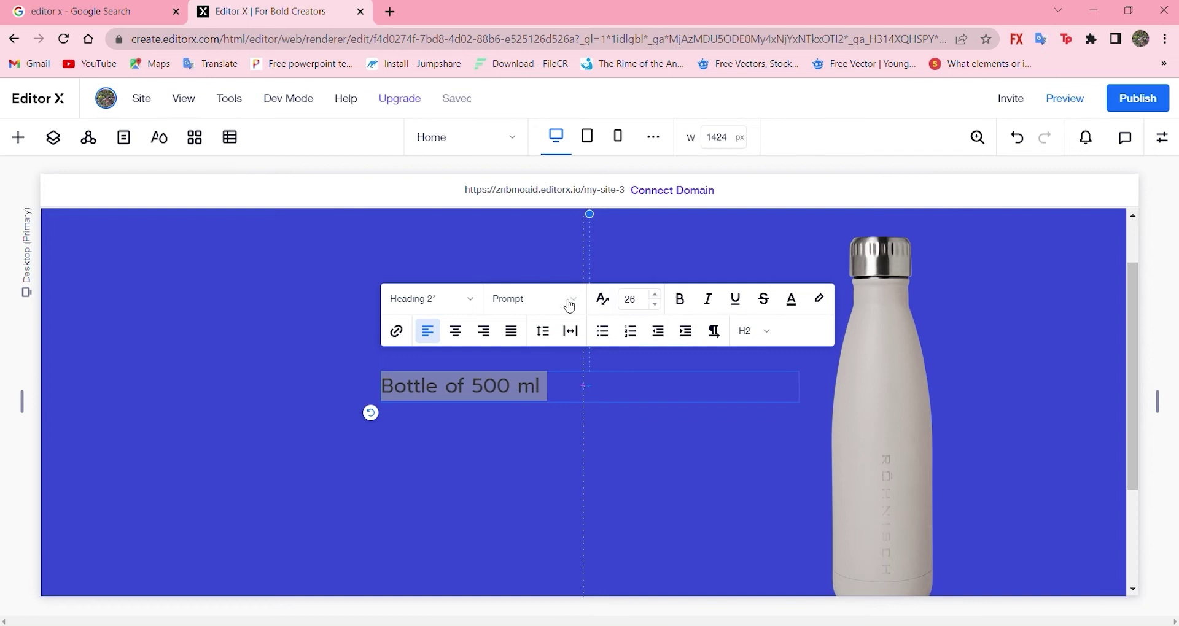
click(475, 303)
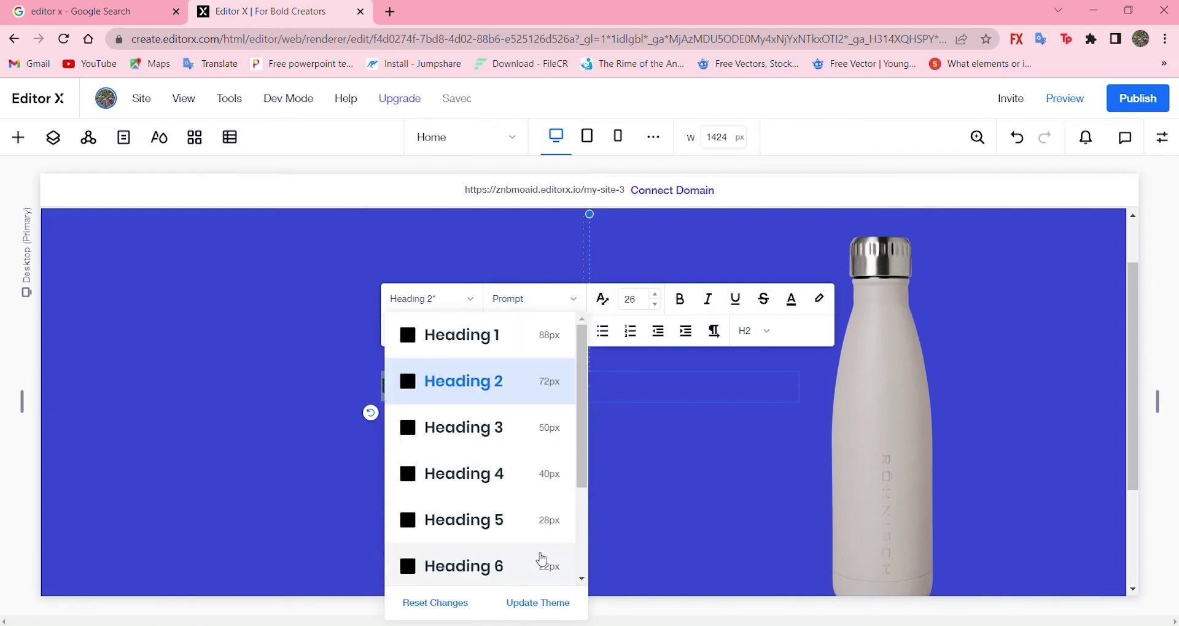
click(539, 604)
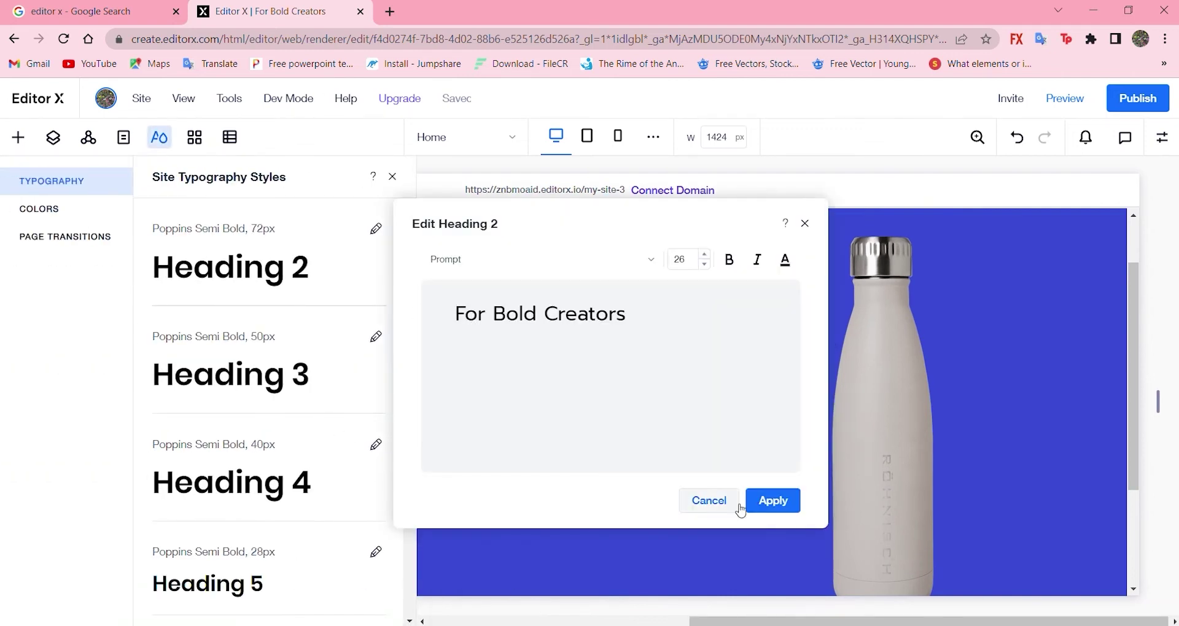
Apply the Prompt 26px Heading 2 style and close the Site Typography Styles panel
click(774, 501)
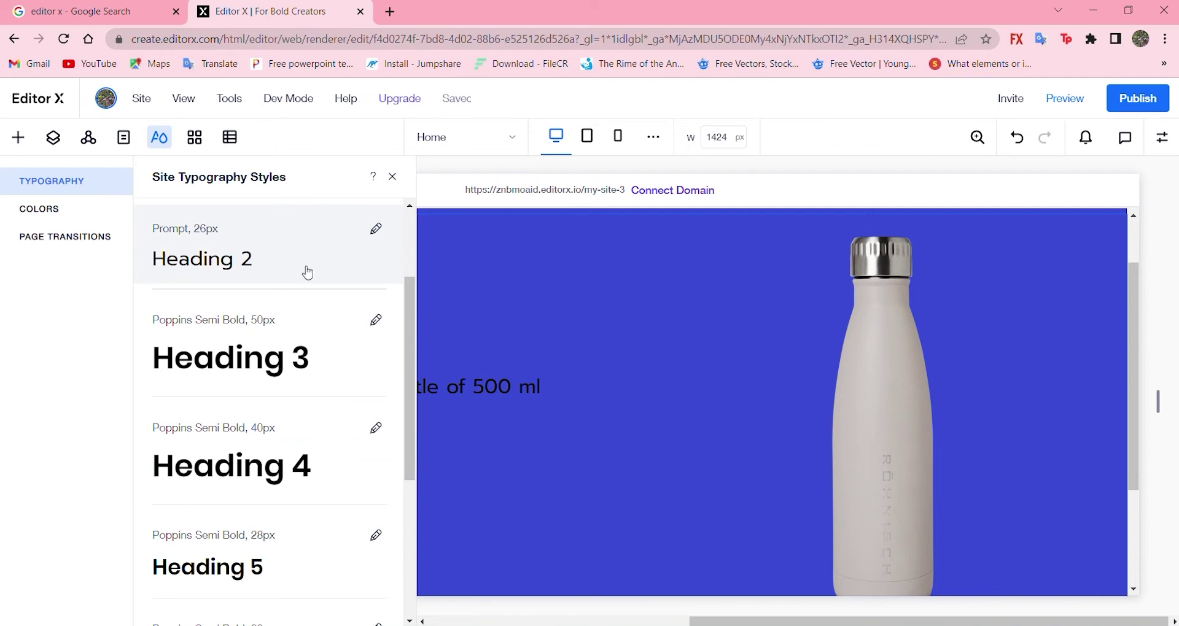
click(617, 333)
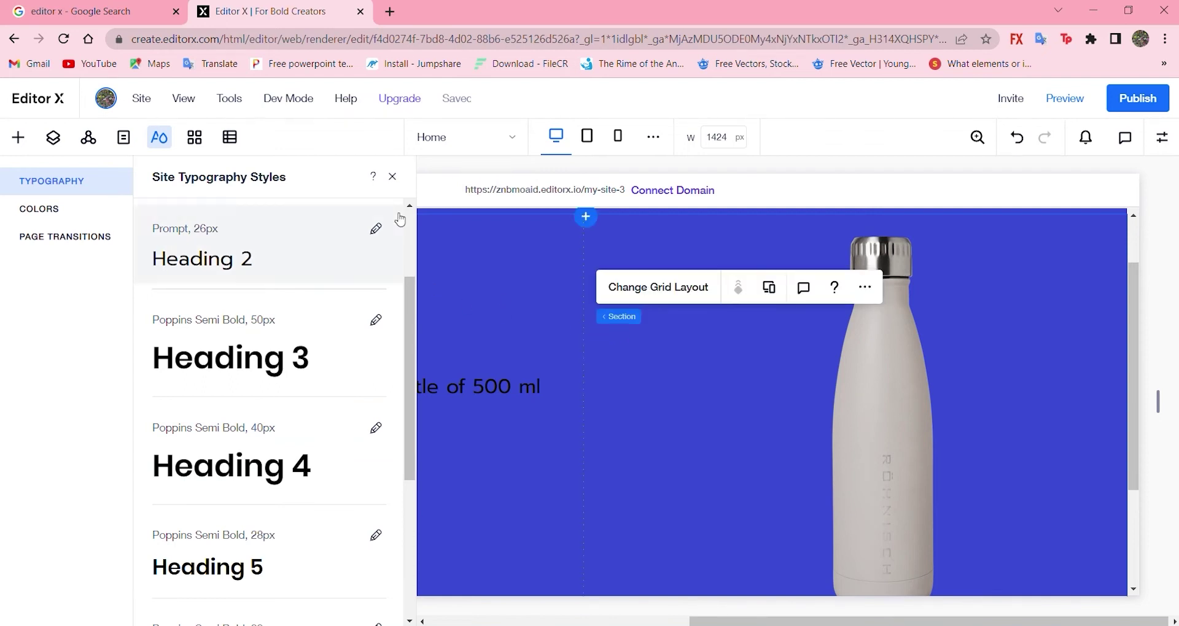
click(392, 176)
Move the 'Bottle of 500 ml' heading left beside the bottle, then select the header logo
drag(468, 400, 218, 413)
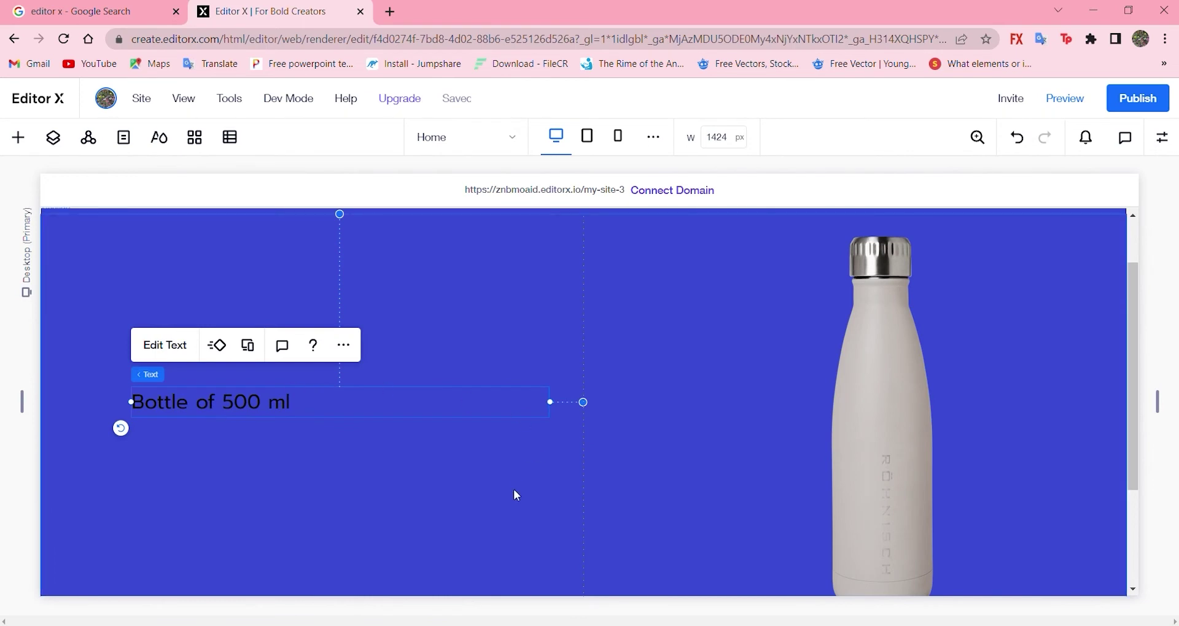
click(456, 486)
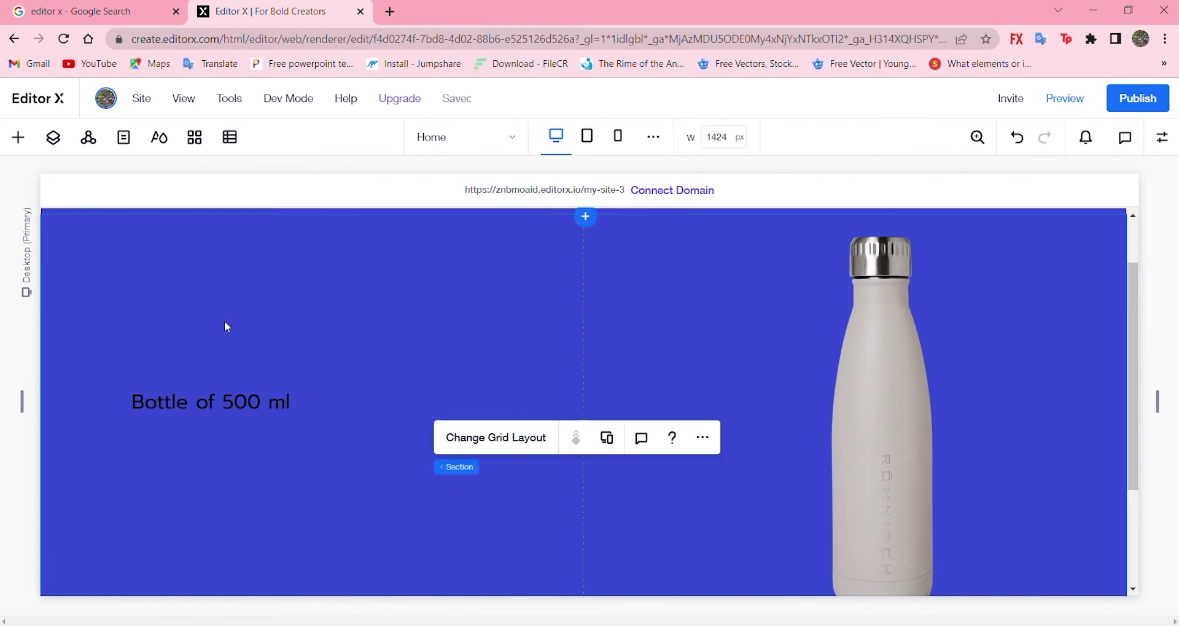
scroll(246, 290, down, 3)
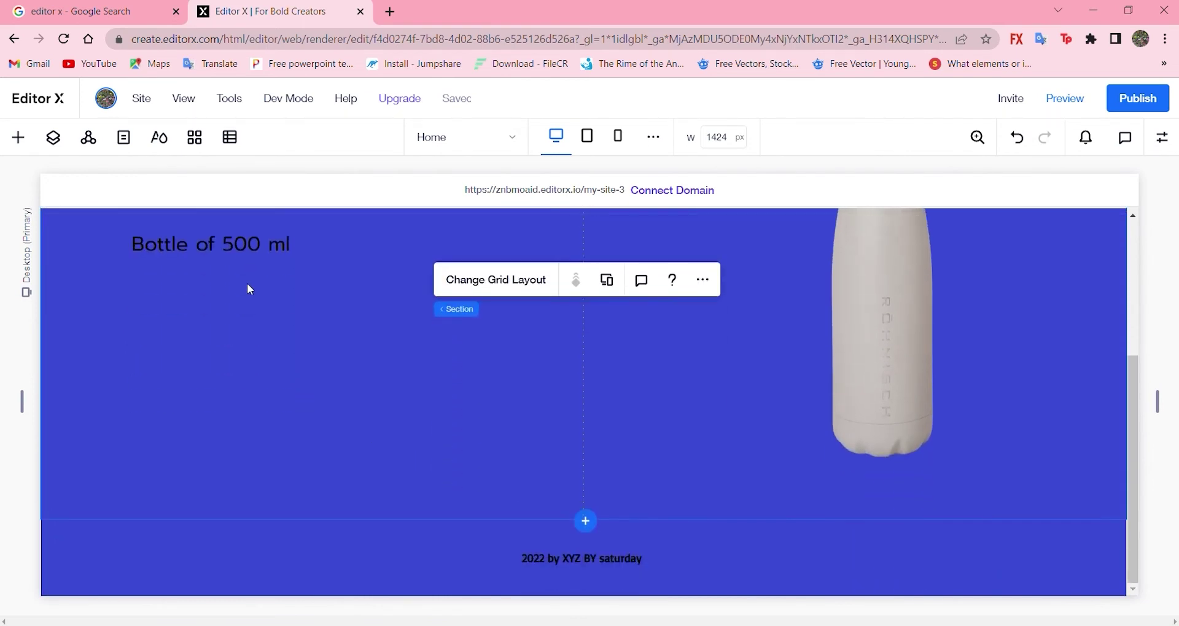
scroll(249, 288, up, 4)
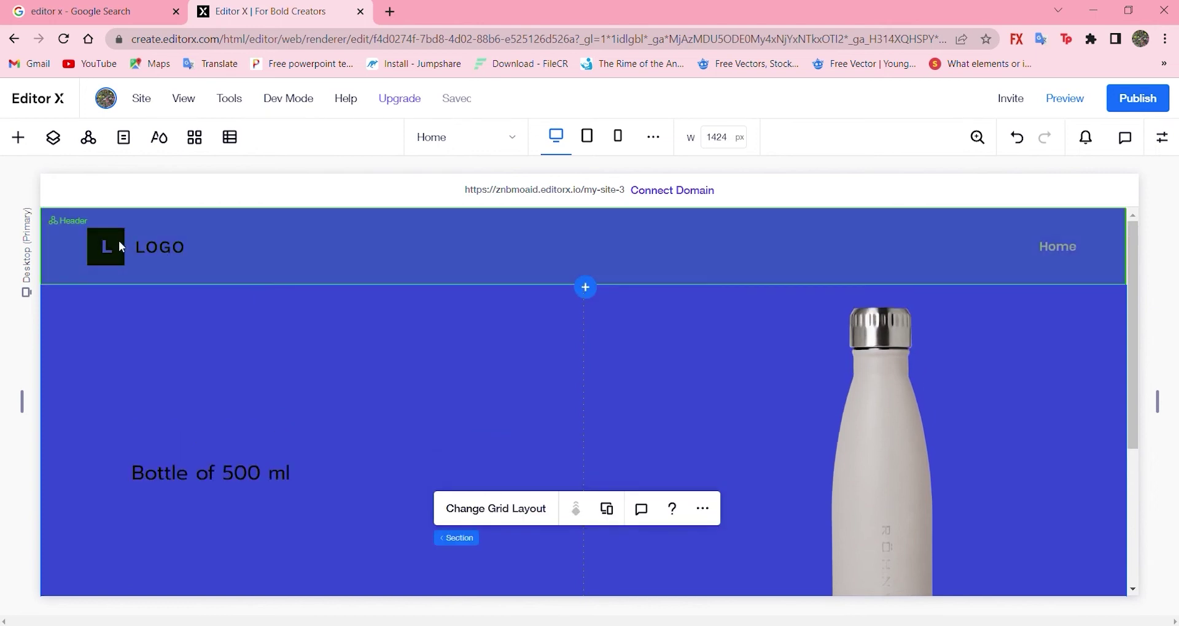
click(120, 244)
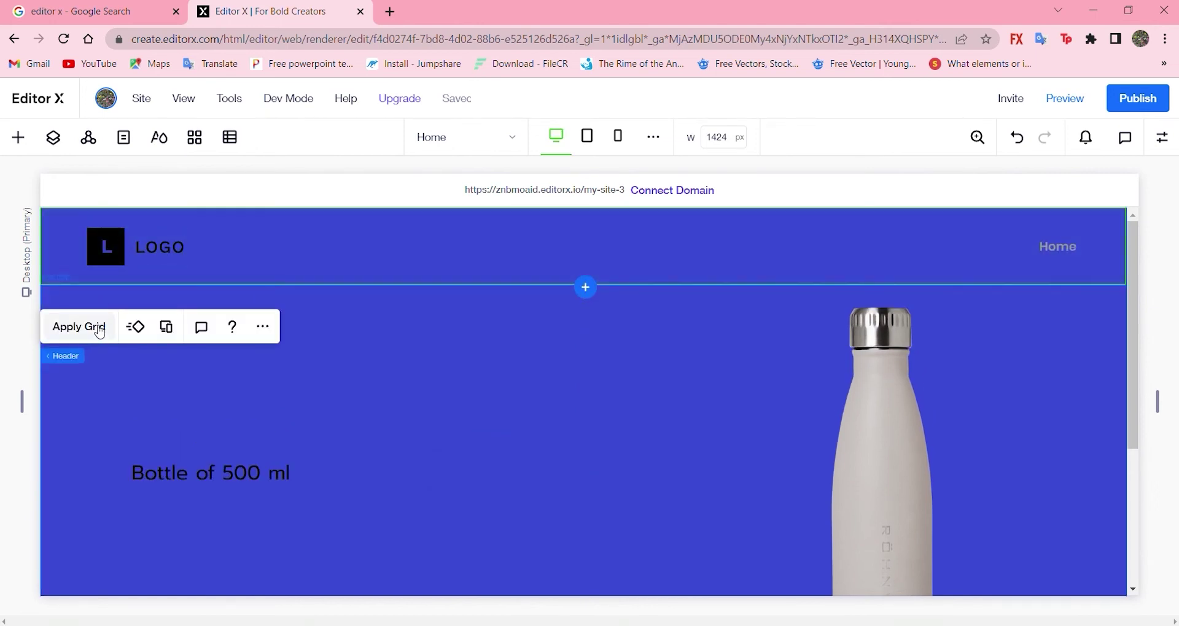
click(115, 256)
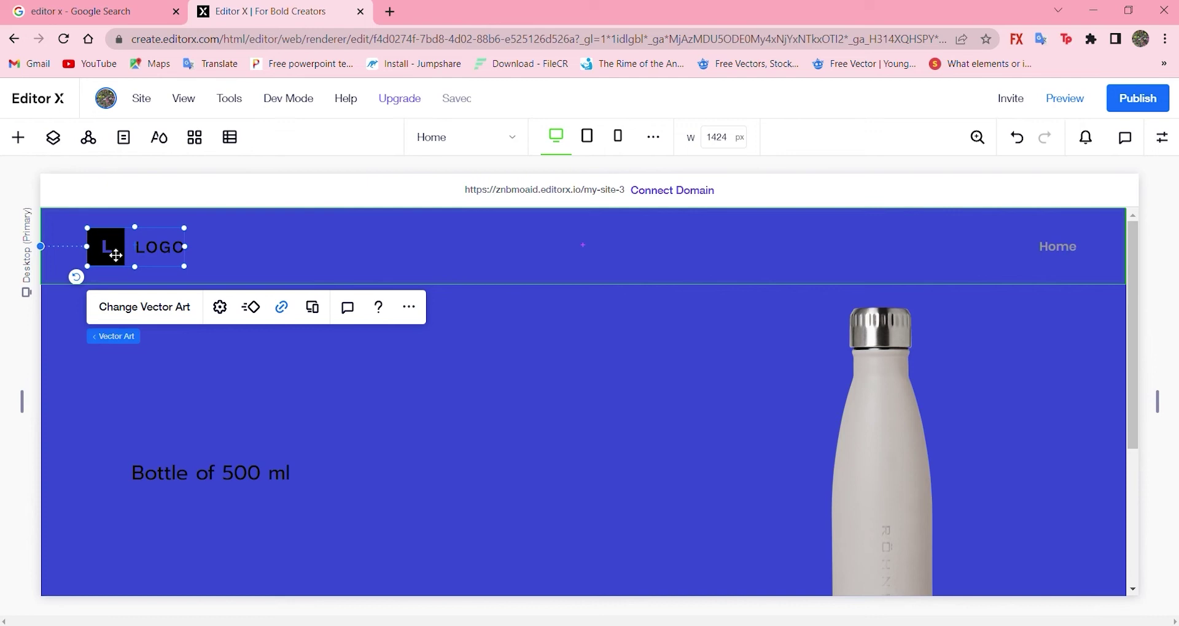
Browse the Media from Wix vector art and choose the yellow lightning bolt for the logo
click(146, 317)
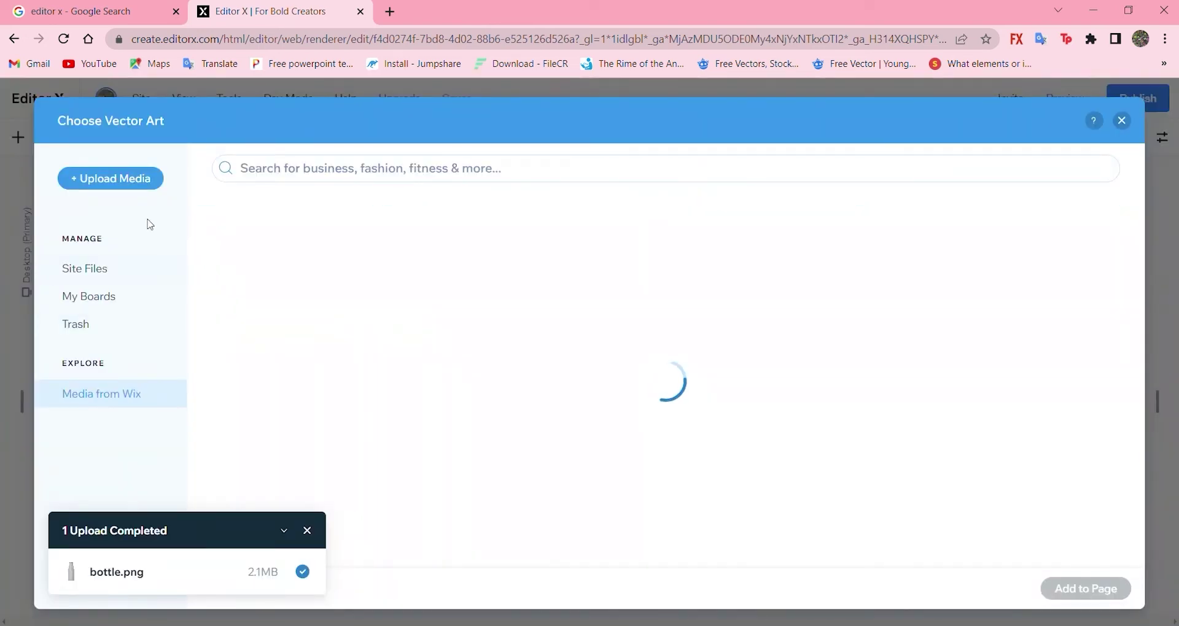
click(120, 178)
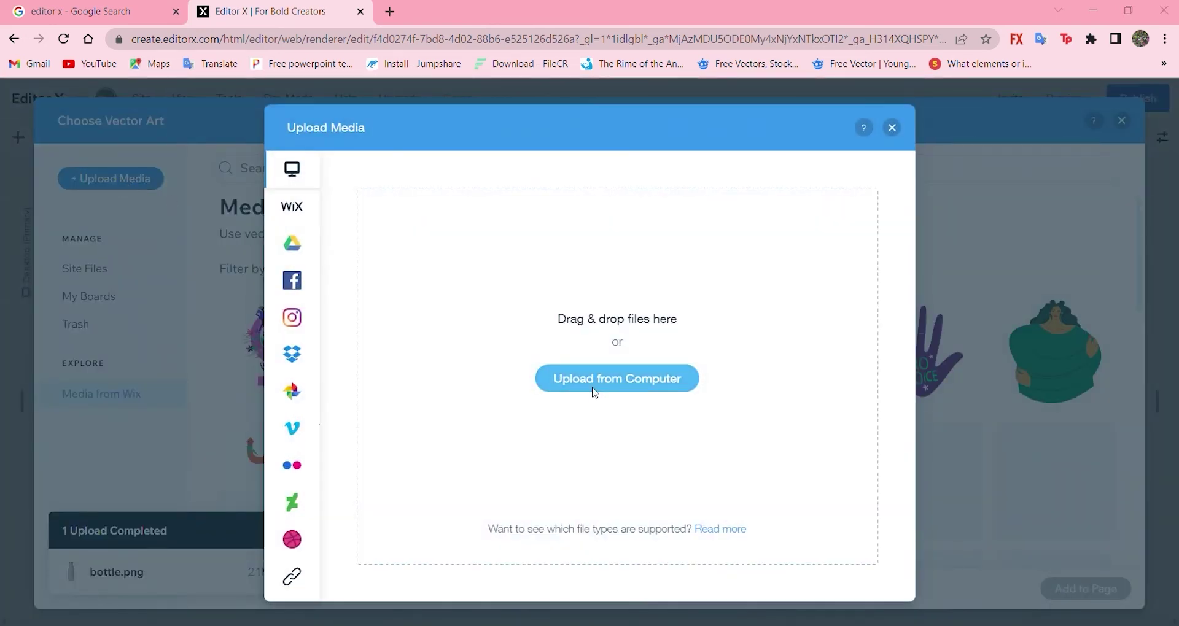
click(104, 396)
click(103, 396)
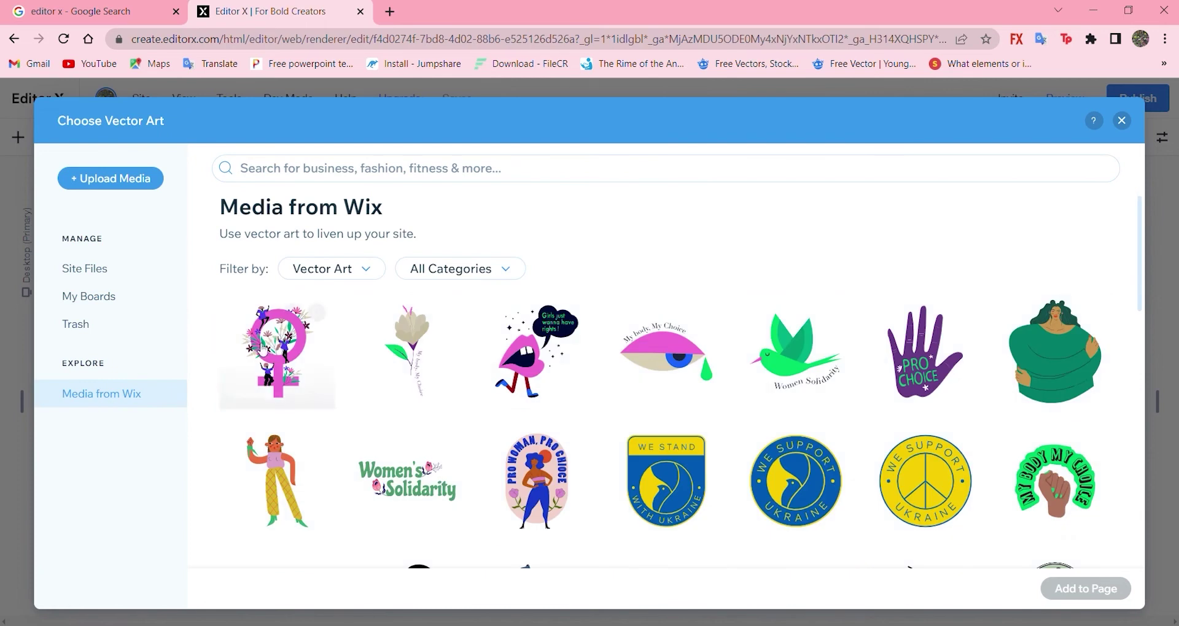
click(264, 349)
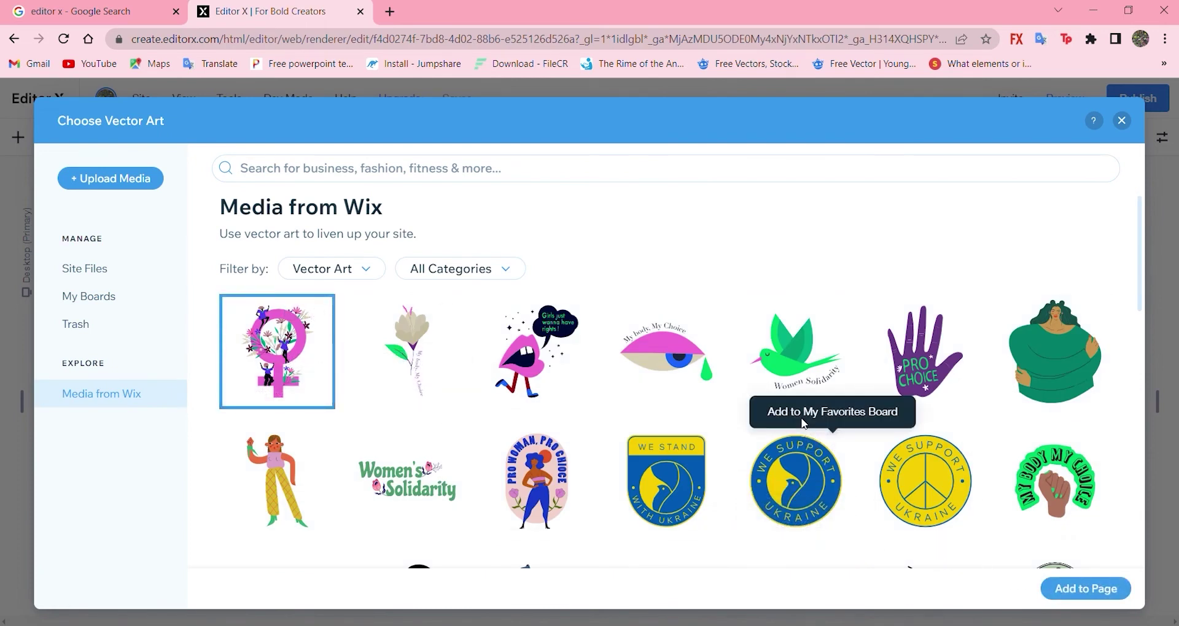
scroll(676, 467, down, 5)
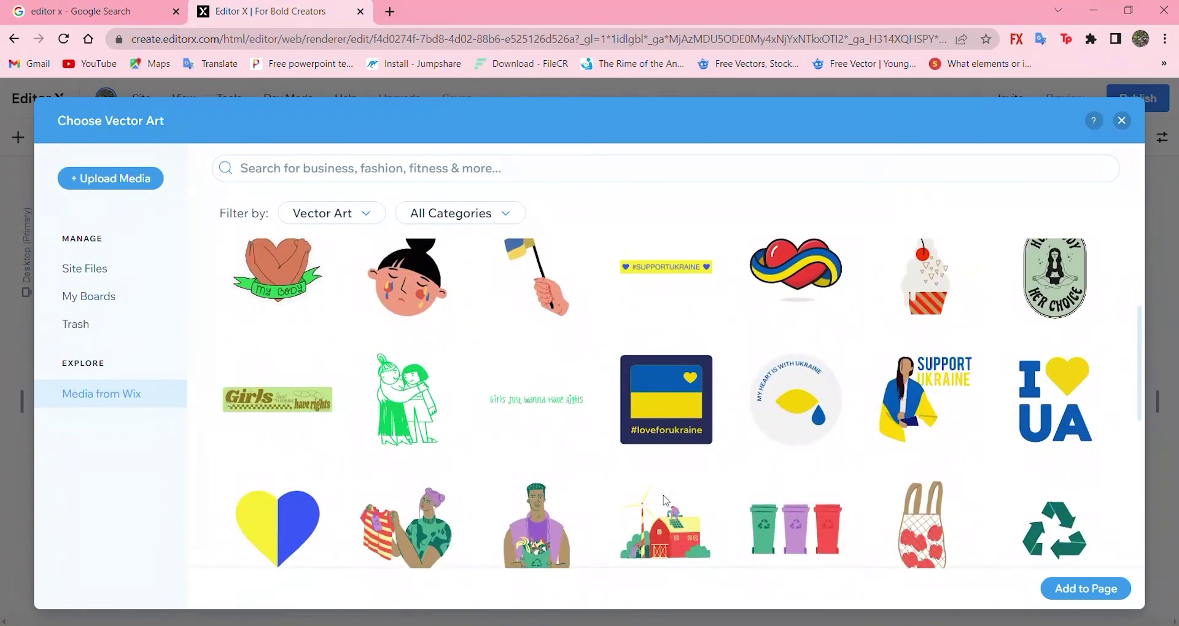
scroll(664, 501, down, 7)
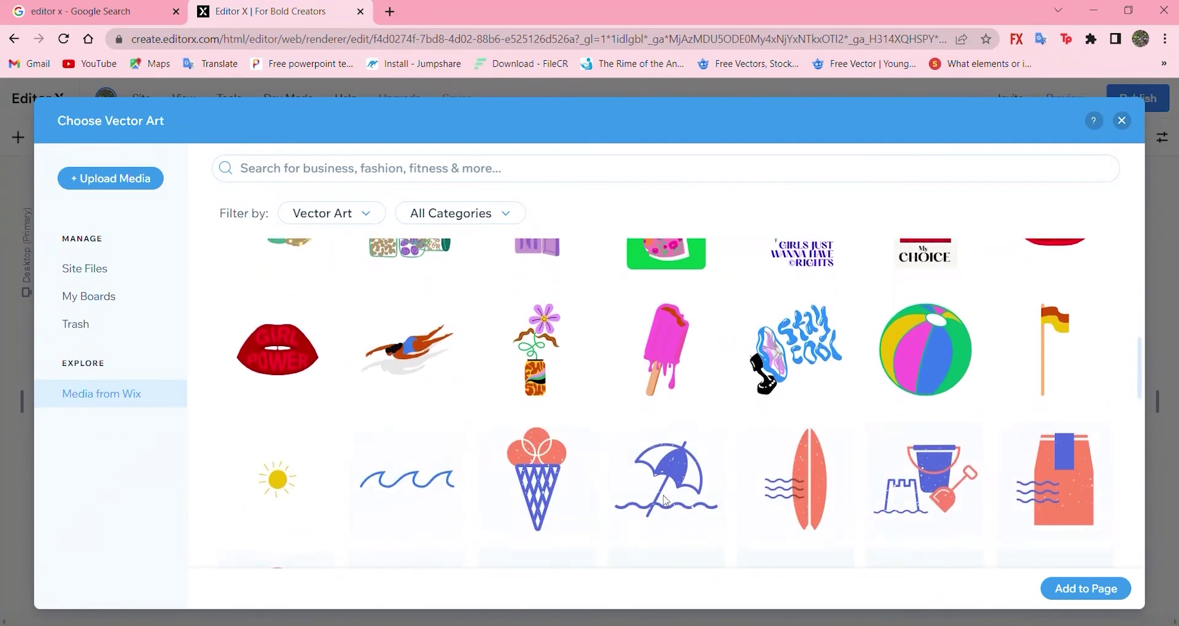
scroll(665, 501, down, 8)
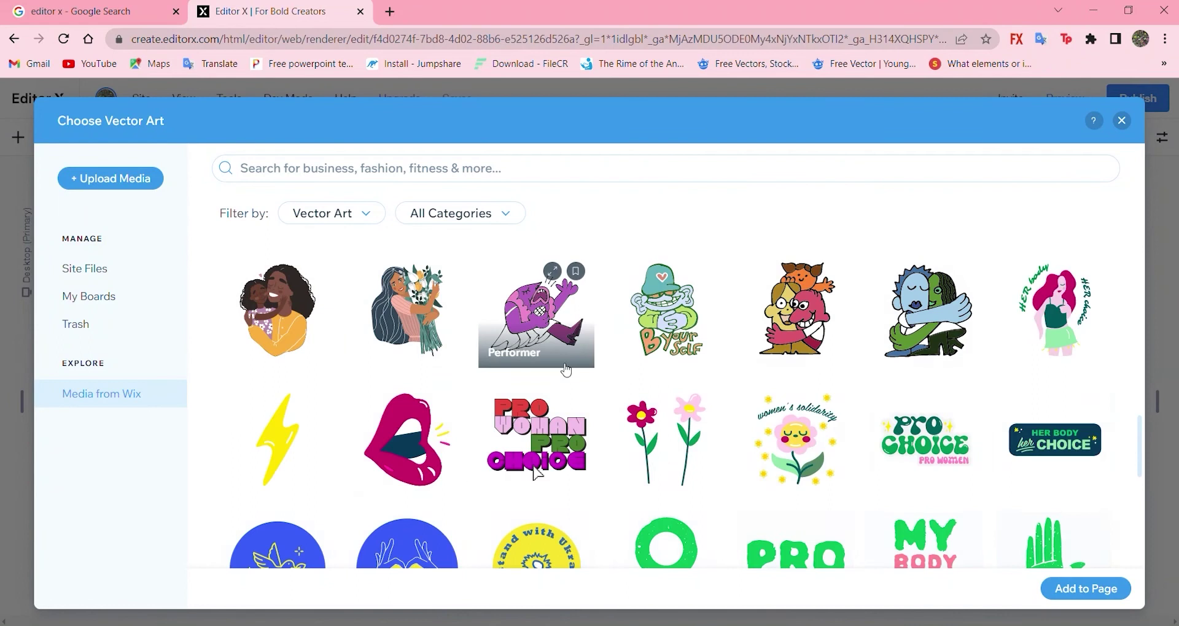
scroll(566, 370, up, 1)
click(279, 483)
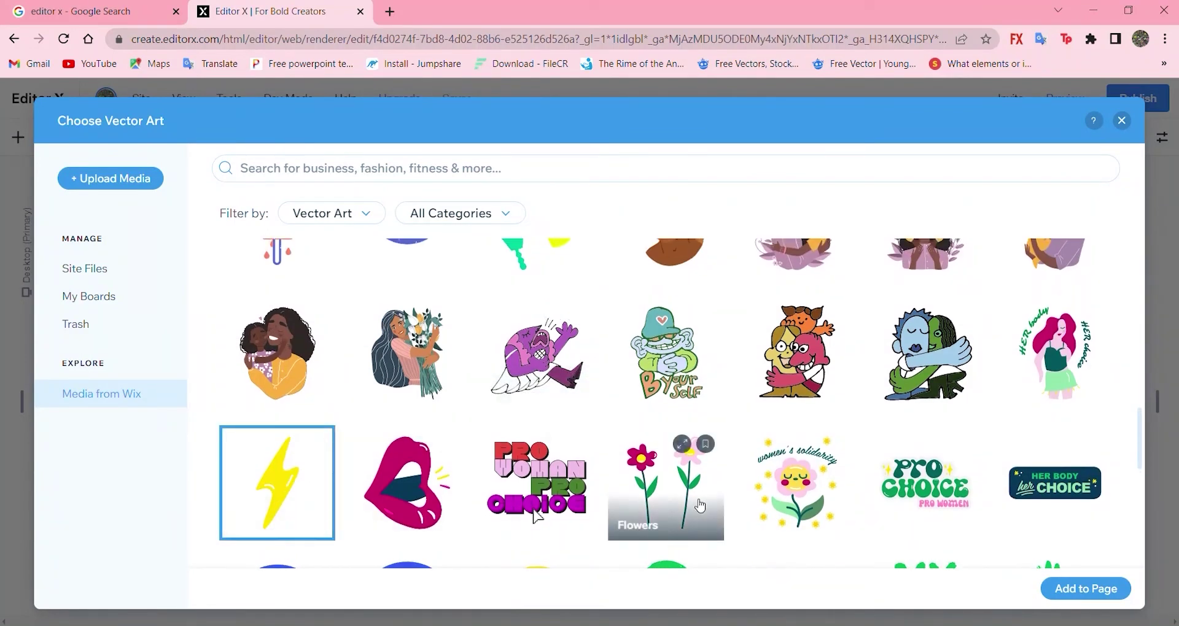
Place the lightning bolt as the header logo and open the Quick Add elements panel
click(1086, 589)
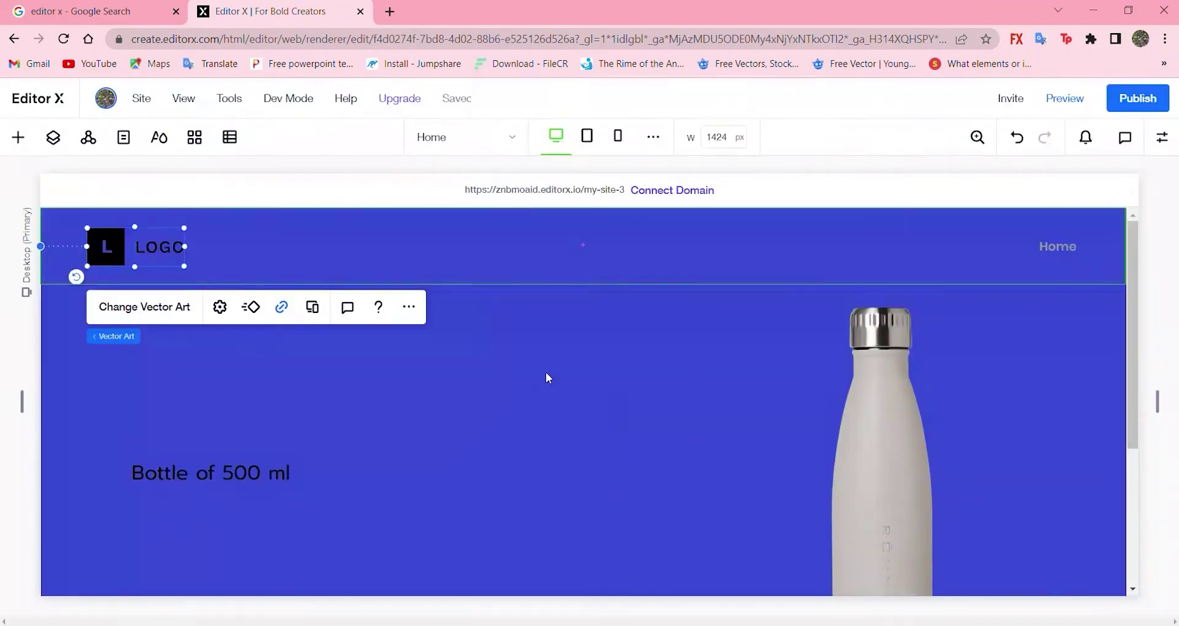
click(246, 245)
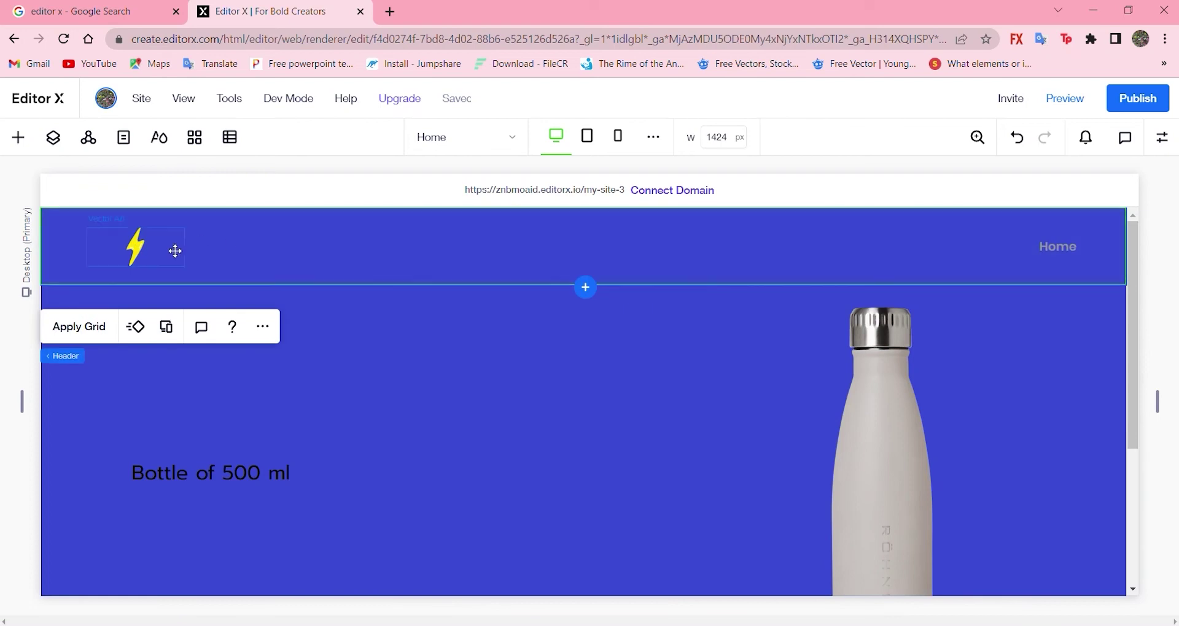
click(19, 137)
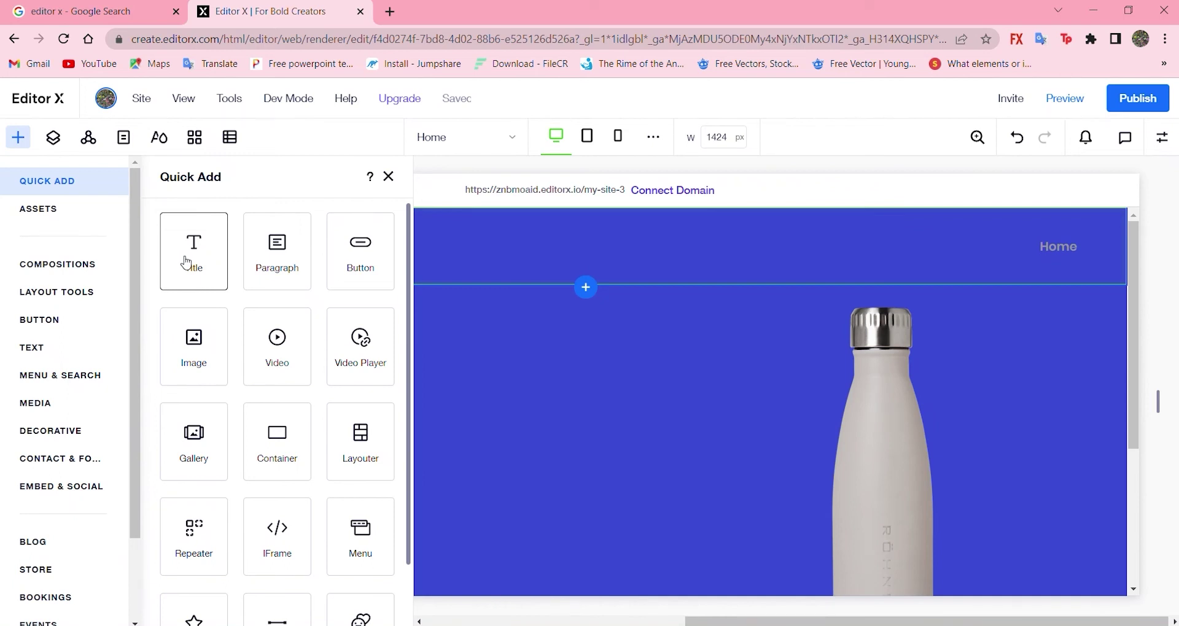
Drag the black Start Now basic button onto the header's right end
scroll(187, 344, down, 1)
scroll(187, 356, up, 1)
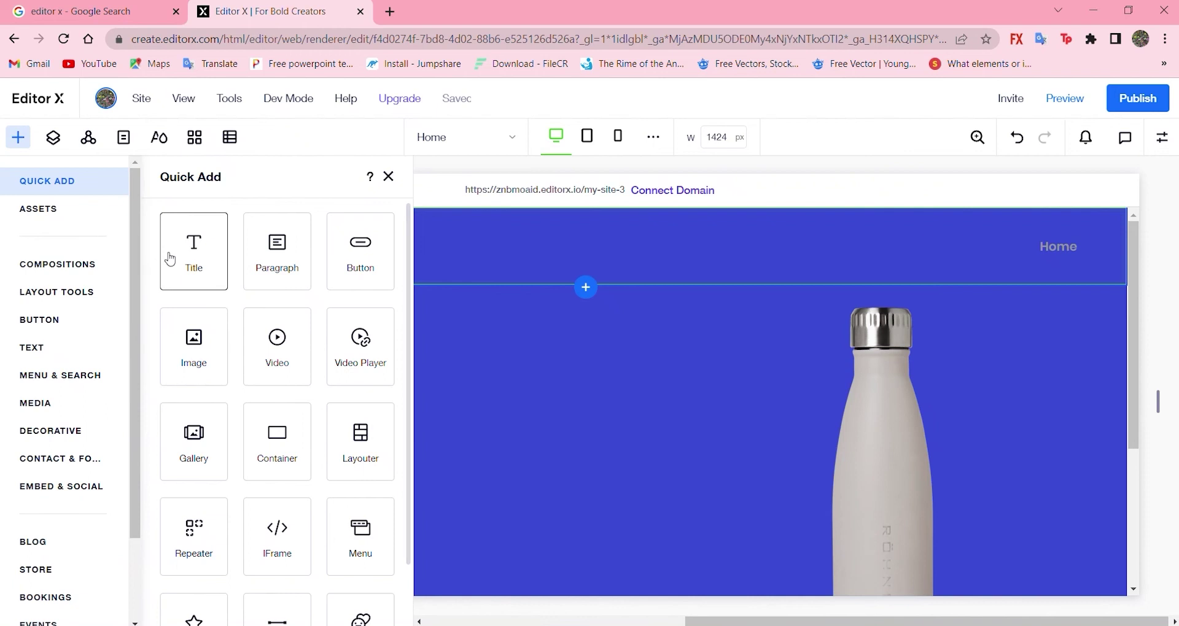
click(56, 319)
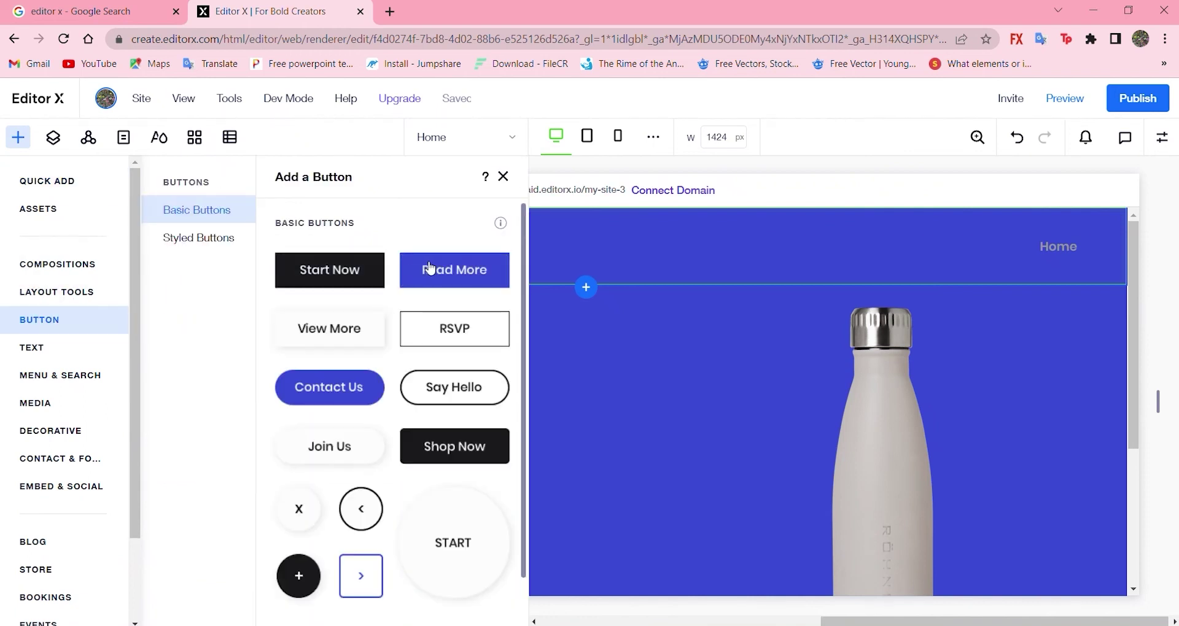
drag(347, 270, 1038, 252)
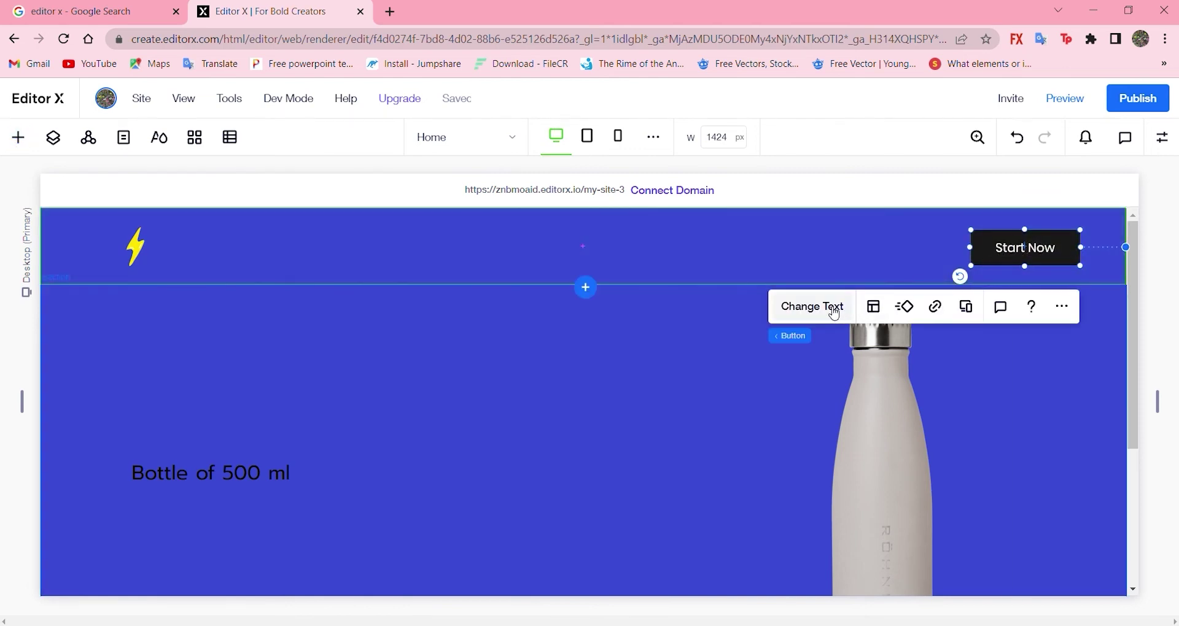
Relabel the header button from 'Start Now' to 'Buy Now' and reselect it
click(834, 315)
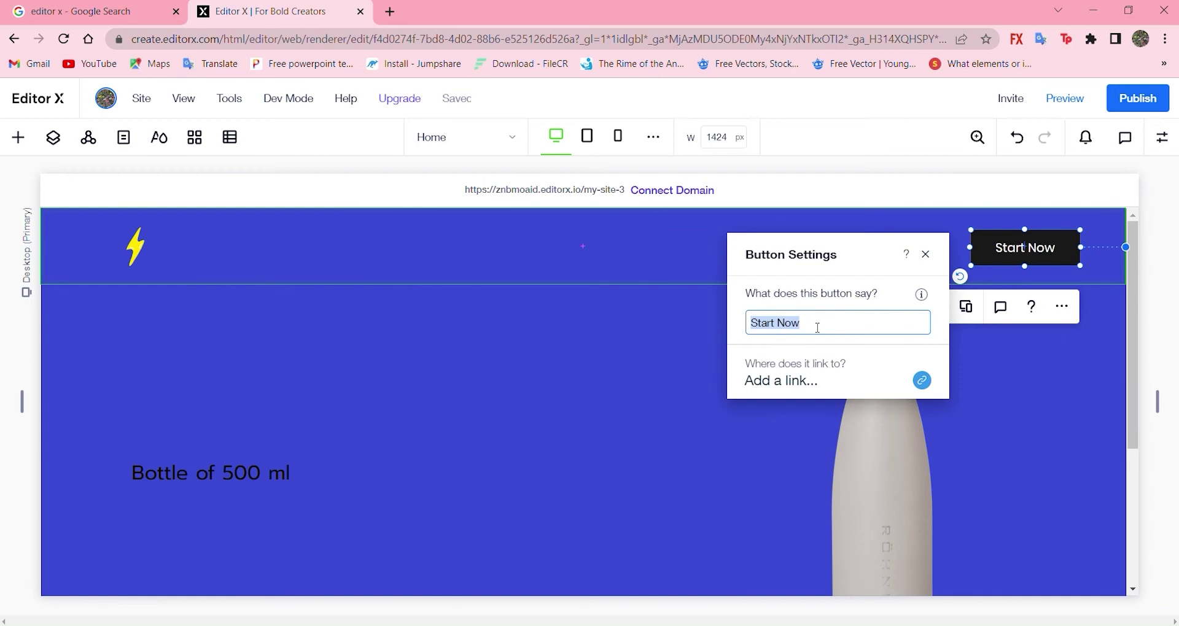
text(Buy)
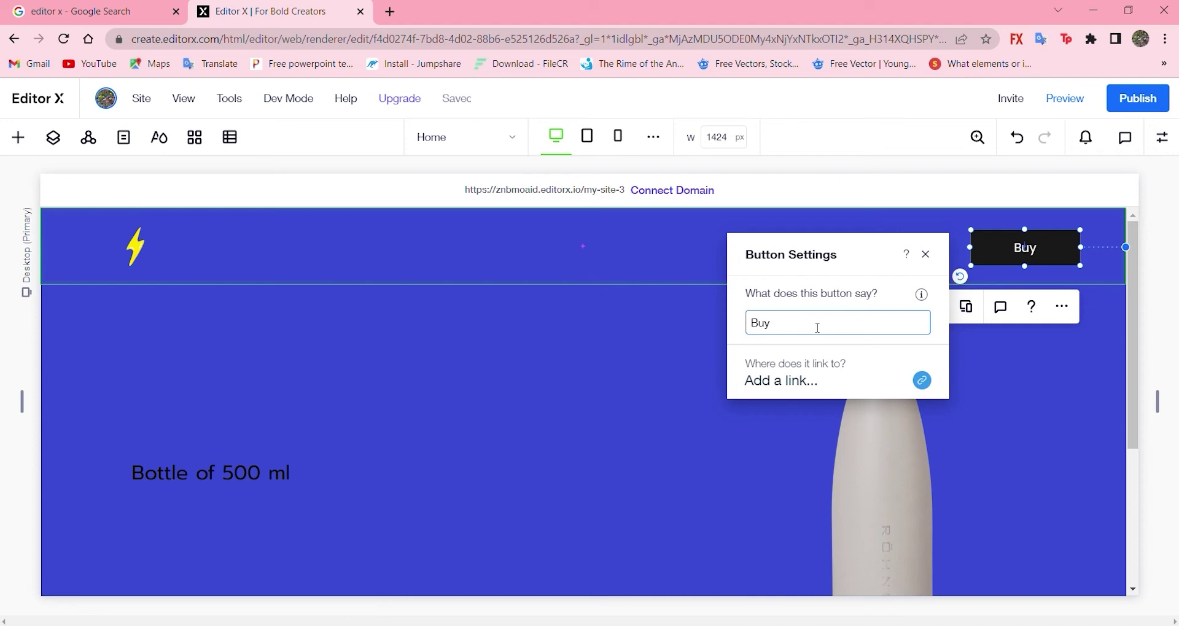
text( Now)
click(1015, 366)
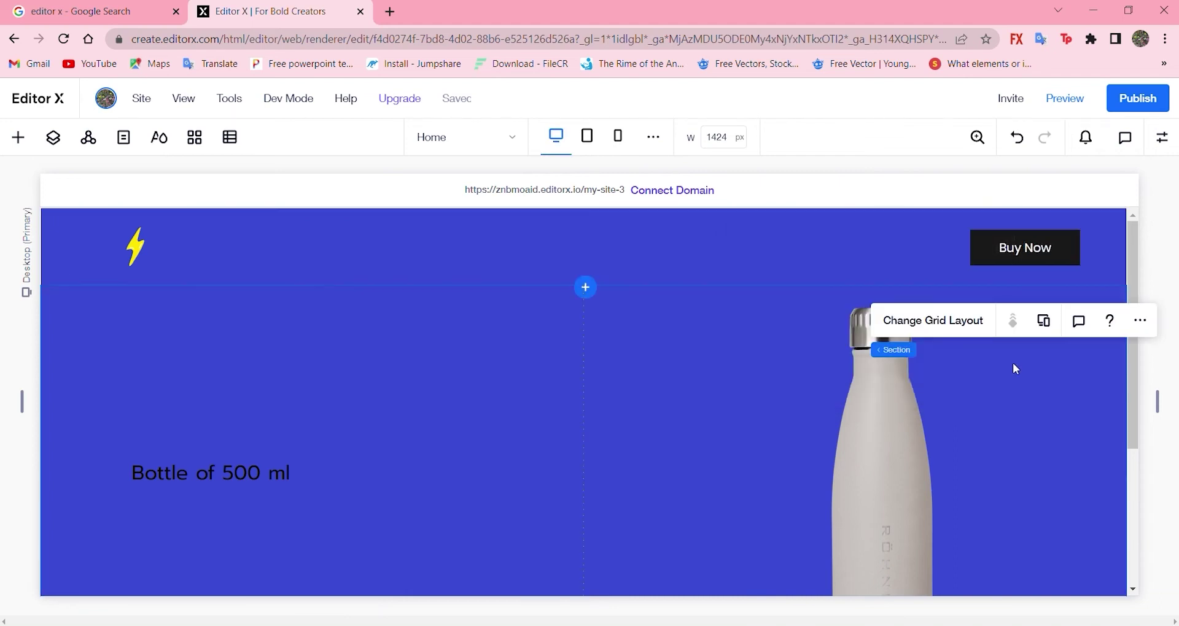
click(980, 238)
click(991, 248)
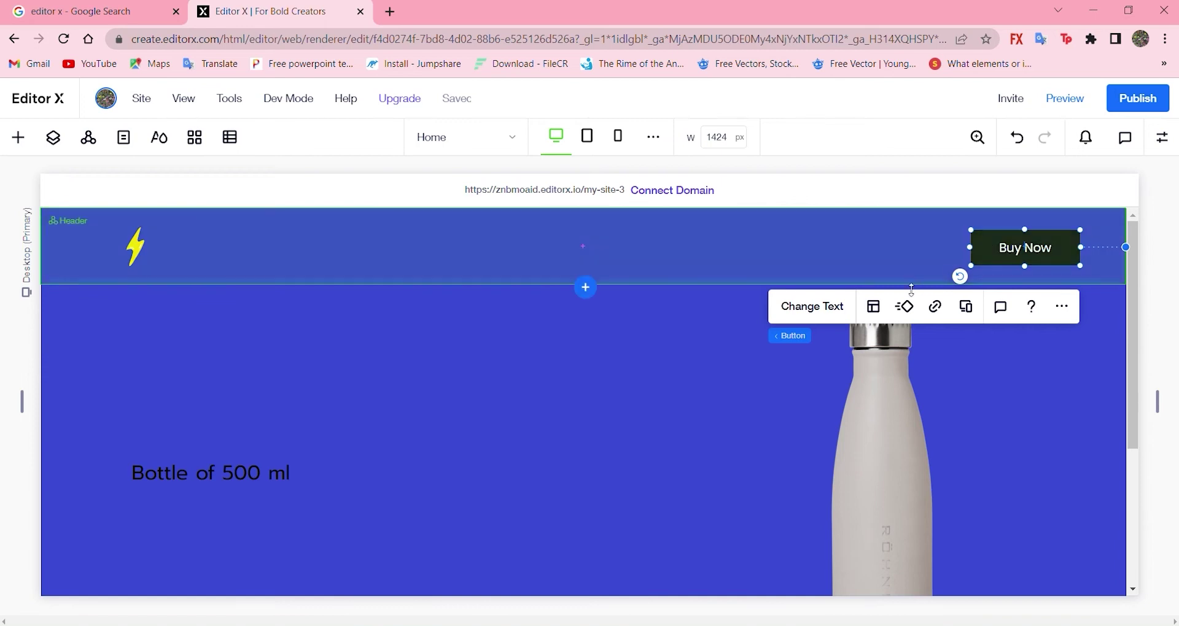
In Manage Menu, keep New Menu and add a submenu title named Home
click(712, 247)
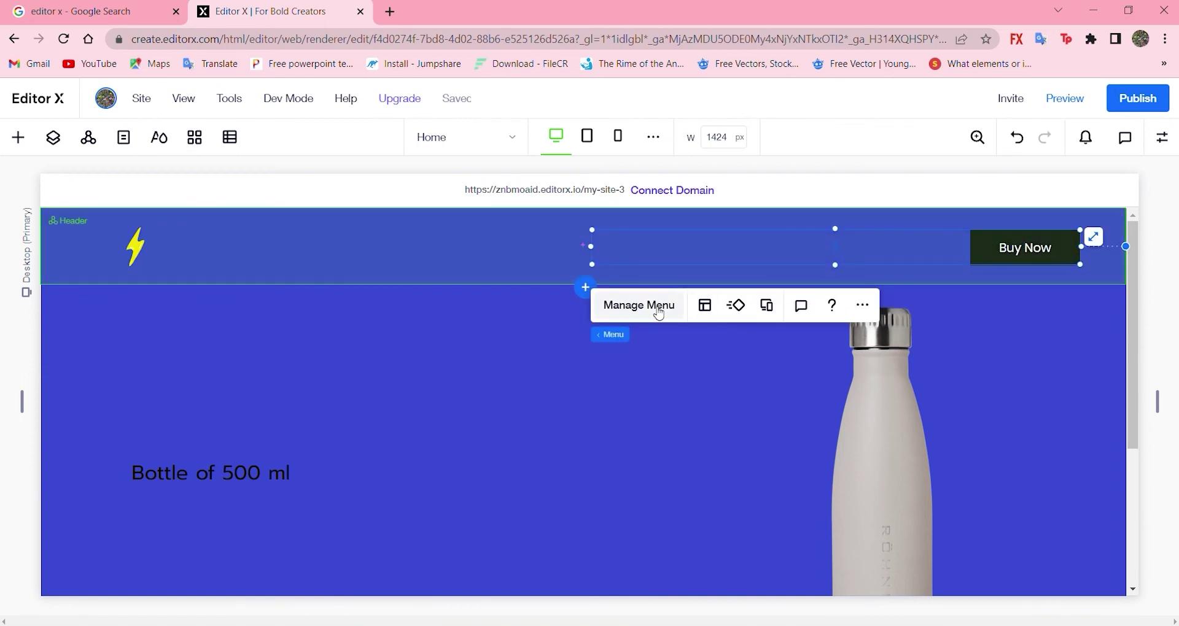
click(639, 305)
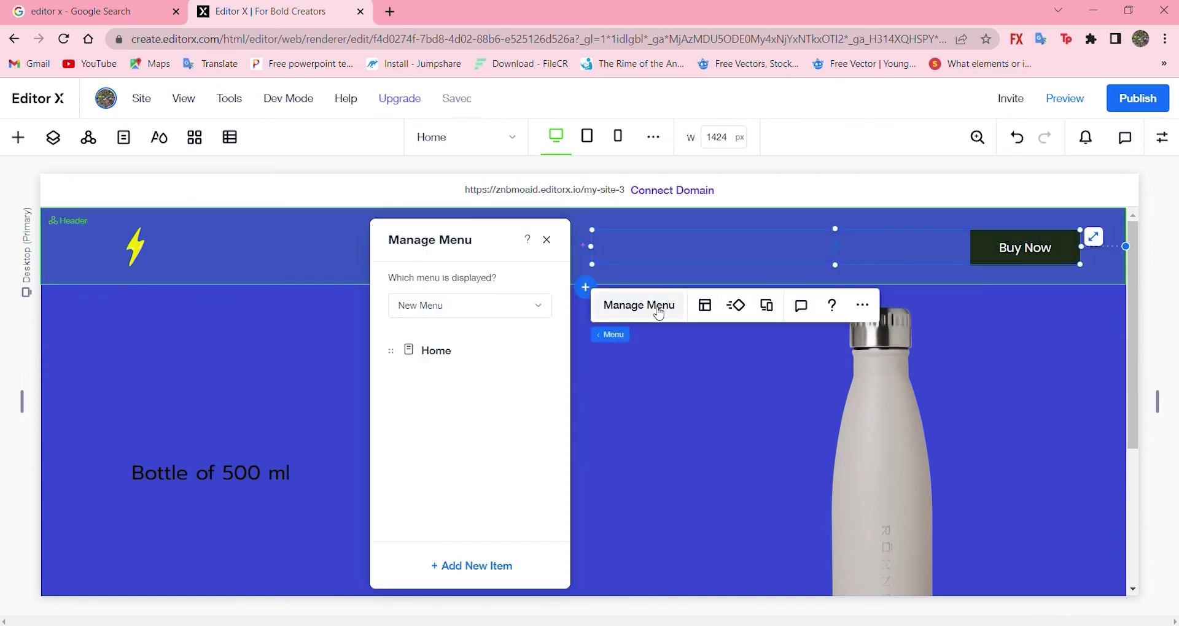
click(512, 317)
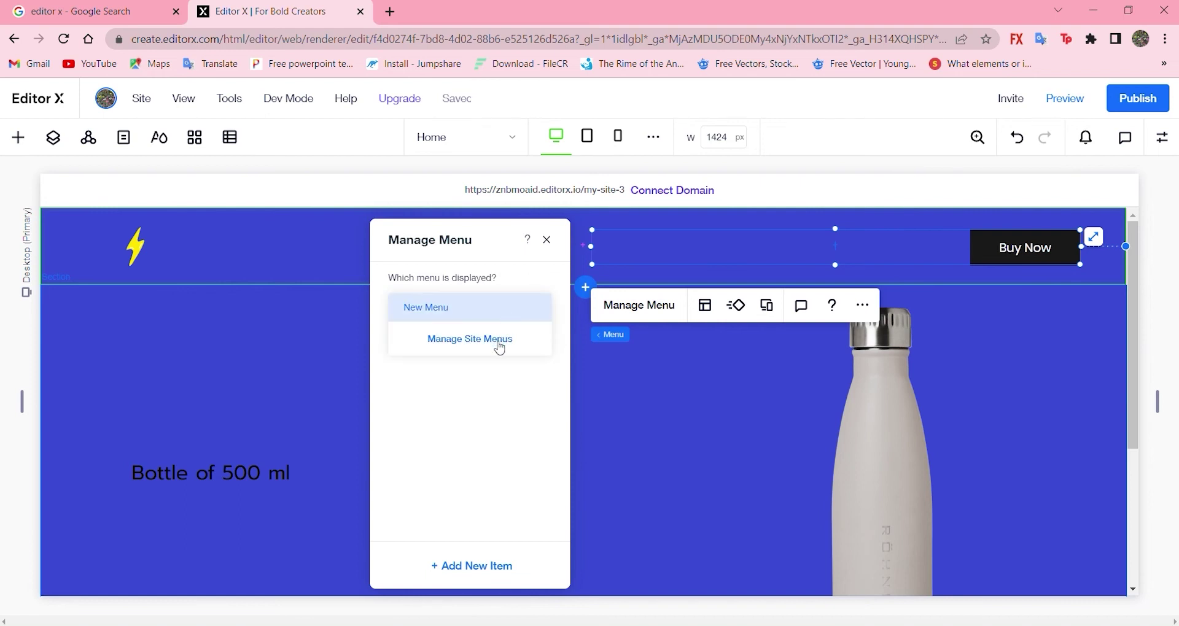
click(490, 384)
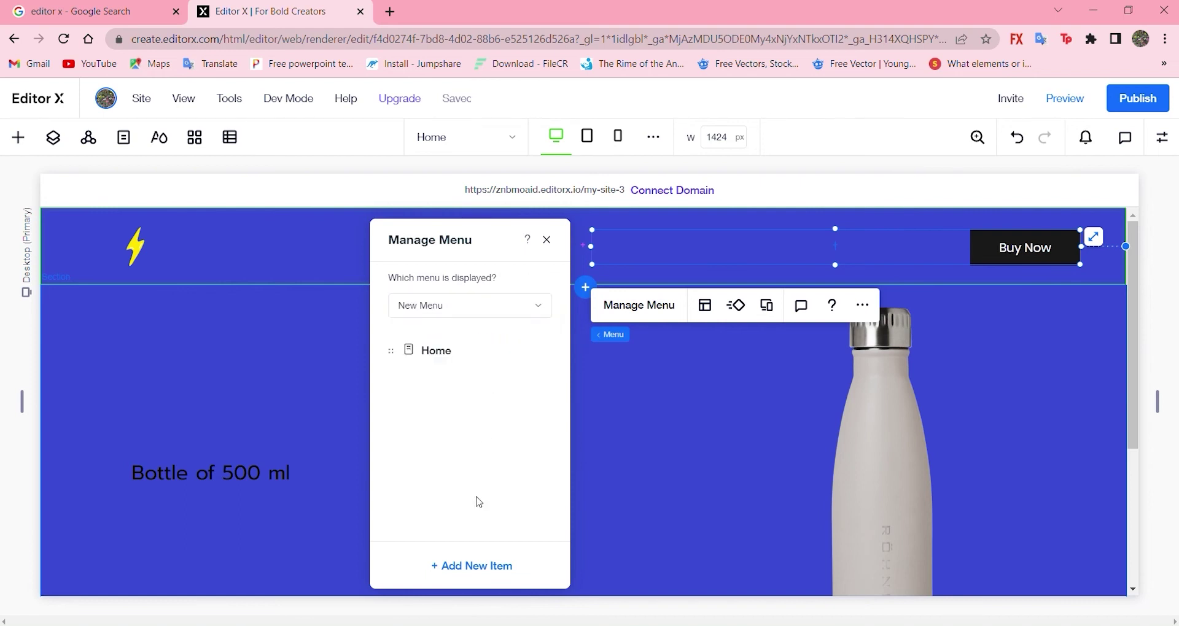
click(481, 573)
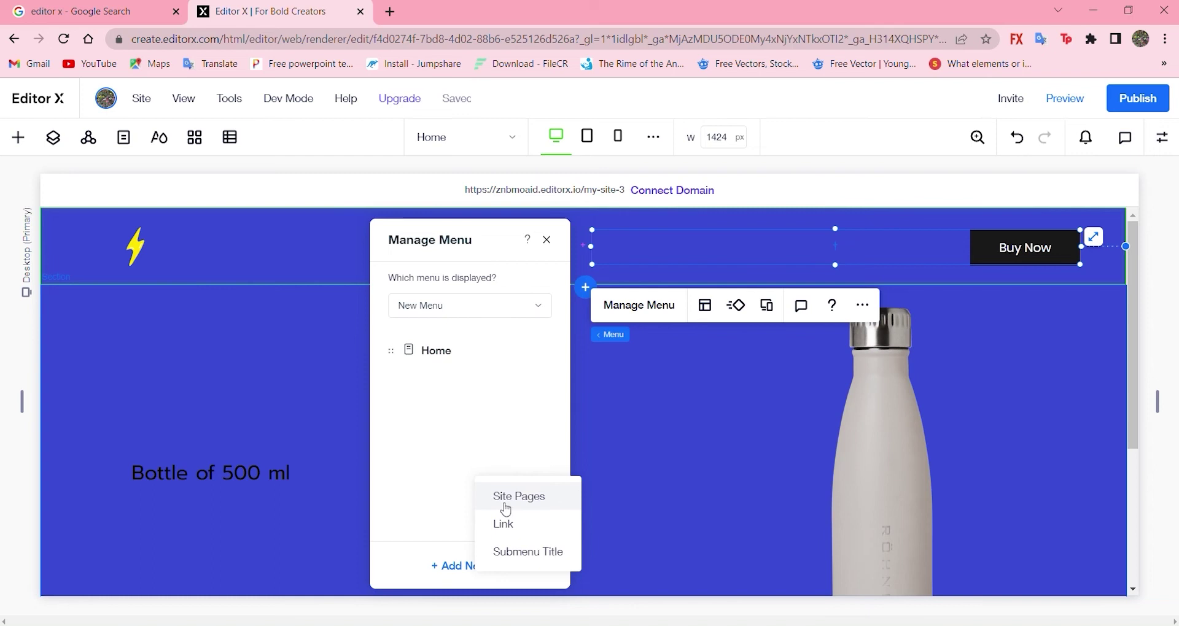
click(510, 554)
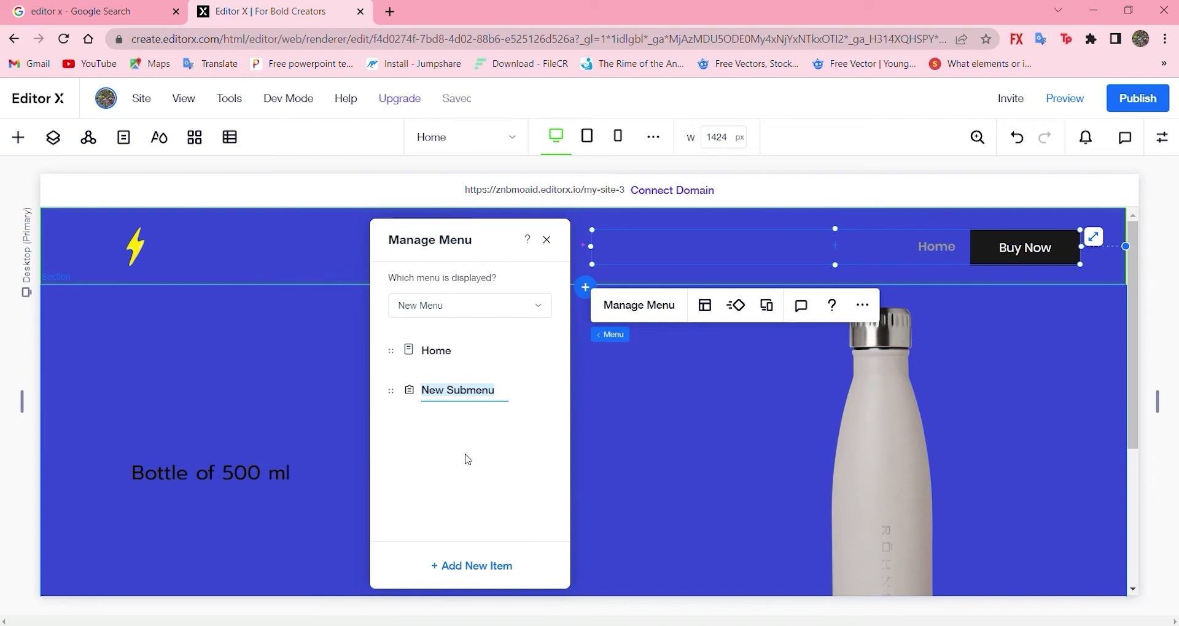
text(Home)
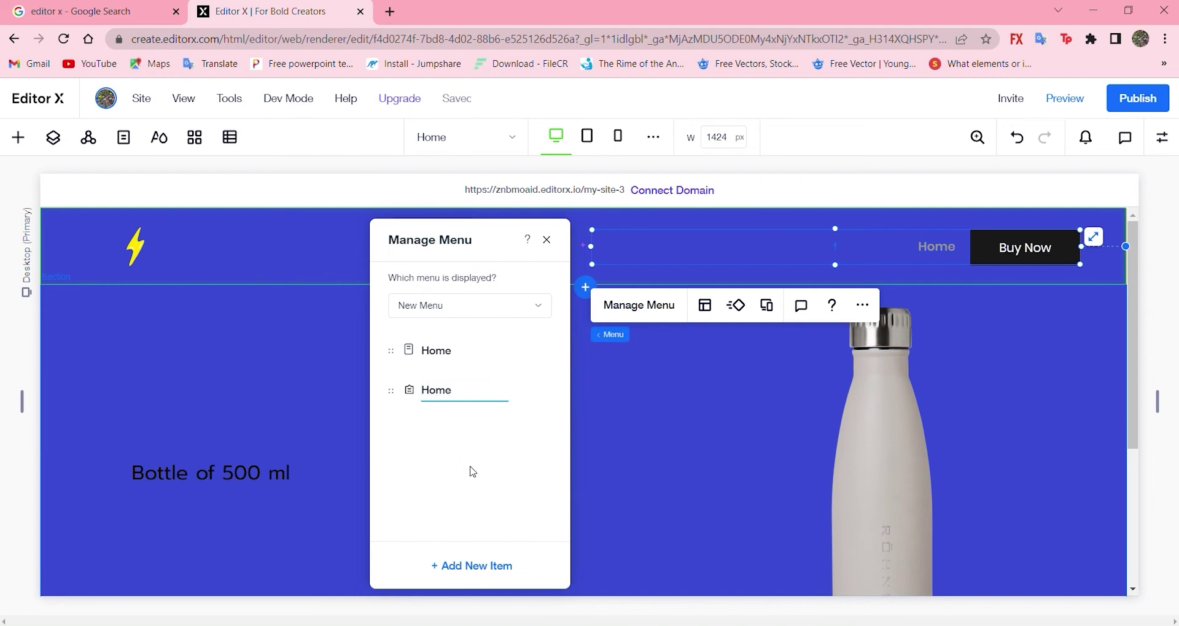
key(Return)
Add an Information submenu title and shift the menu left beside Buy Now
click(481, 572)
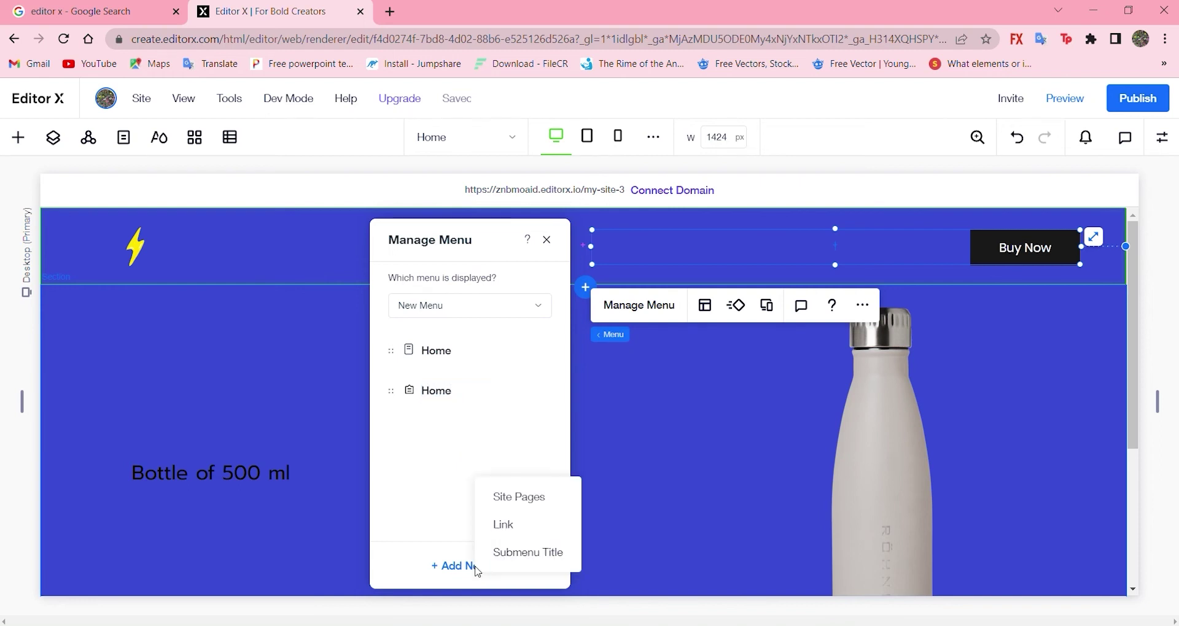
click(548, 554)
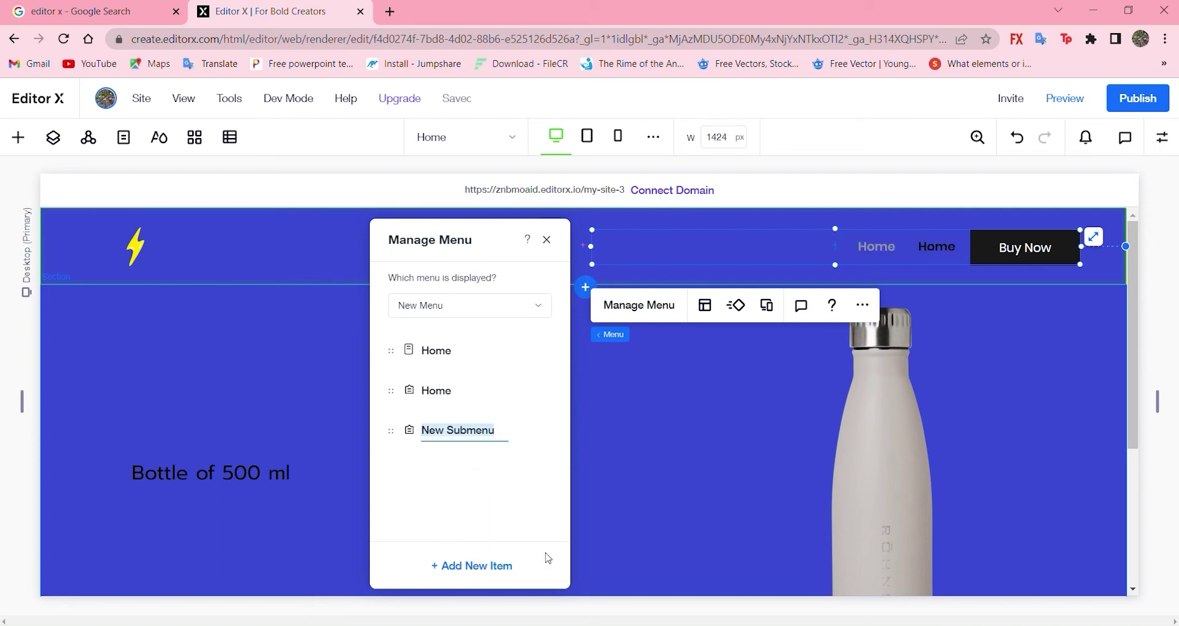
key(BackSpace)
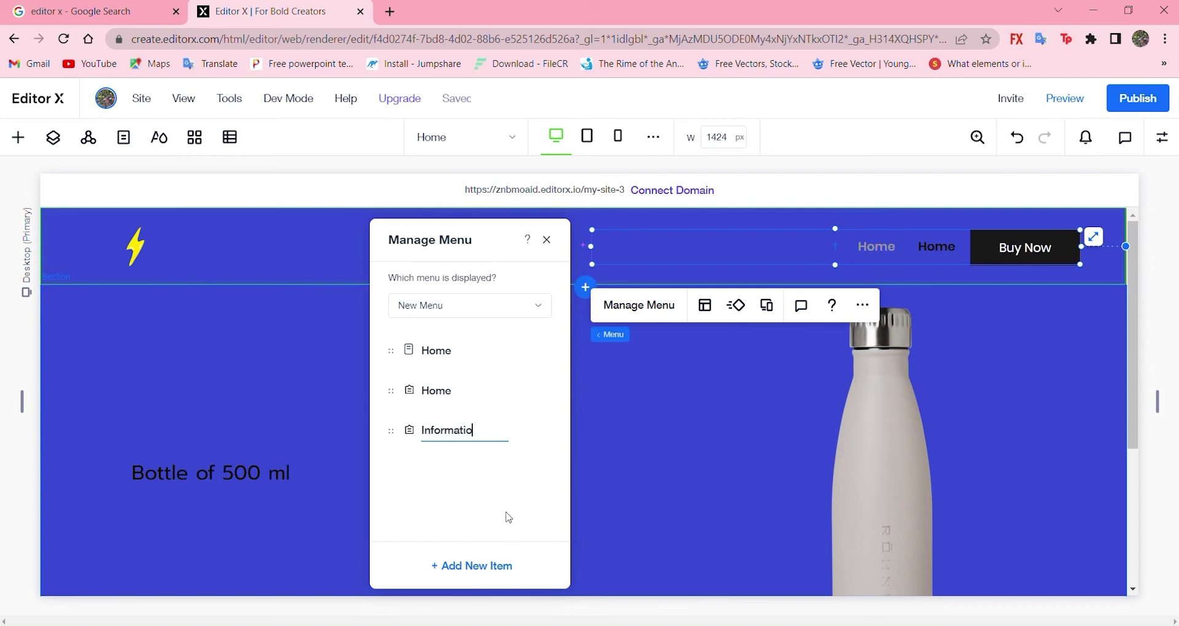
key(Return)
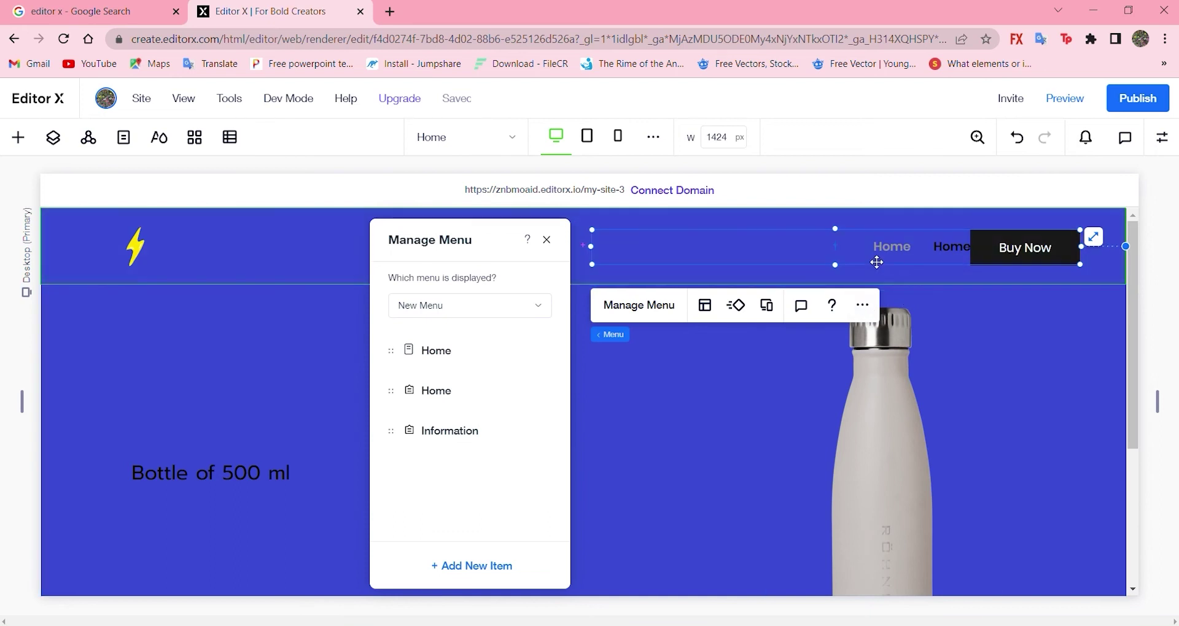
drag(871, 253, 756, 256)
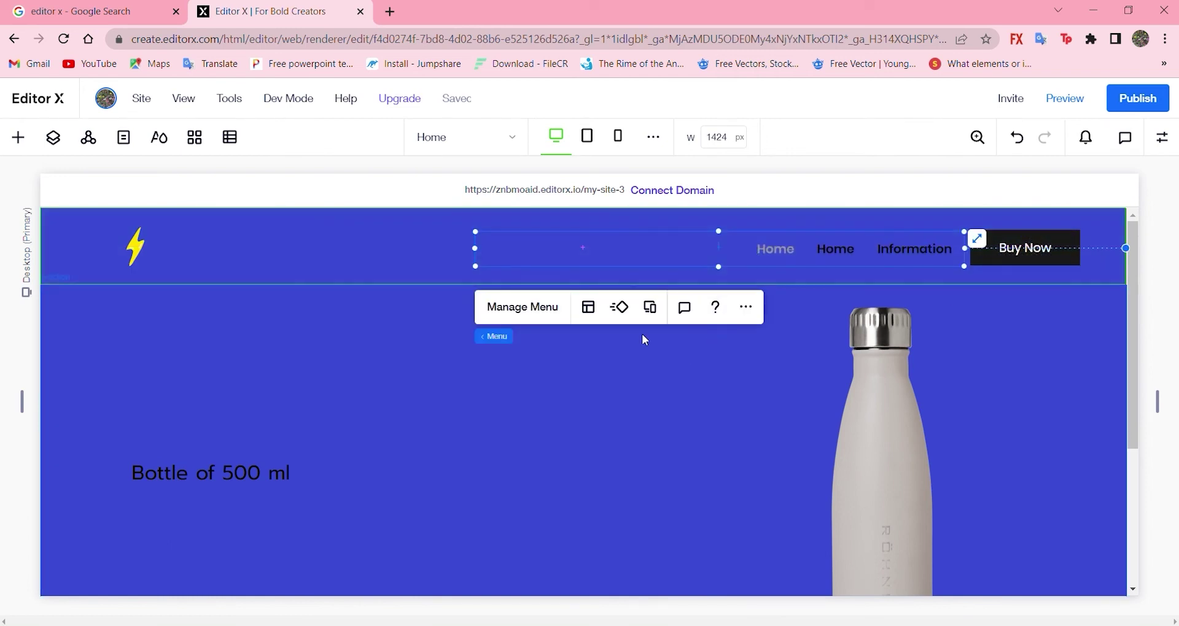
Remove the second Home item from the menu, then select the bottle section
click(525, 307)
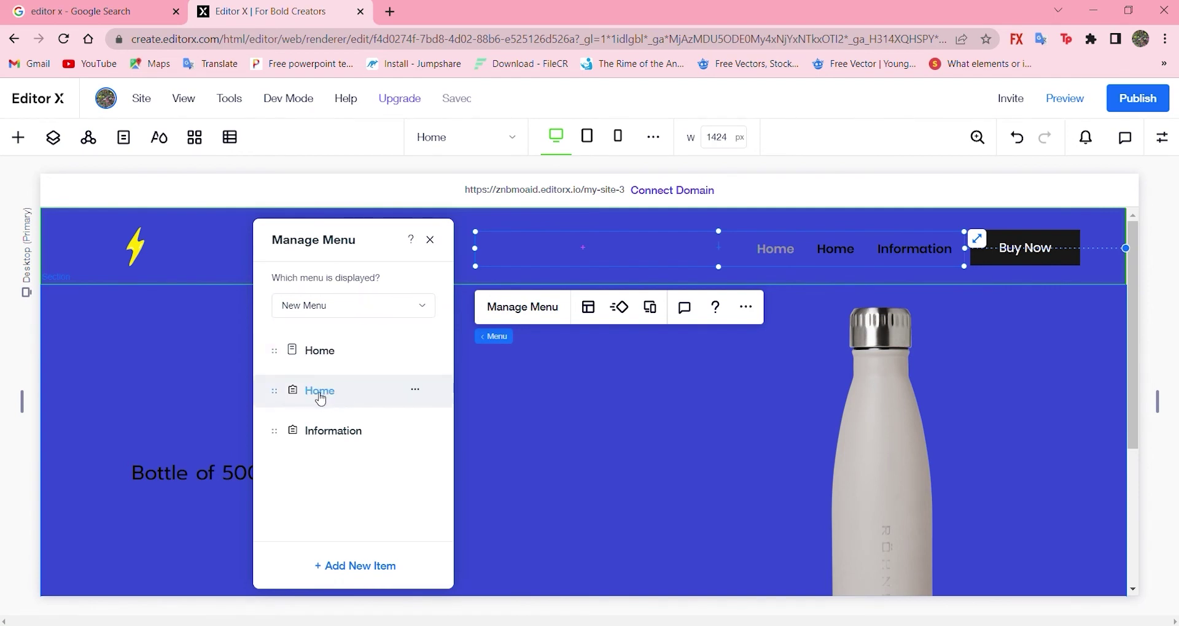
click(417, 392)
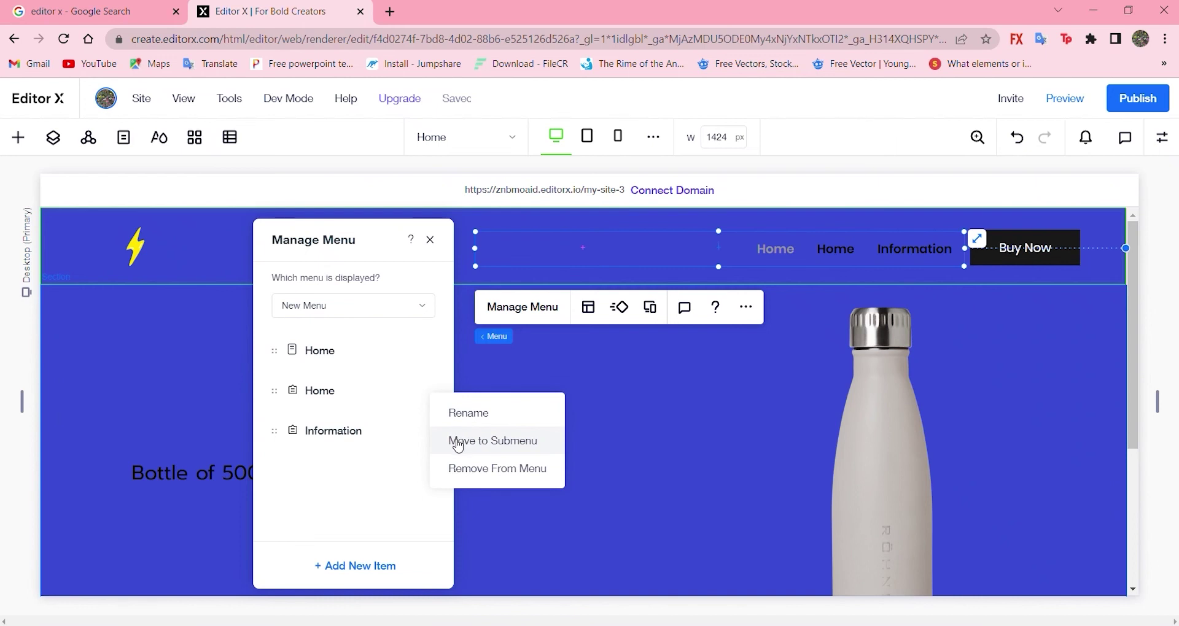
click(456, 468)
click(691, 382)
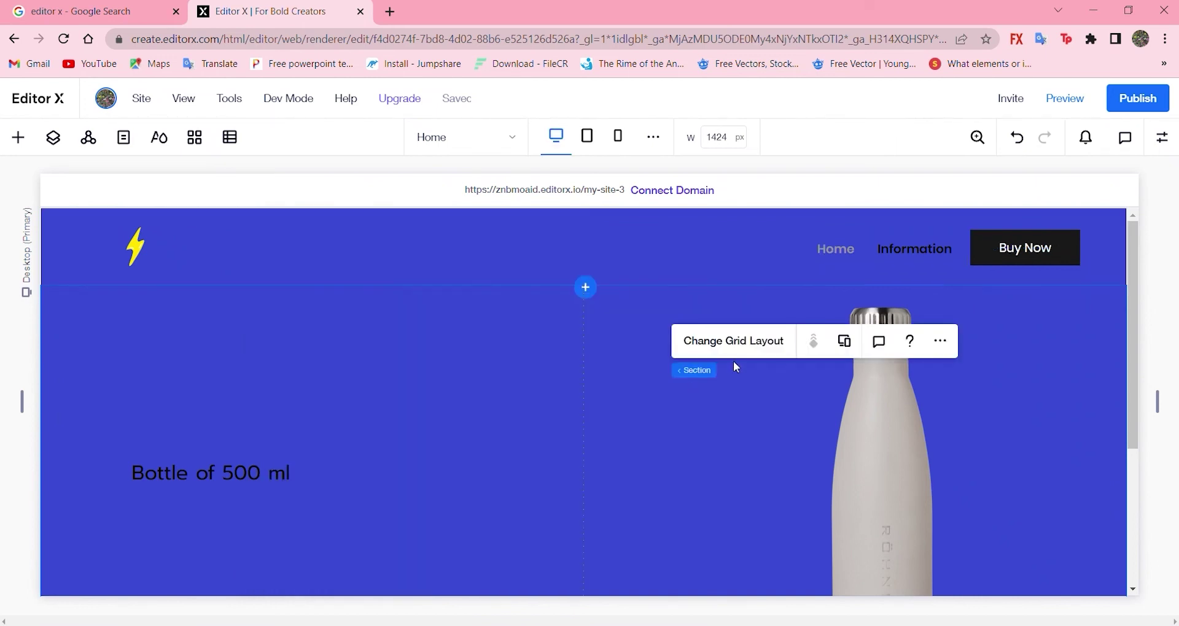
click(1040, 324)
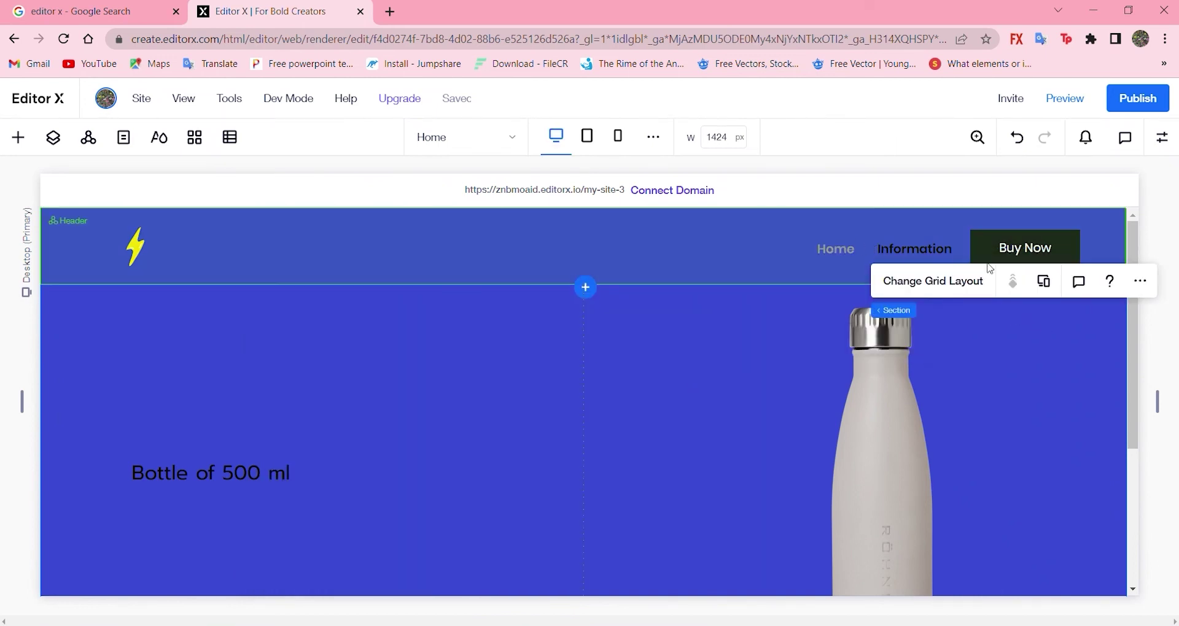
click(635, 433)
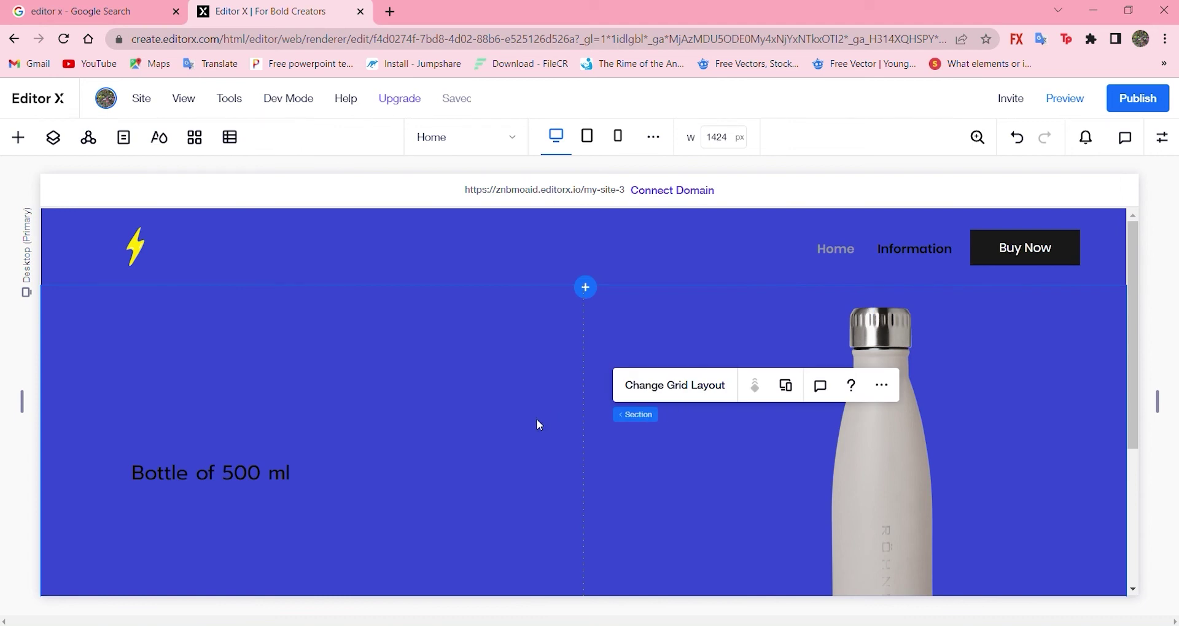
scroll(537, 424, down, 3)
scroll(533, 424, up, 4)
Give the header menu a Float in animation from the right, 1.2 s, no delay
click(840, 253)
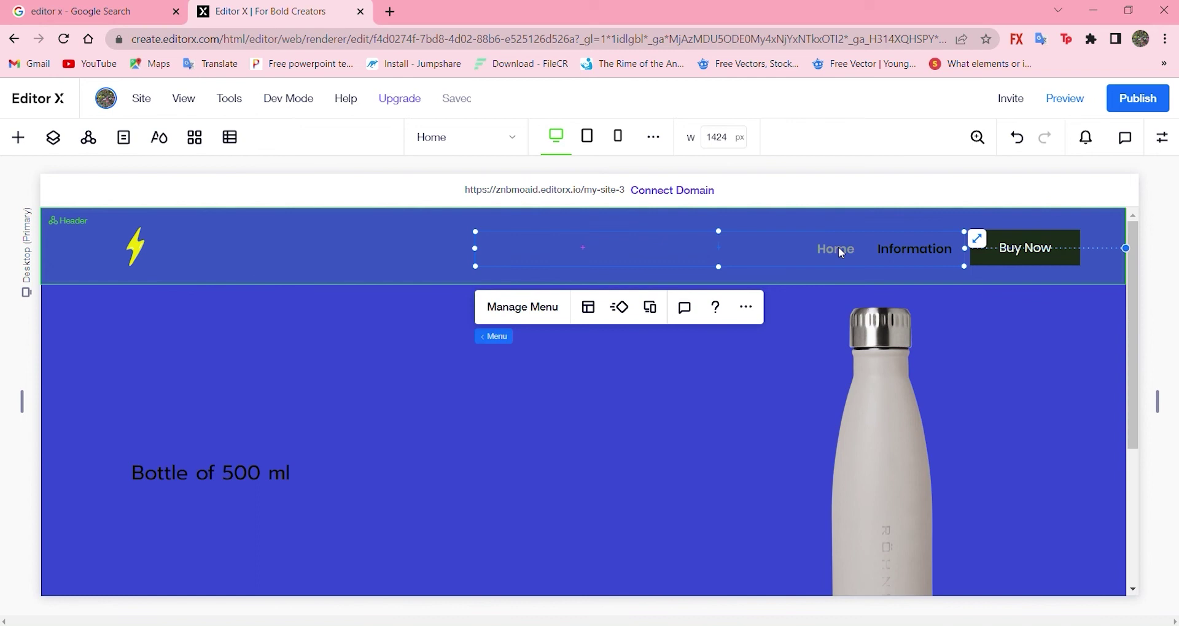
click(630, 317)
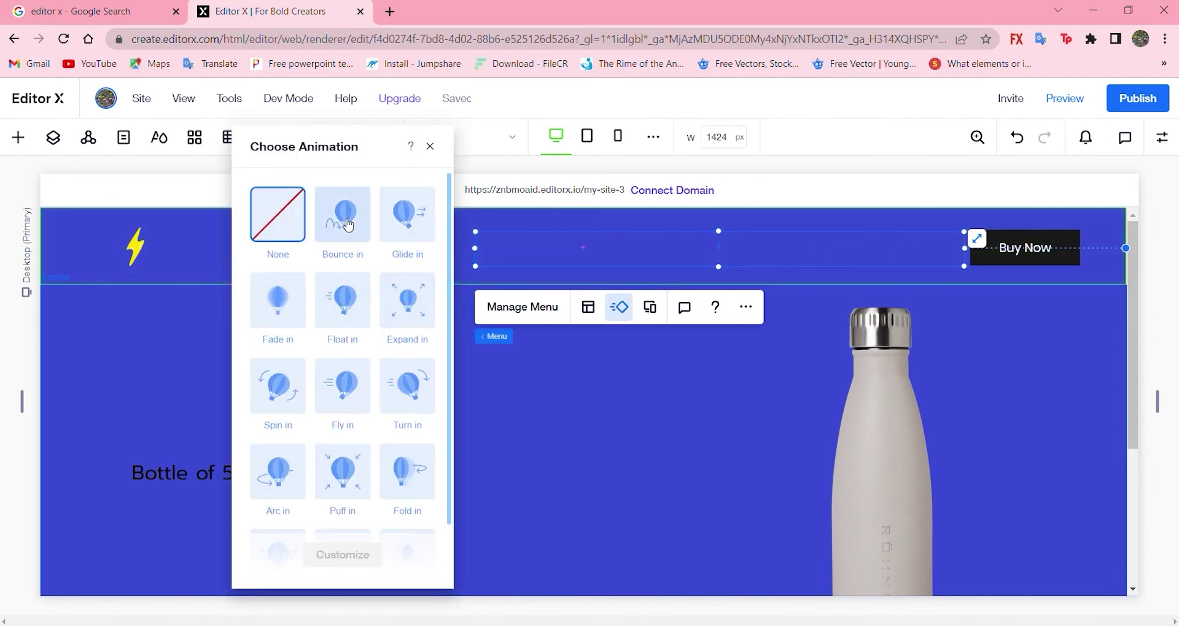
click(347, 326)
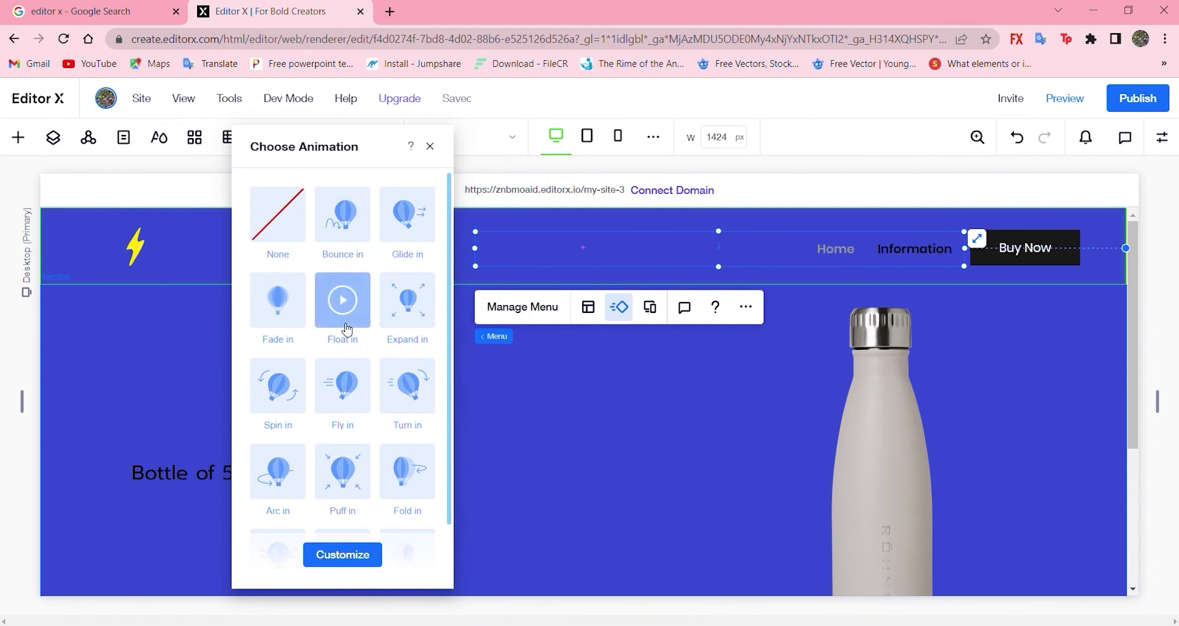
click(355, 560)
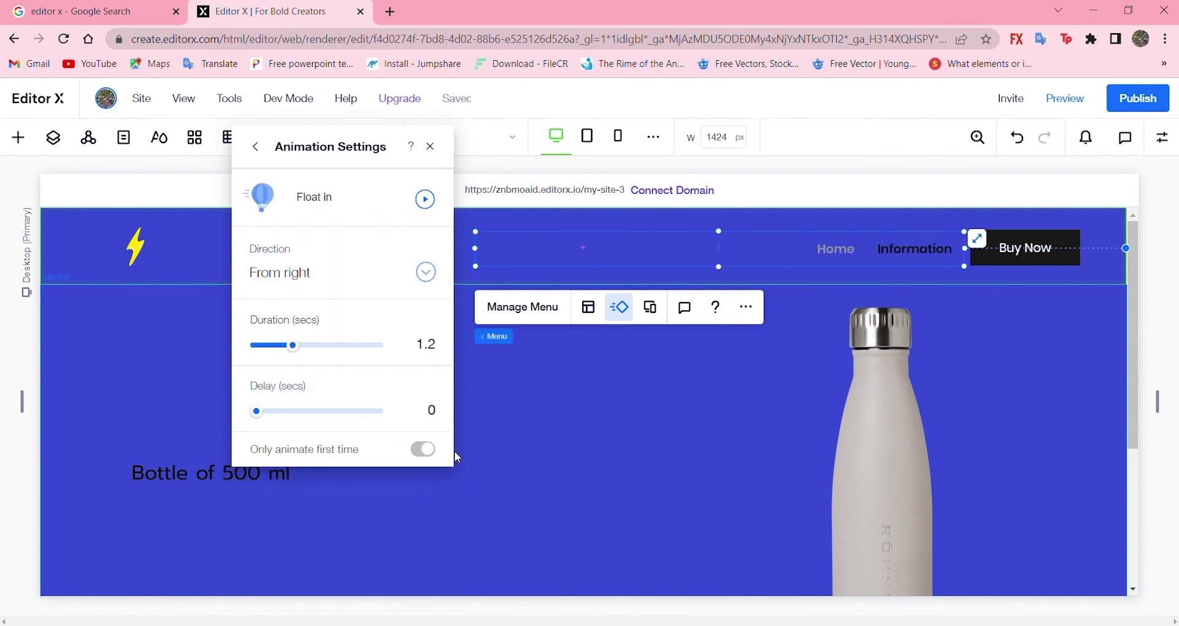
click(487, 451)
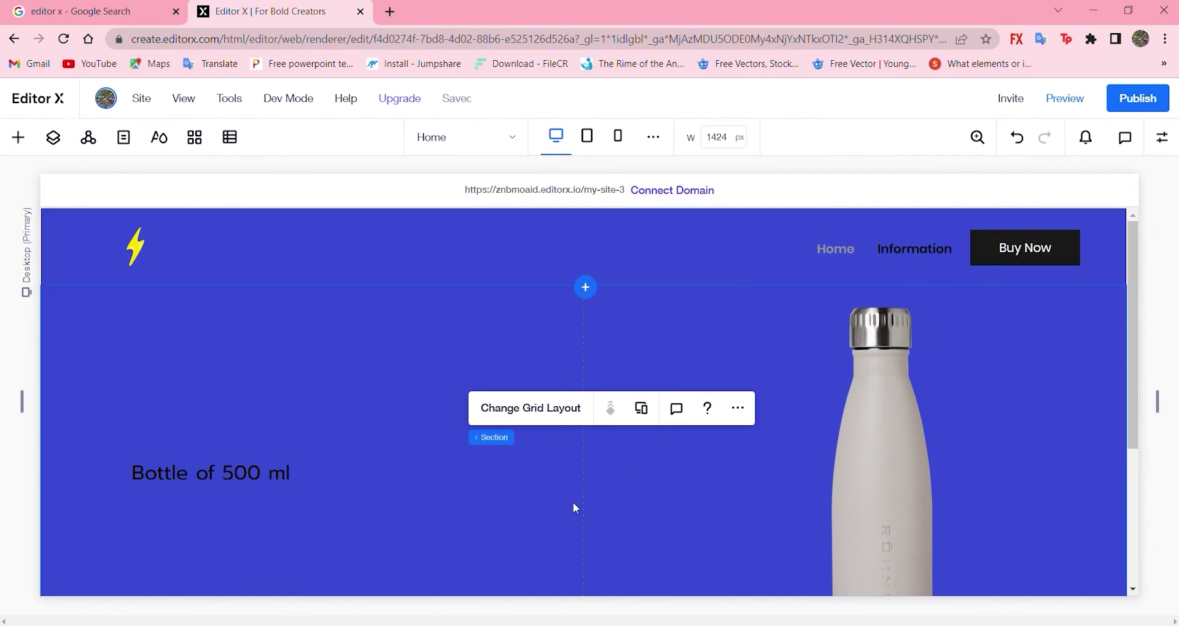
Insert a new section above the footer and apply the 2x2 grid layout to it
scroll(575, 509, down, 4)
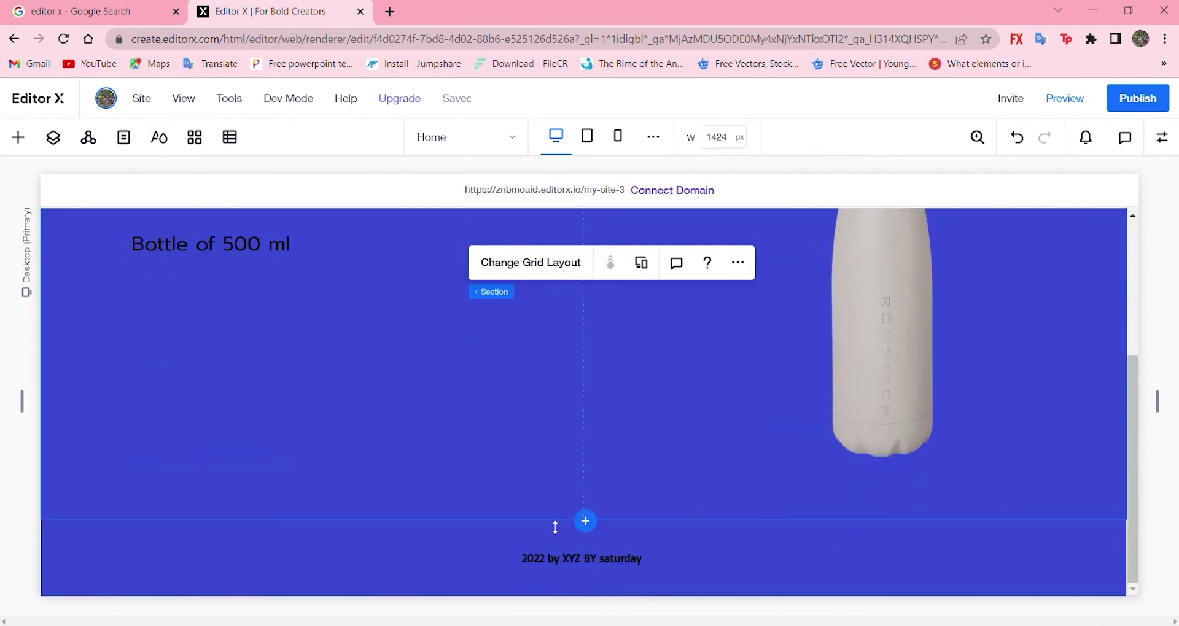
click(587, 522)
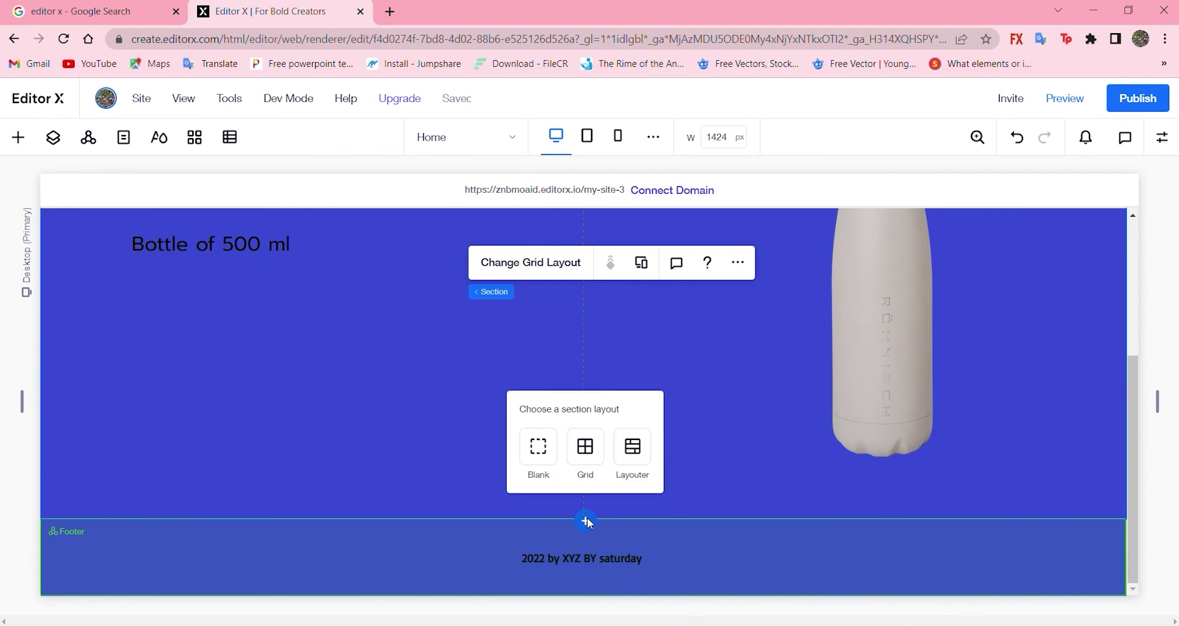
click(587, 455)
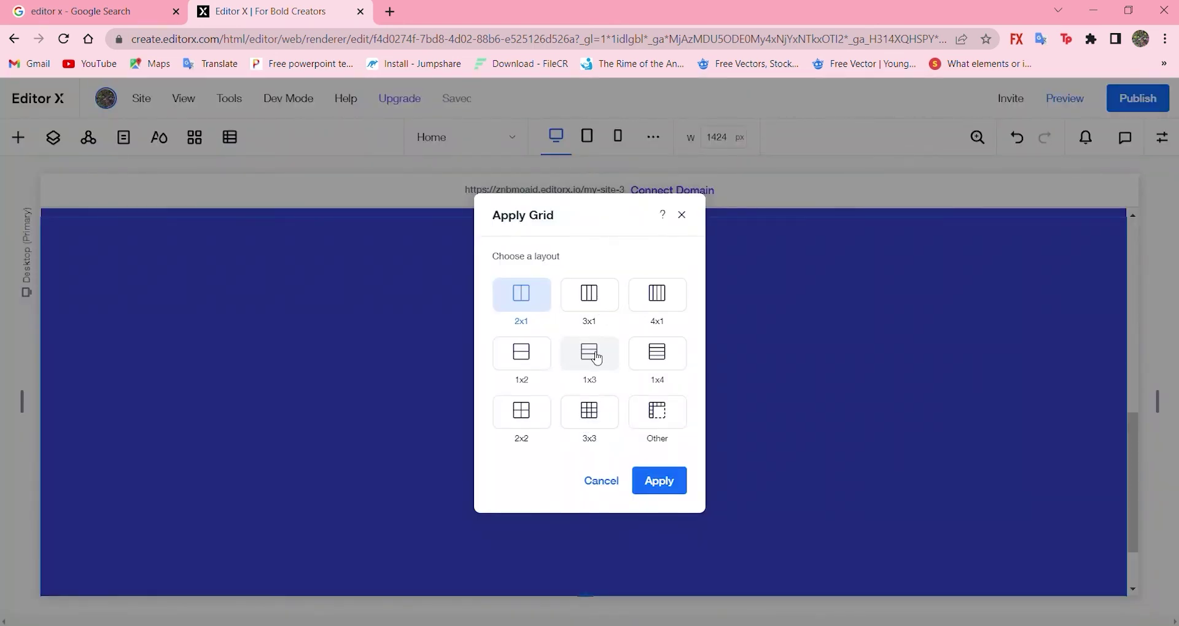
click(529, 417)
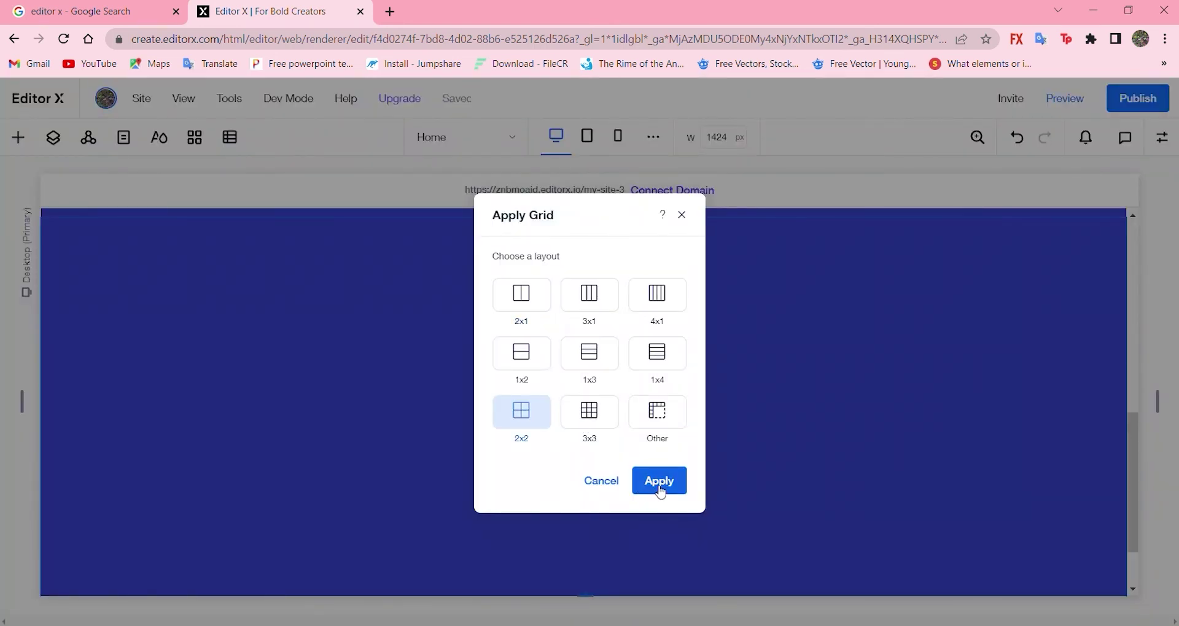
click(660, 483)
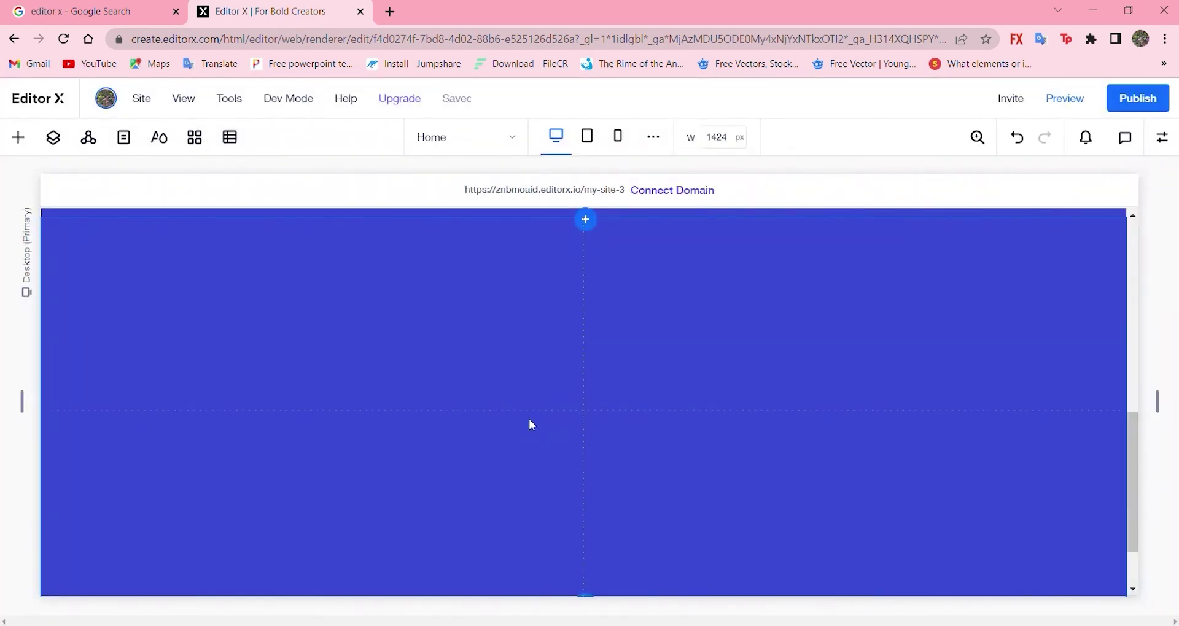
scroll(532, 417, up, 3)
scroll(532, 411, down, 5)
scroll(532, 412, up, 5)
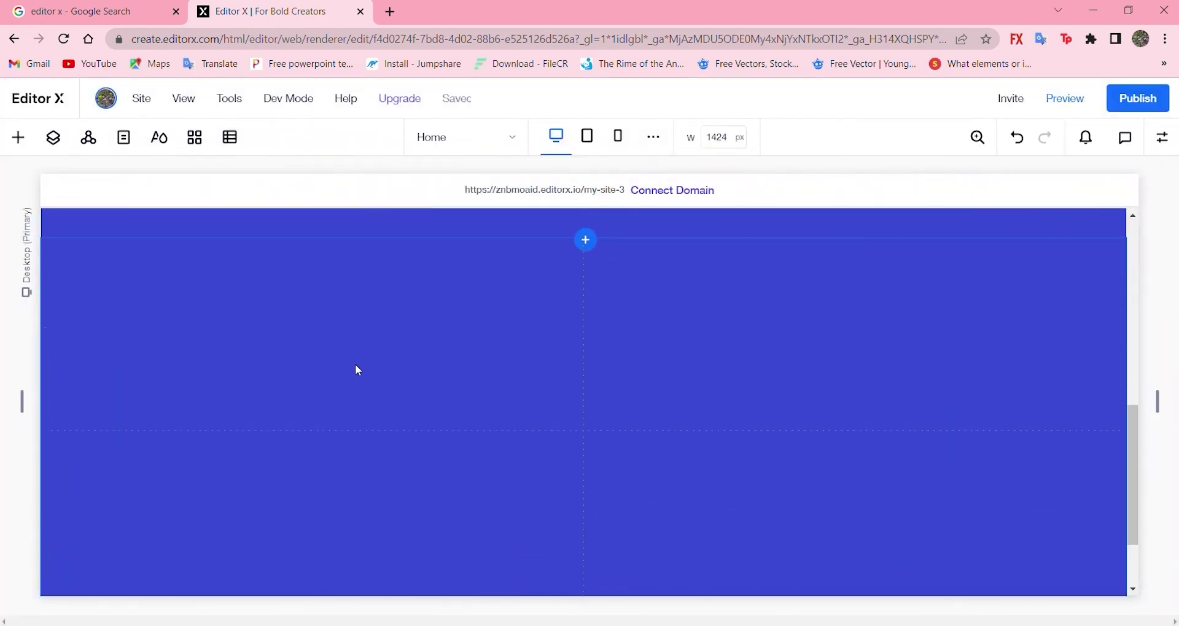
scroll(443, 382, down, 2)
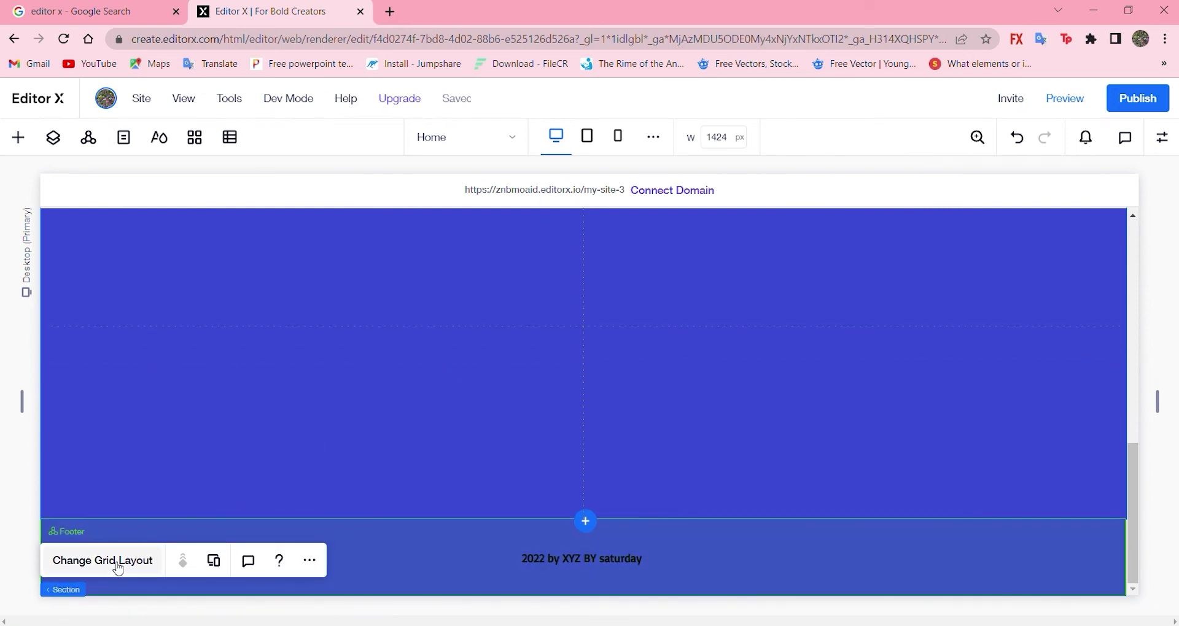
Move the bottle image into the grid, shrink it, and place it in the top-right cell
click(56, 591)
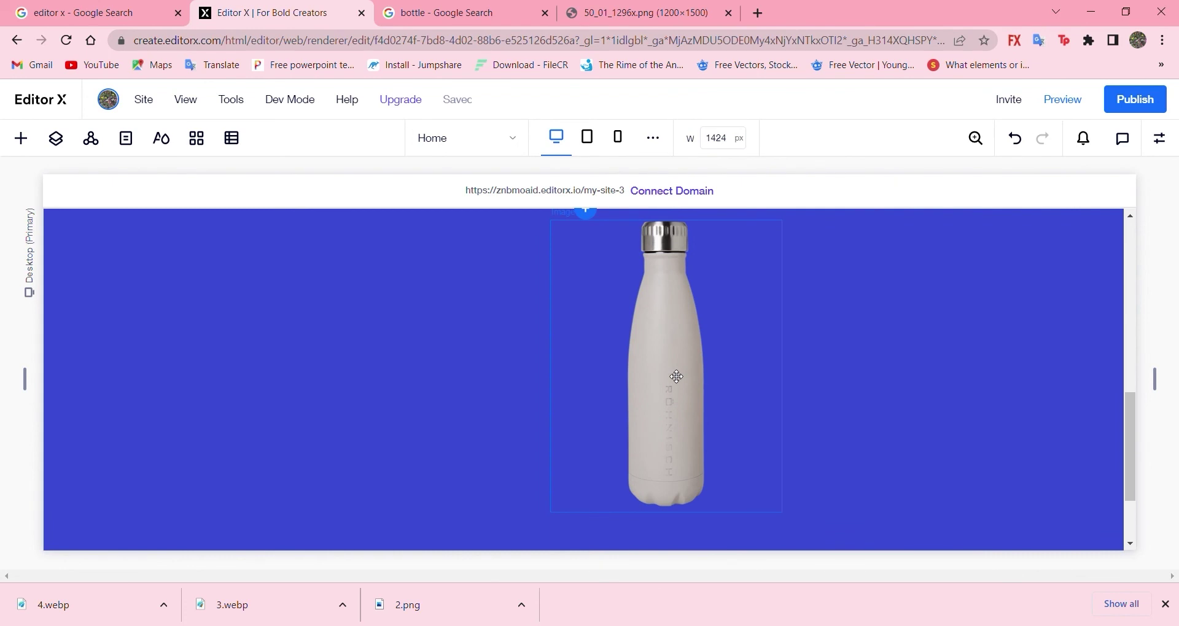
drag(677, 376, 959, 376)
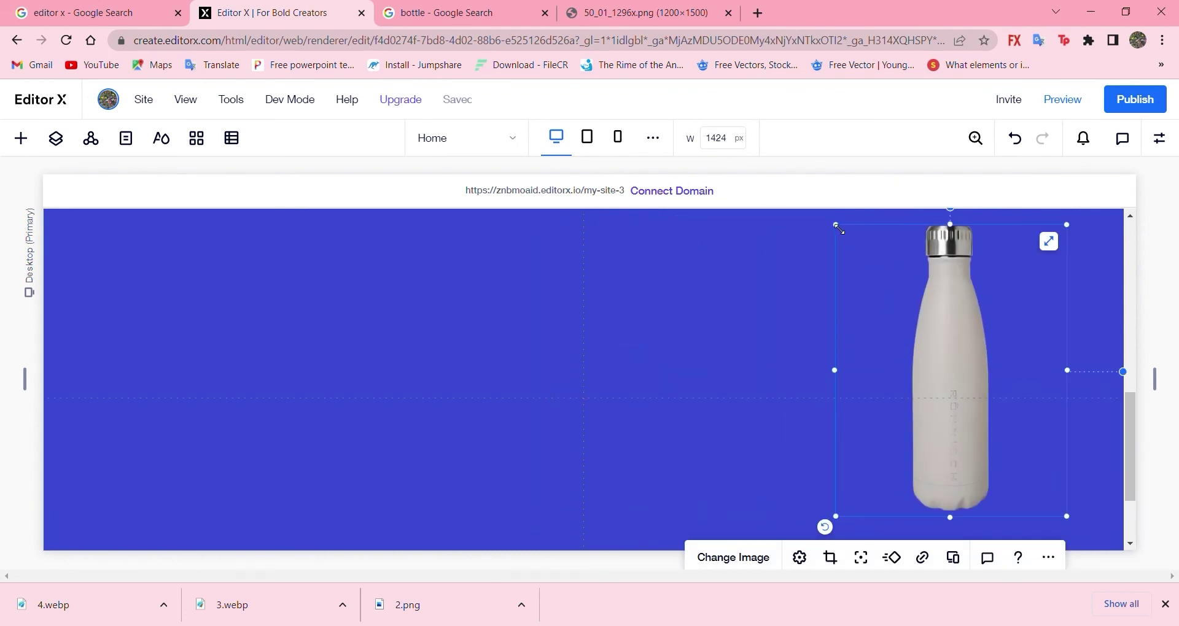
drag(838, 228, 930, 344)
drag(1008, 411, 885, 286)
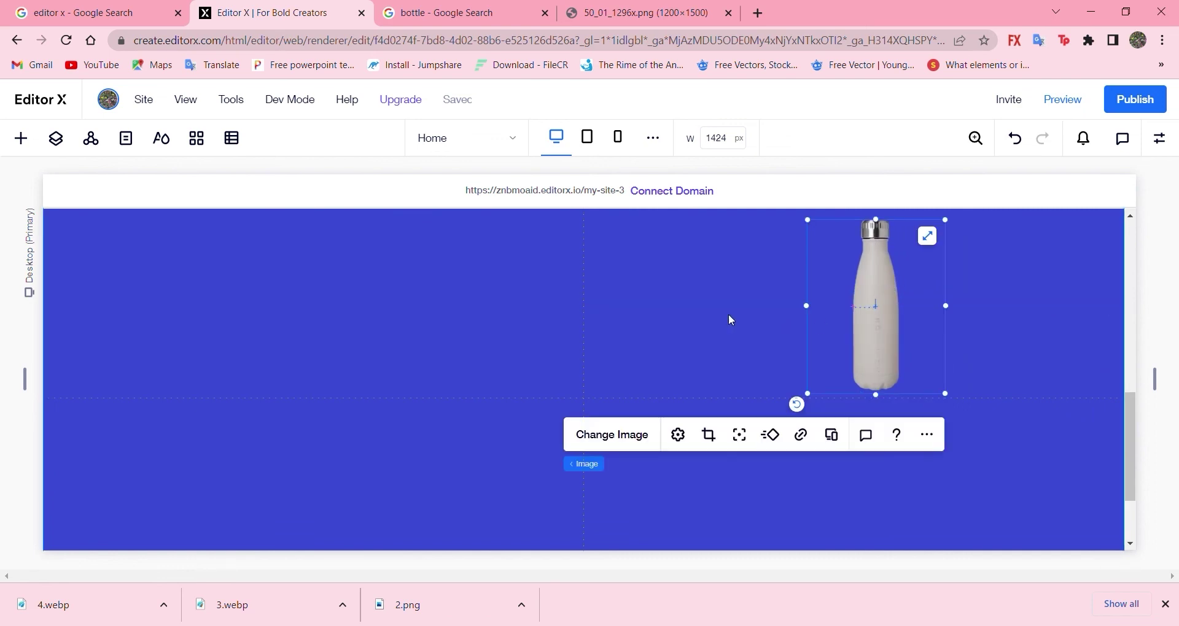
scroll(729, 315, up, 1)
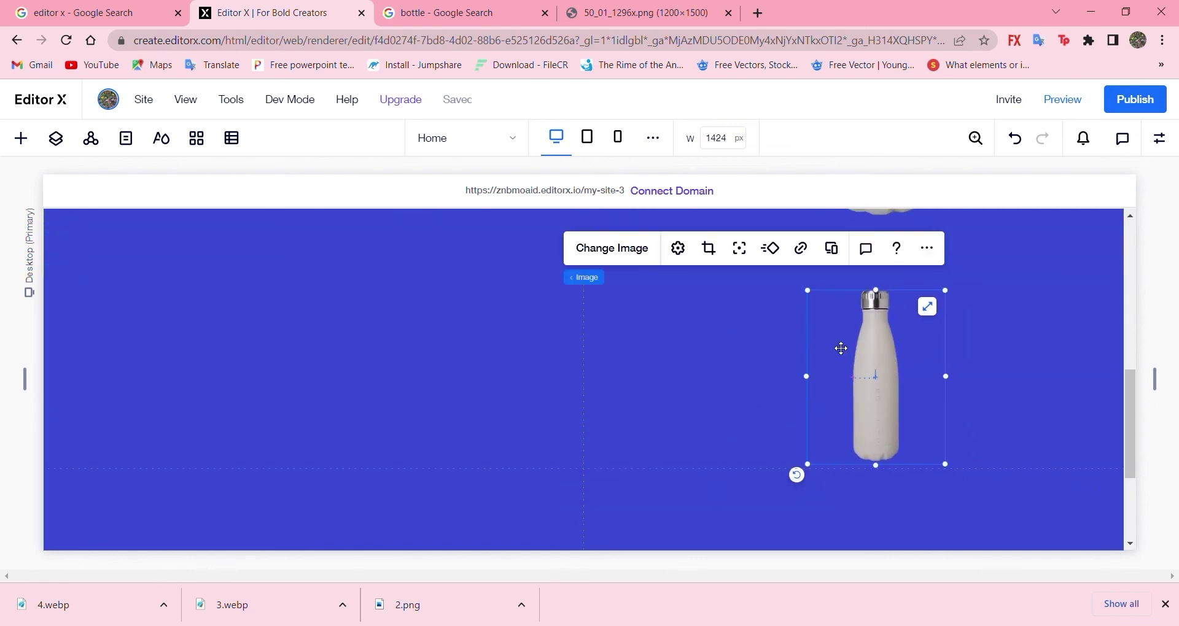
drag(841, 349, 837, 348)
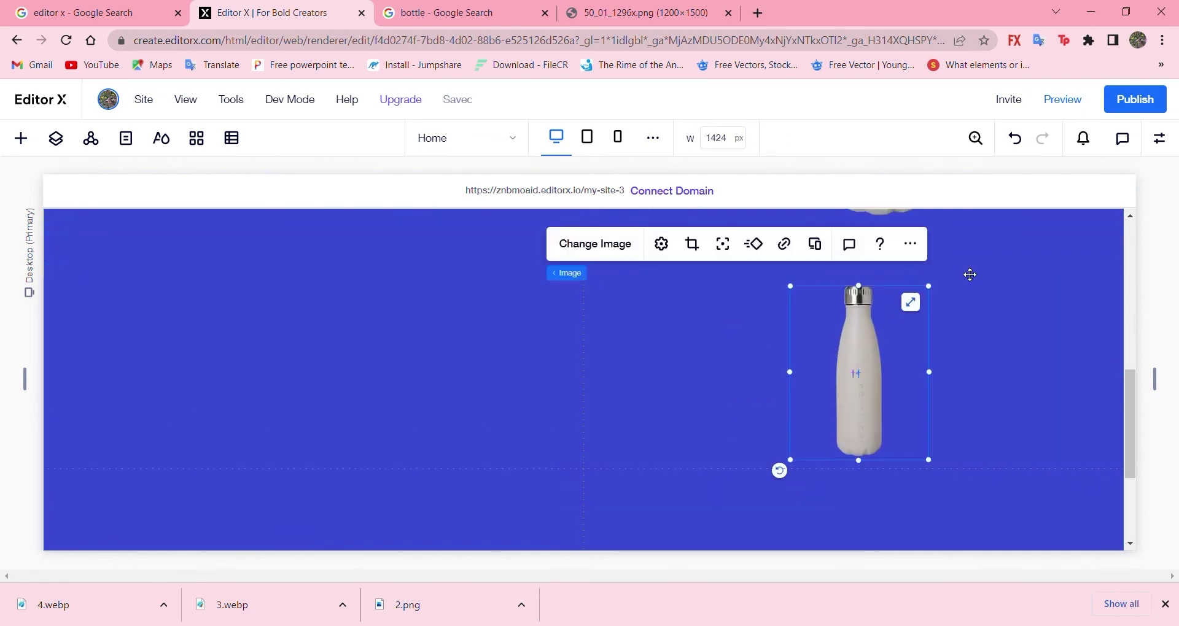
Centre the bottle horizontally and align it to the top of its cell in the Inspector
click(1160, 138)
click(1028, 275)
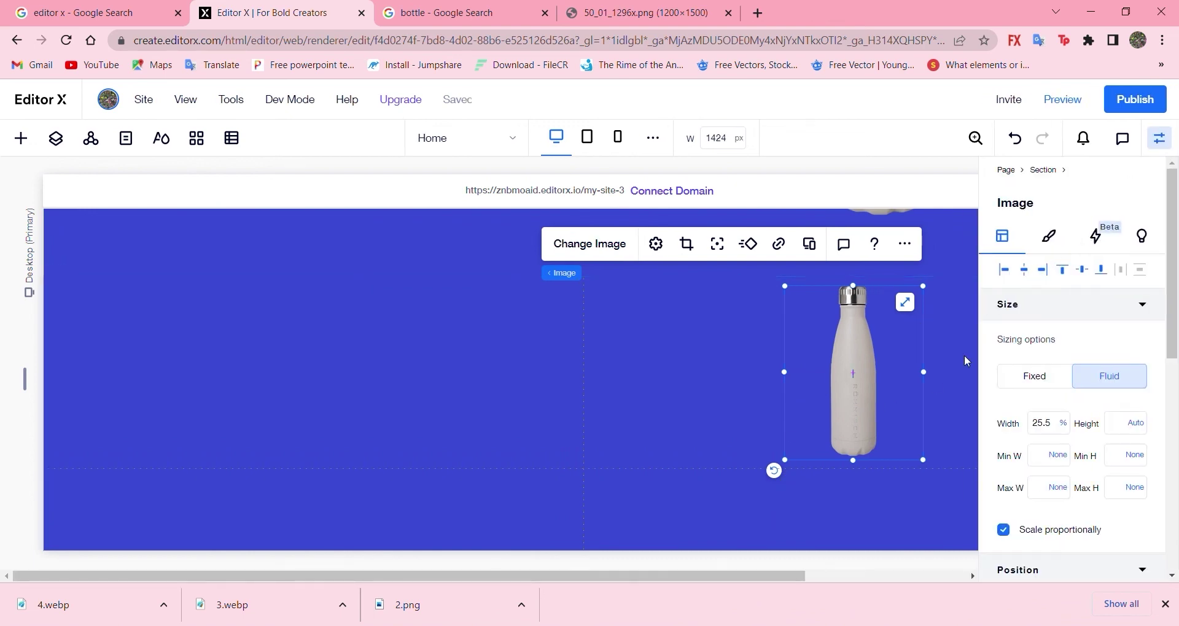
click(1065, 275)
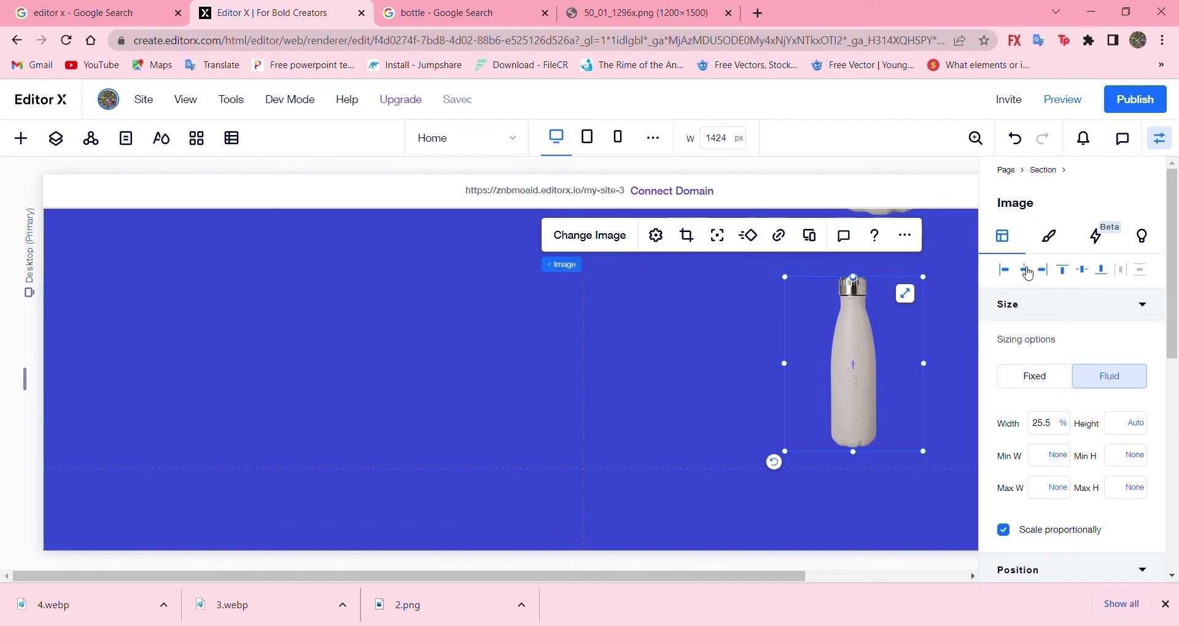
click(757, 381)
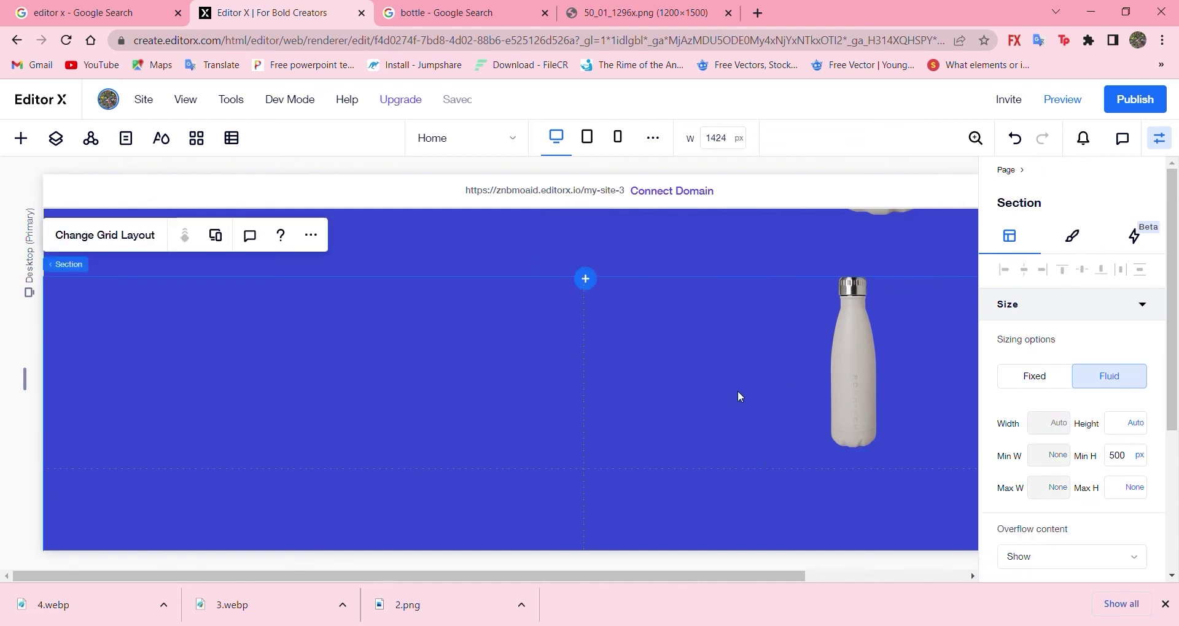
Move the stacked bottle copies into separate grid cells so all four cells hold a 25.5%-wide bottle
scroll(719, 399, right, 5)
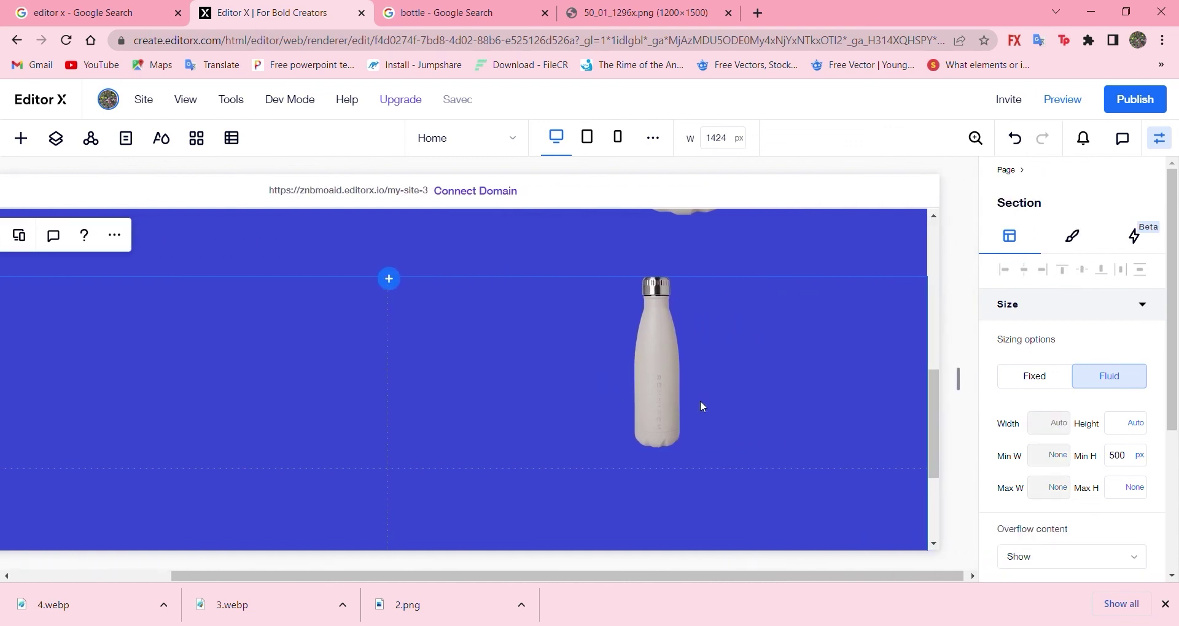
drag(679, 401, 676, 411)
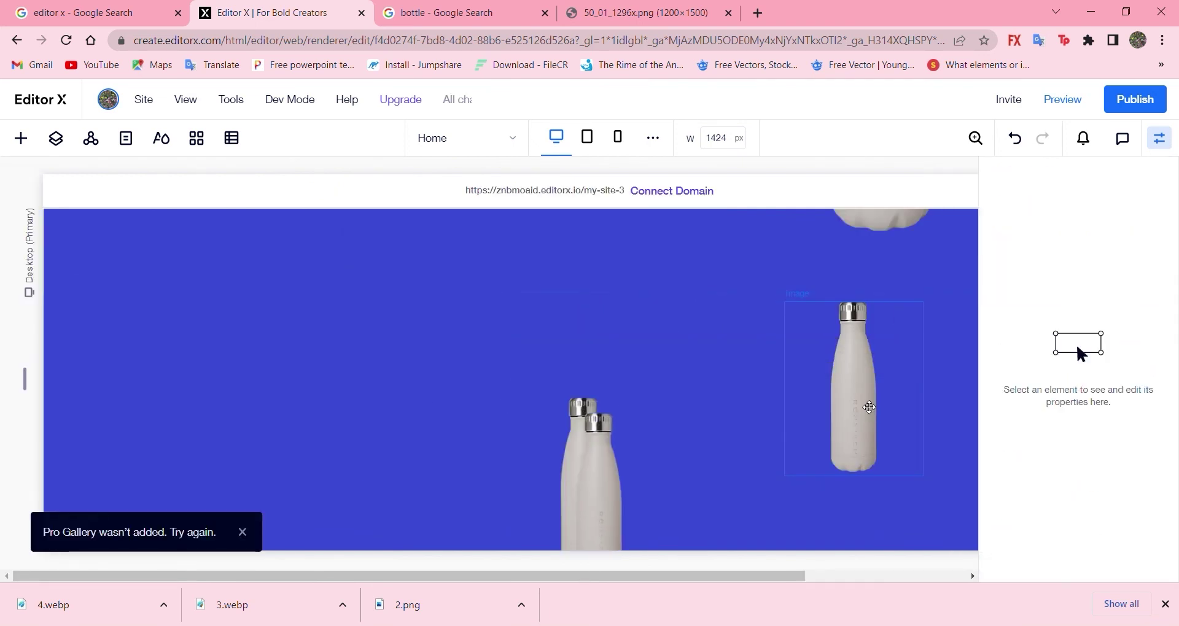
click(627, 487)
drag(602, 474, 302, 357)
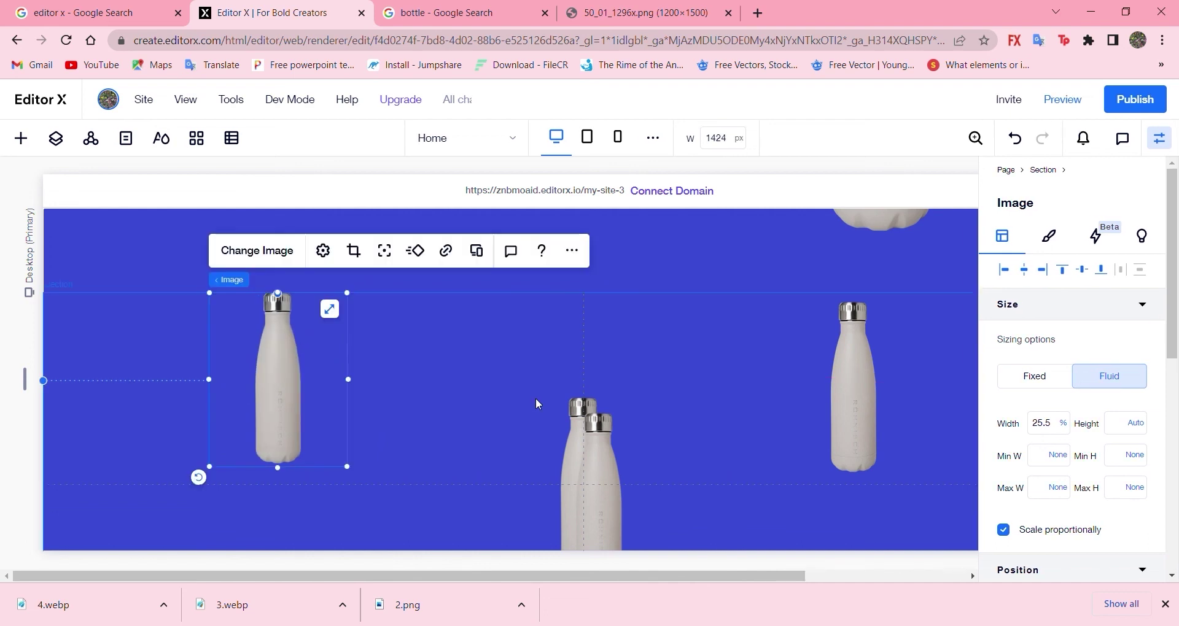
scroll(753, 460, down, 3)
drag(632, 350, 857, 426)
drag(598, 312, 294, 418)
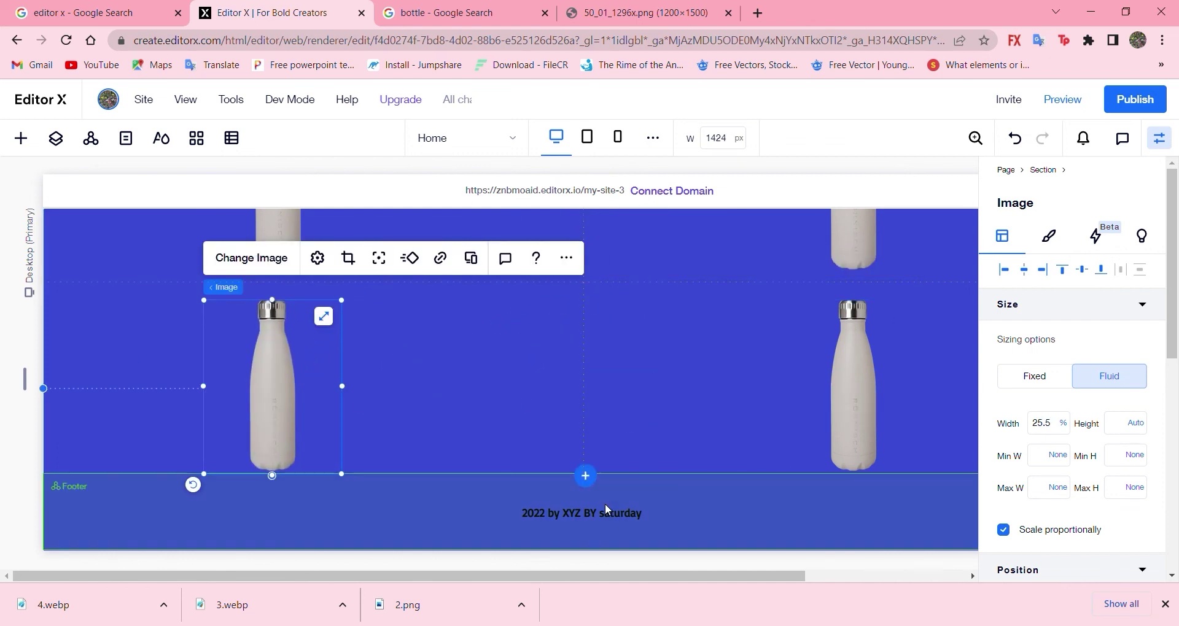
click(561, 521)
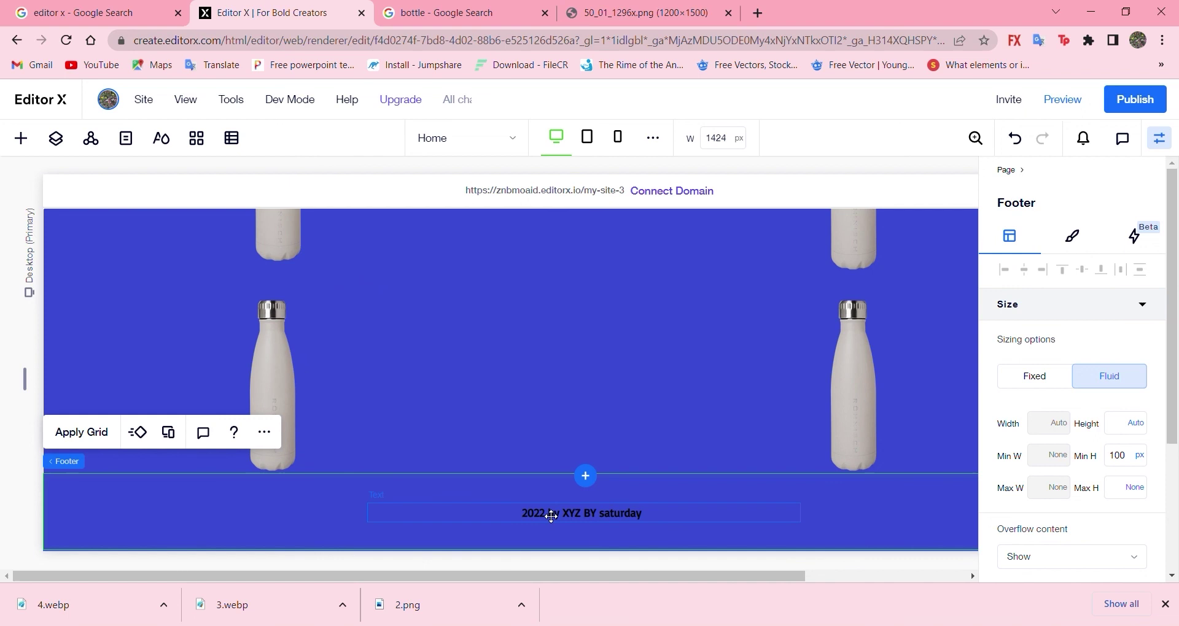
scroll(627, 366, up, 10)
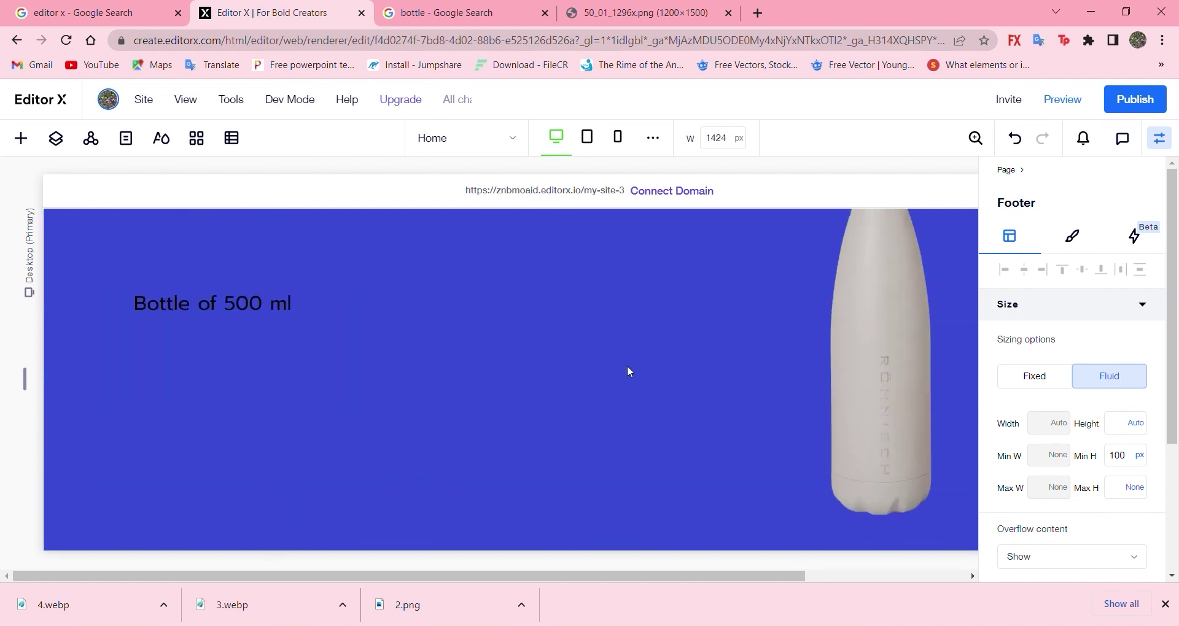
scroll(628, 368, down, 5)
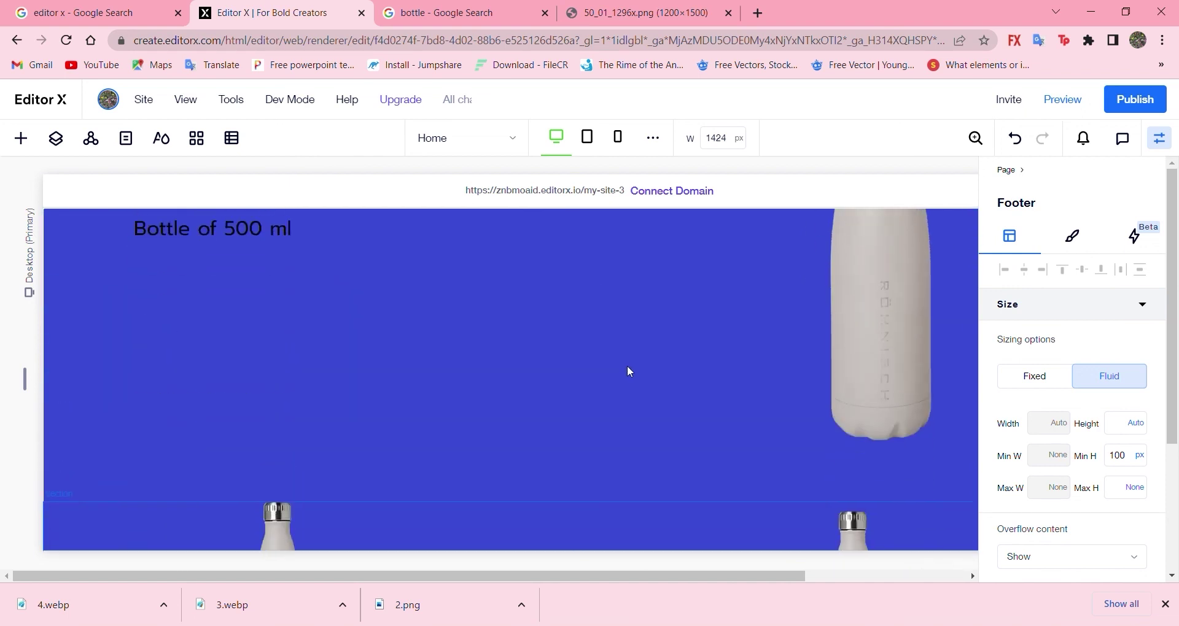
scroll(628, 368, up, 2)
scroll(628, 367, down, 8)
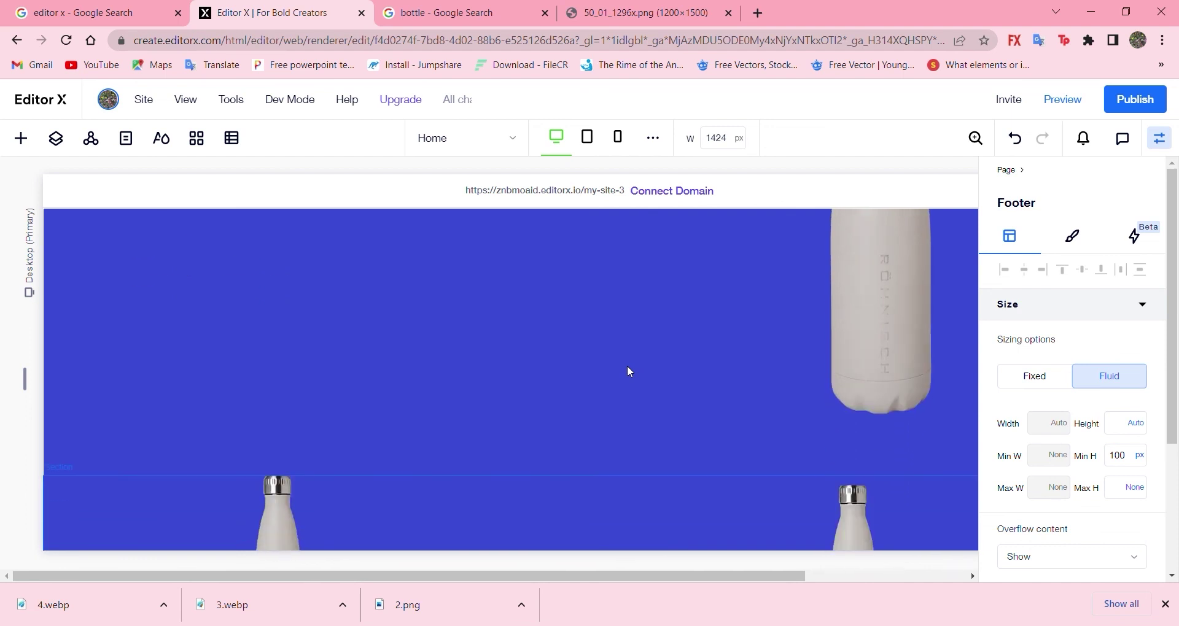